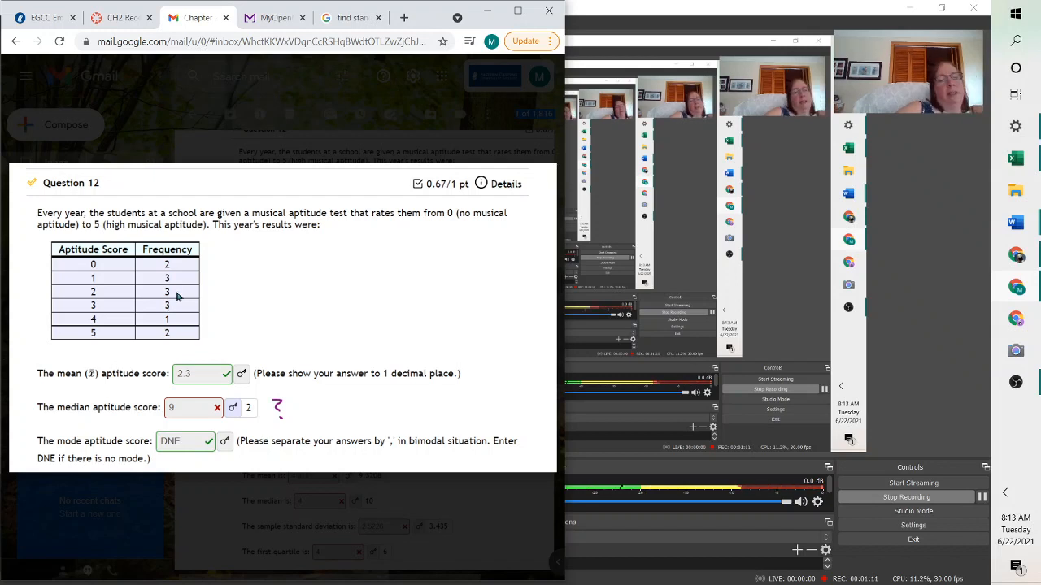
# Bring up Question 16's shoe-pairs frequency table and switch to the spreadsheet
pyautogui.click(538, 317)
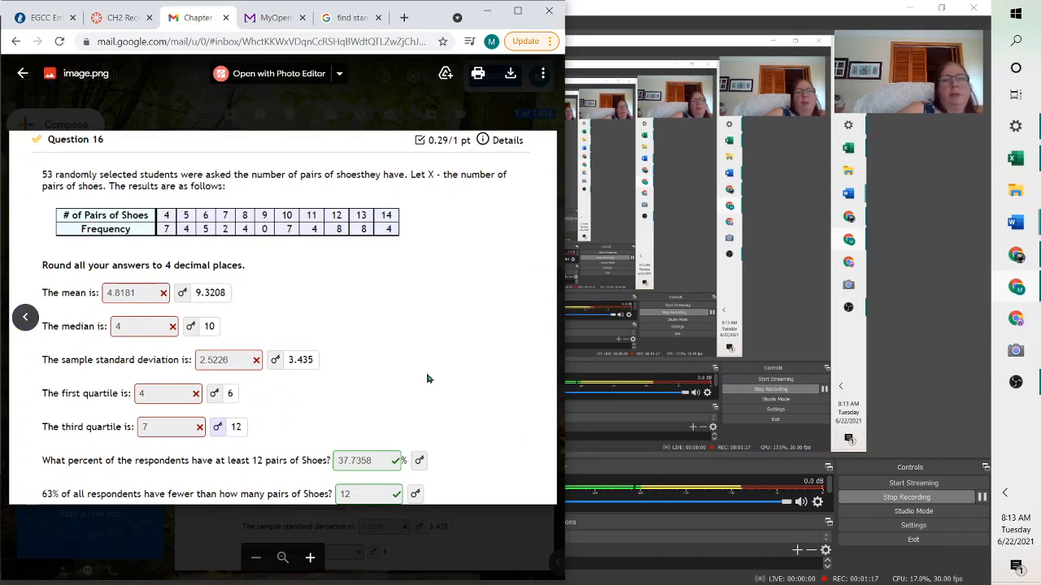
pyautogui.click(1028, 160)
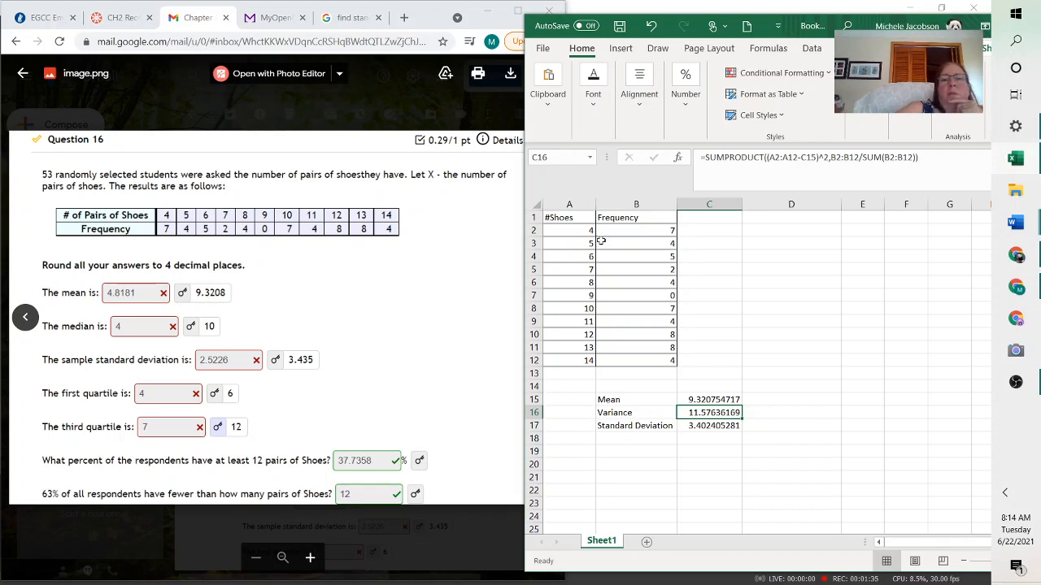
# Add the column header Product in cell C1
pyautogui.click(706, 399)
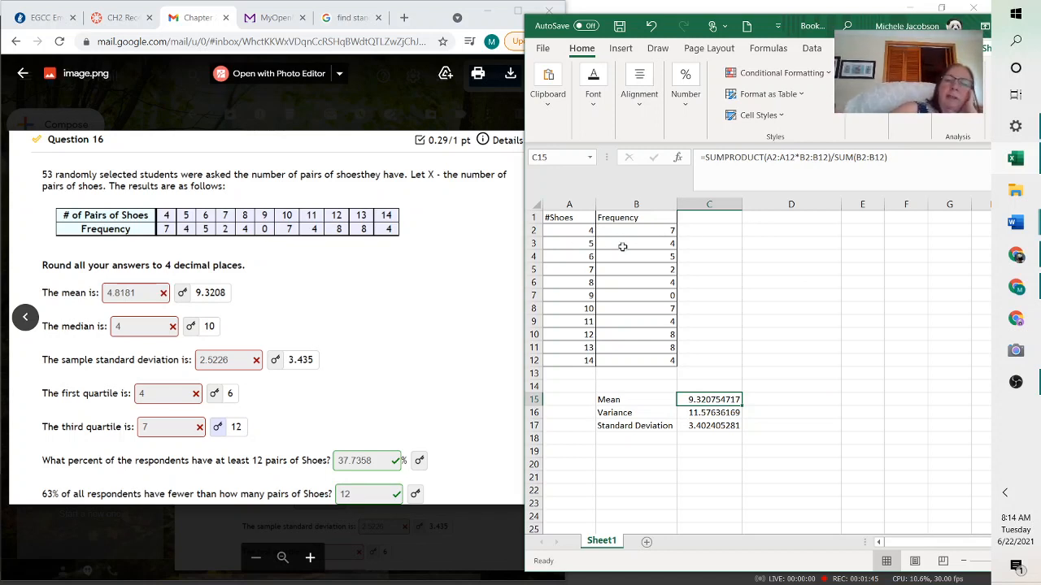
pyautogui.click(700, 224)
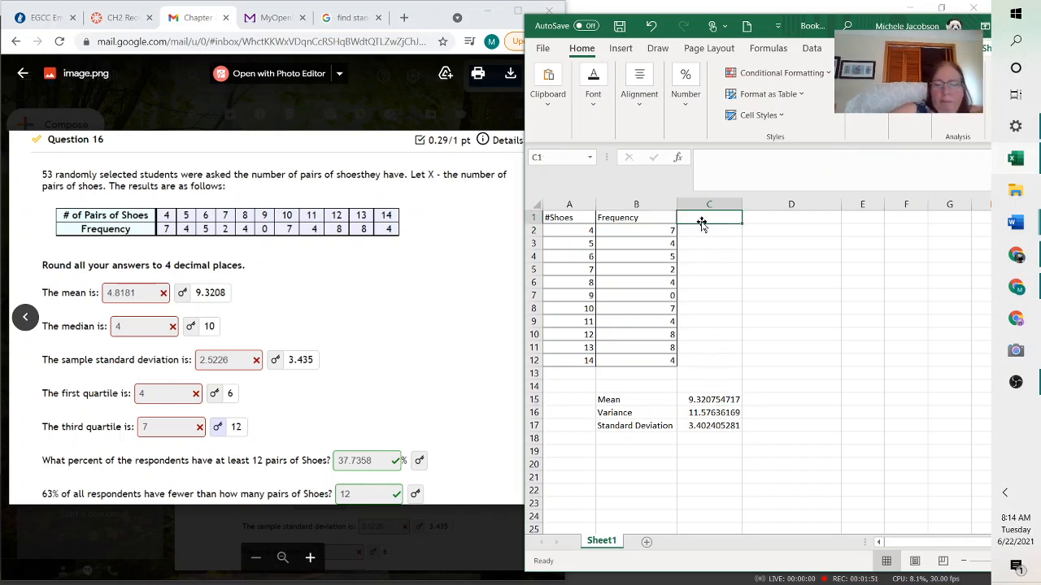
pyautogui.write('Pr')
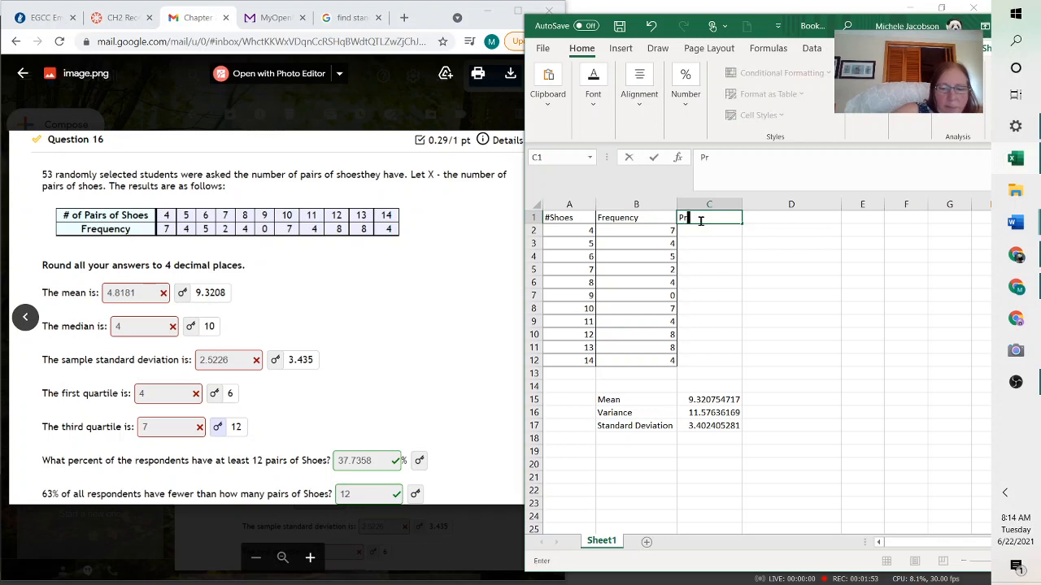
pyautogui.write('oduct')
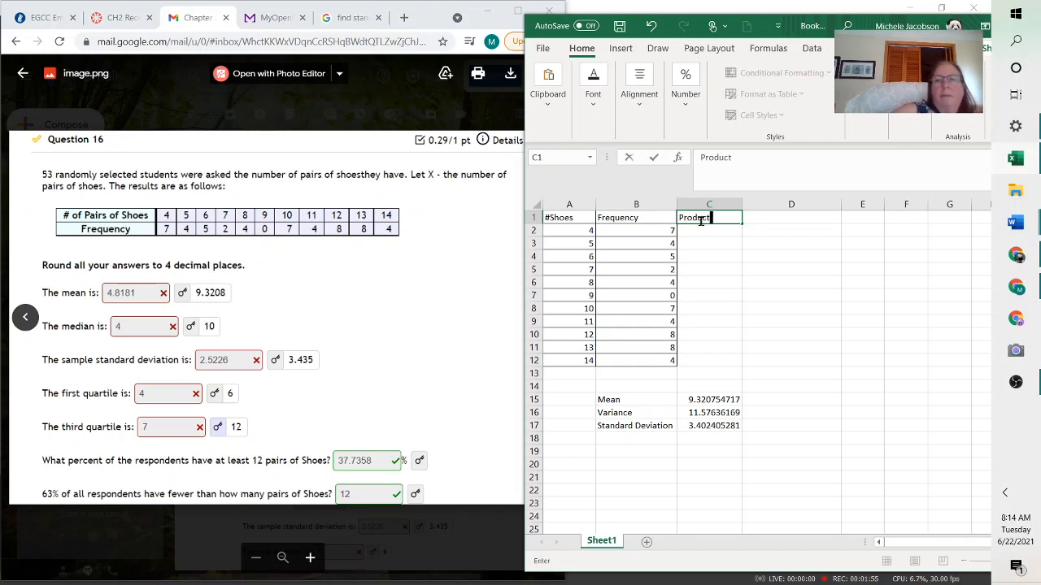
pyautogui.press('Return')
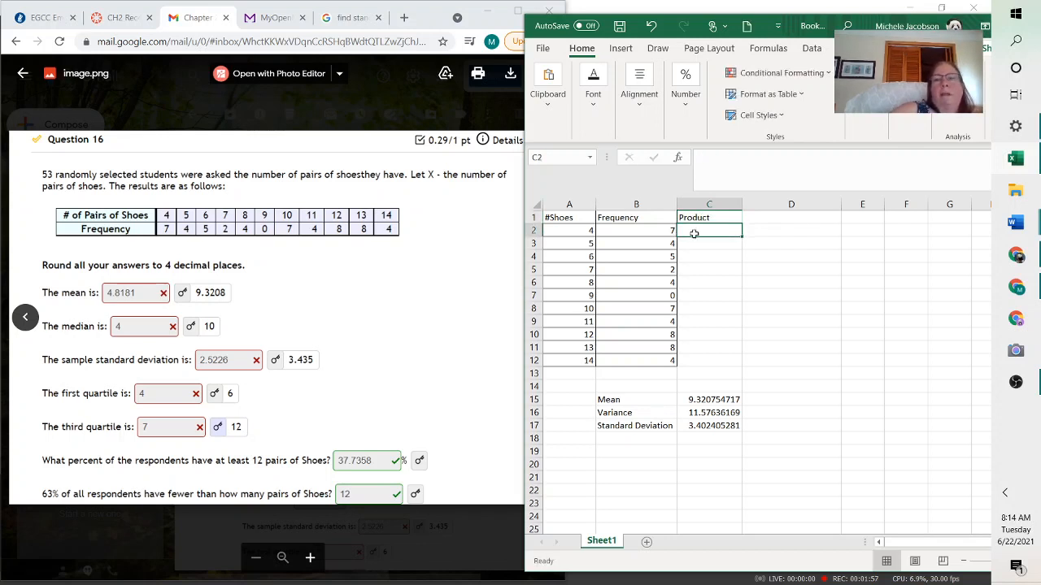
# Enter the formula =A2*B2 in C2 and fill it down through C12
pyautogui.click(700, 159)
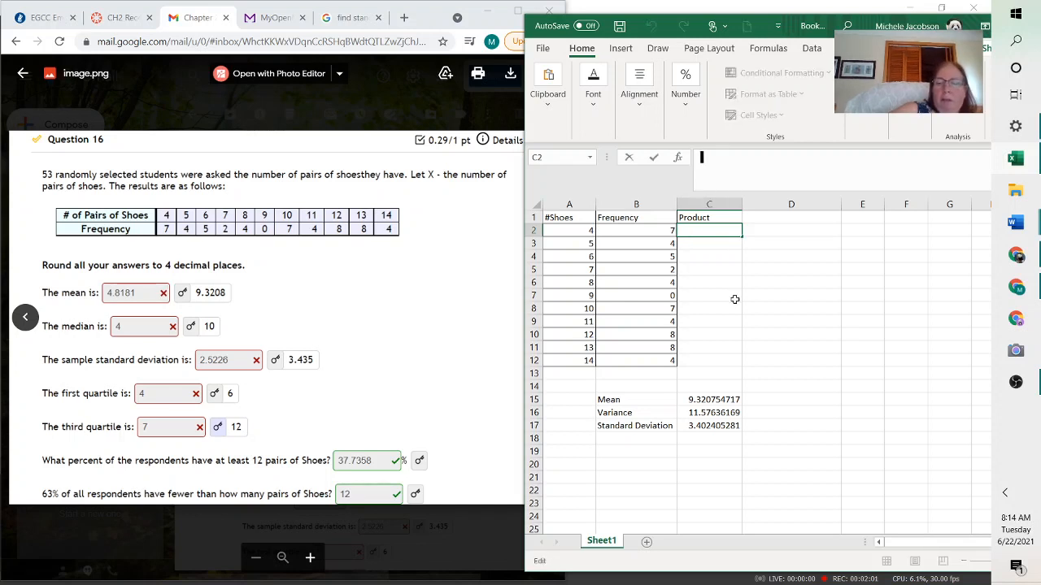
pyautogui.write('=')
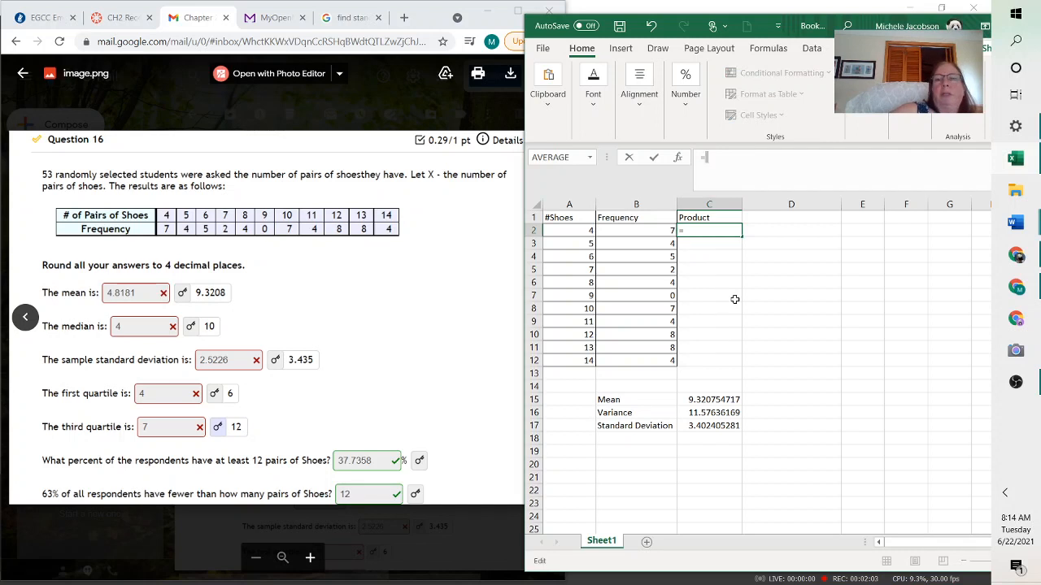
pyautogui.click(578, 231)
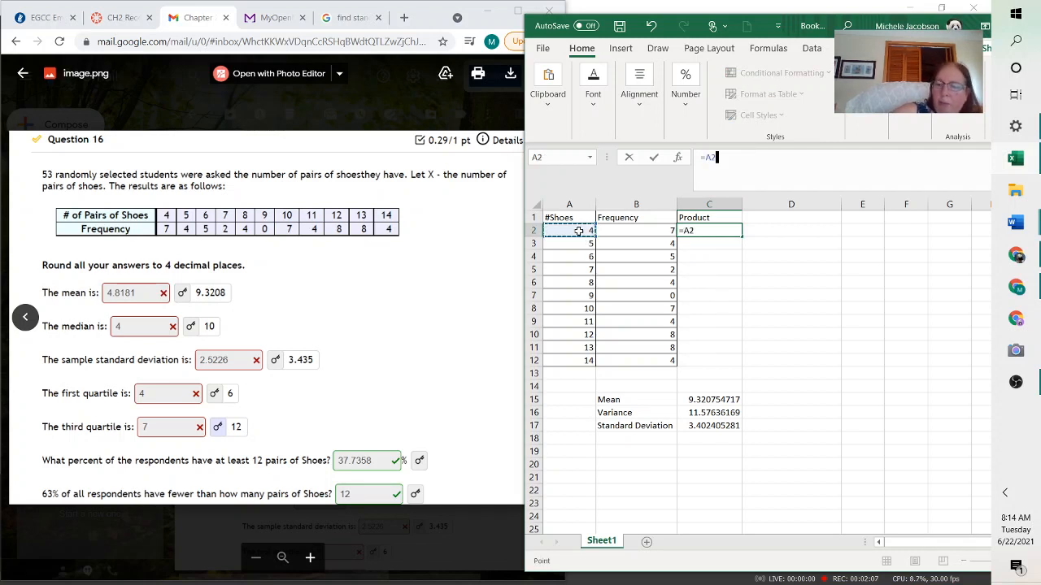
pyautogui.write('*')
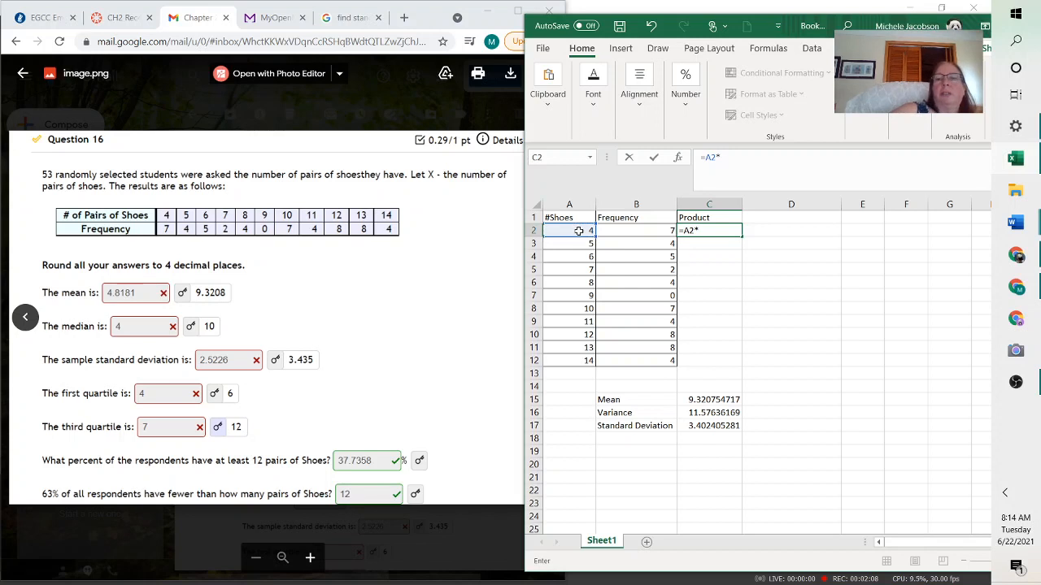
pyautogui.click(642, 228)
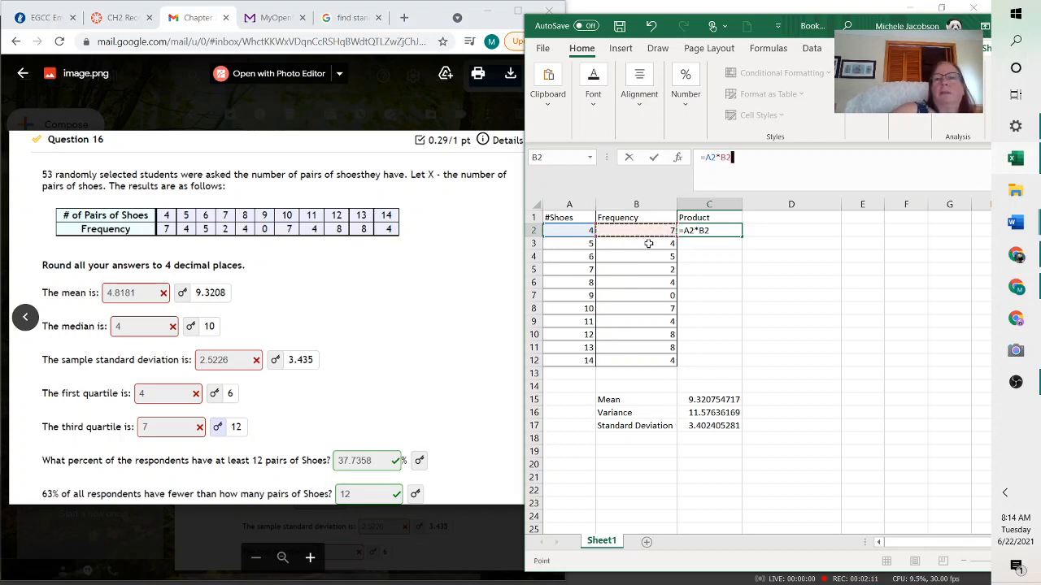
pyautogui.press('Return')
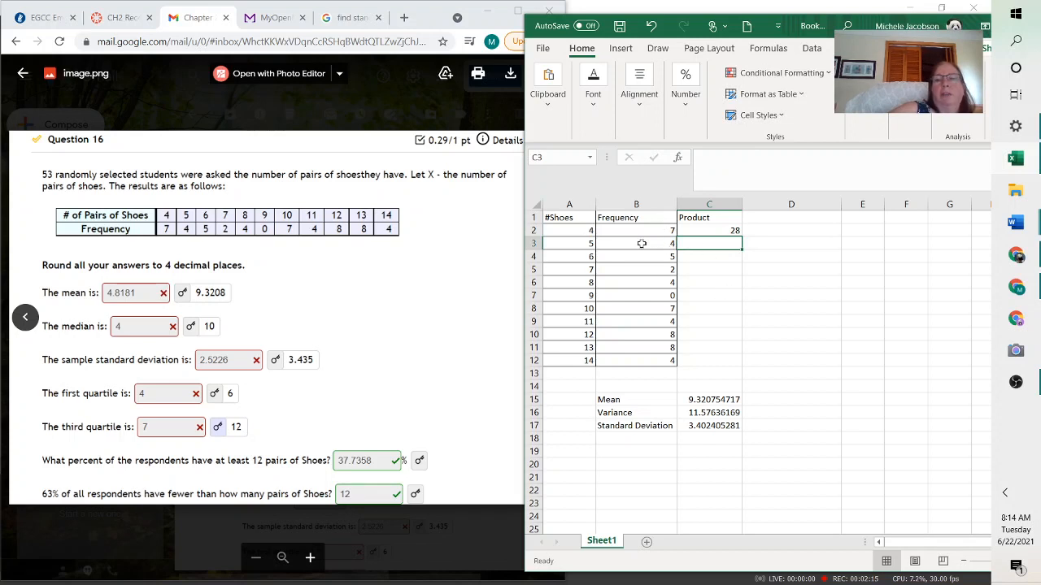
pyautogui.click(730, 231)
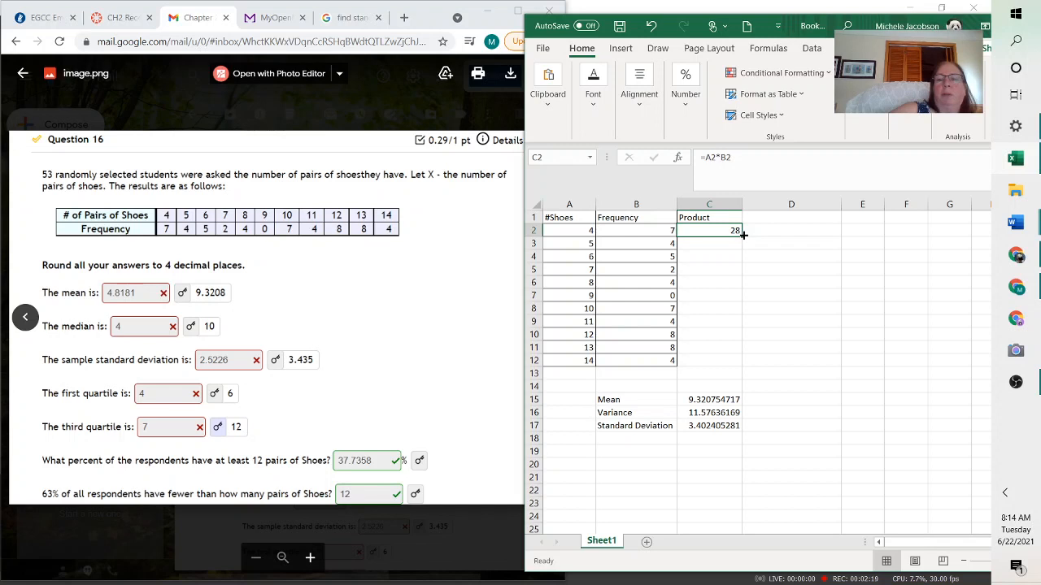
pyautogui.moveTo(742, 234); pyautogui.dragTo(742, 368)
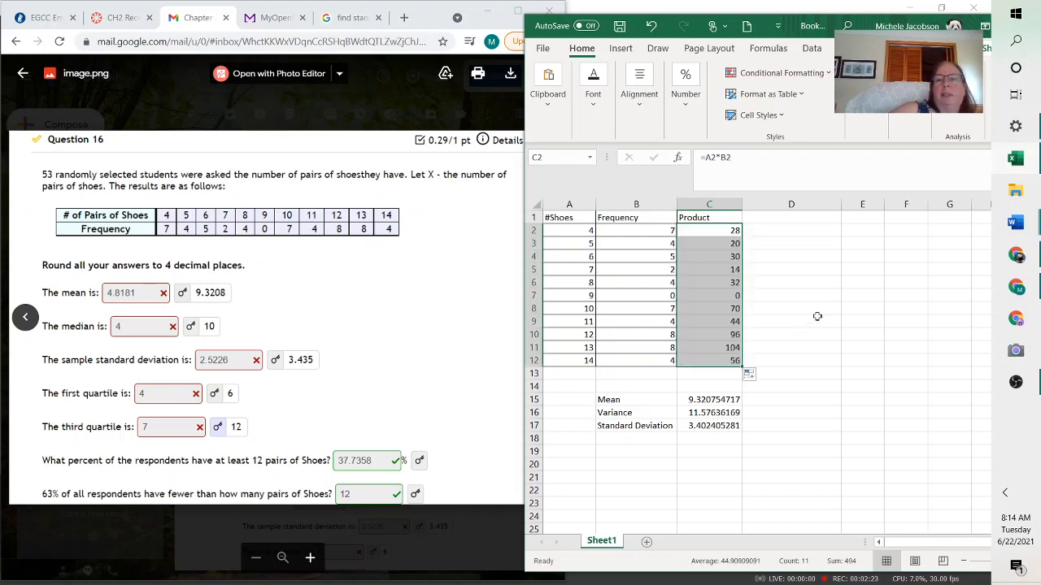
pyautogui.click(803, 326)
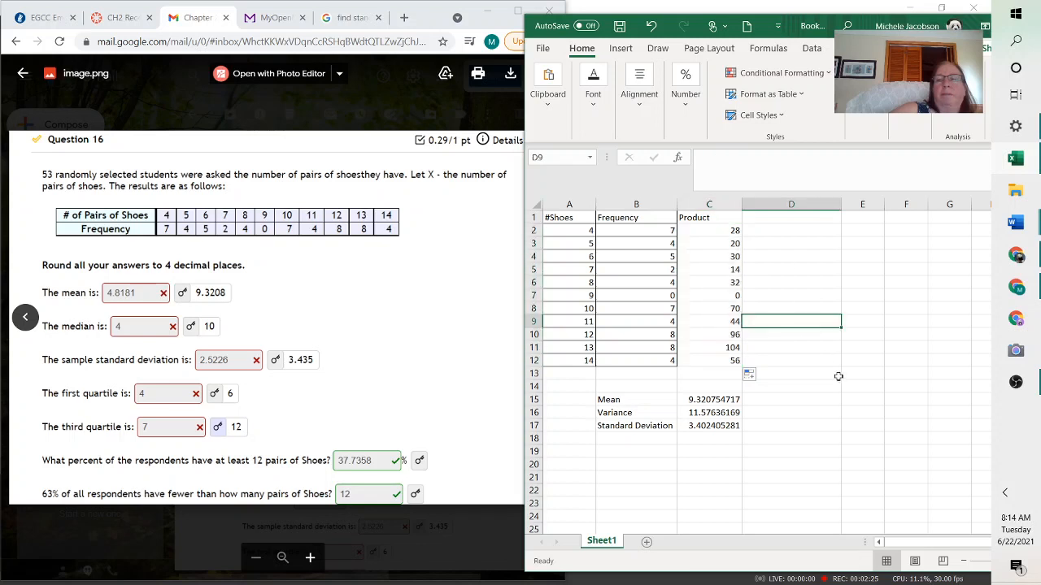
pyautogui.moveTo(695, 218); pyautogui.dragTo(721, 363)
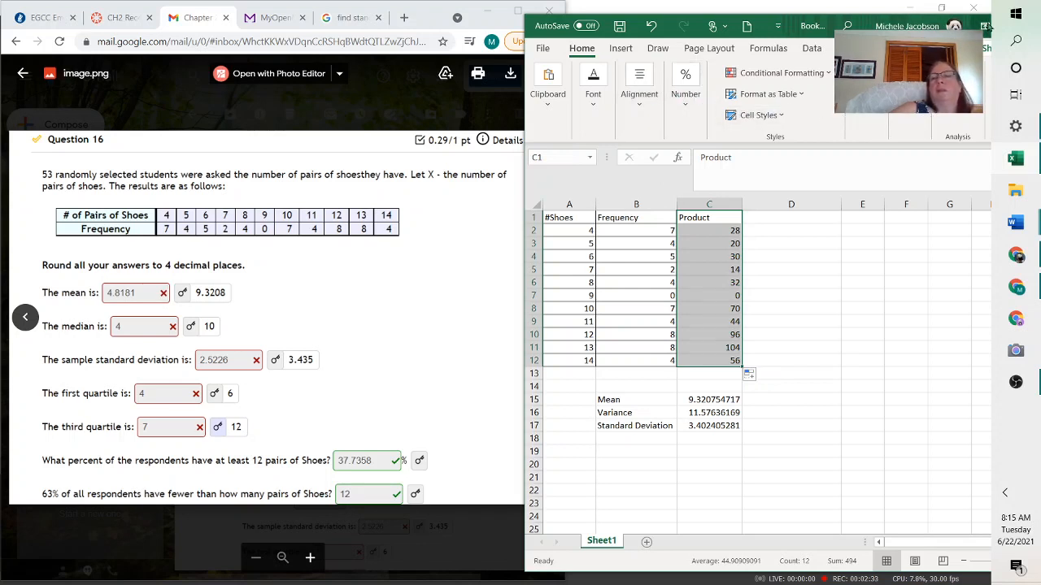
pyautogui.click(782, 279)
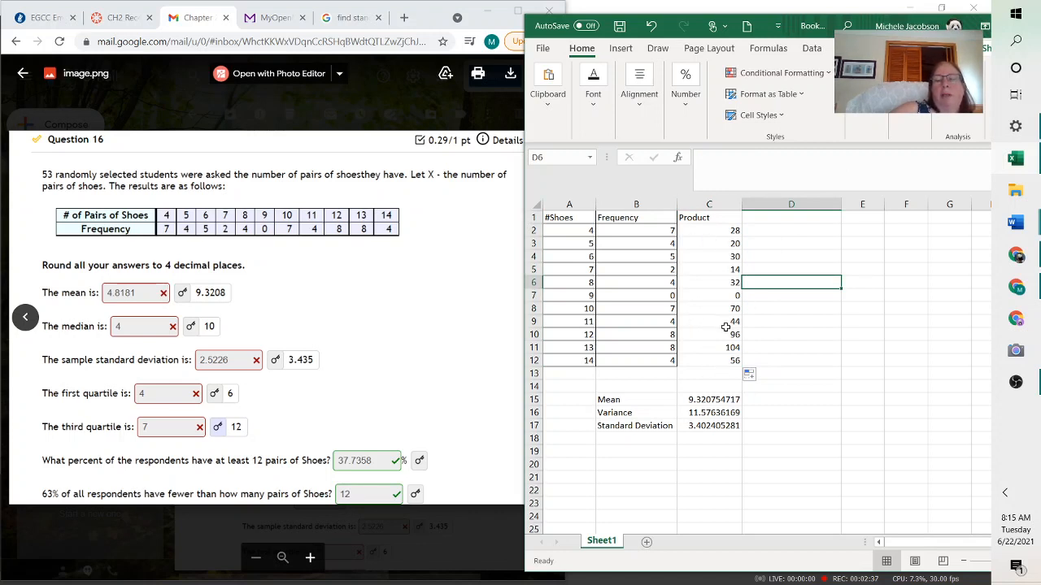
pyautogui.click(720, 376)
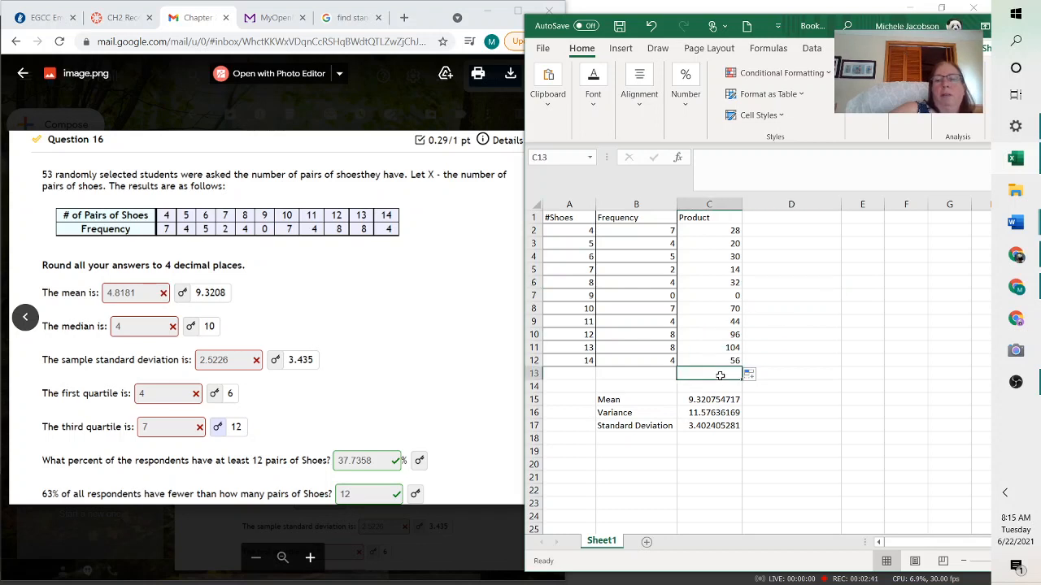
pyautogui.click(649, 375)
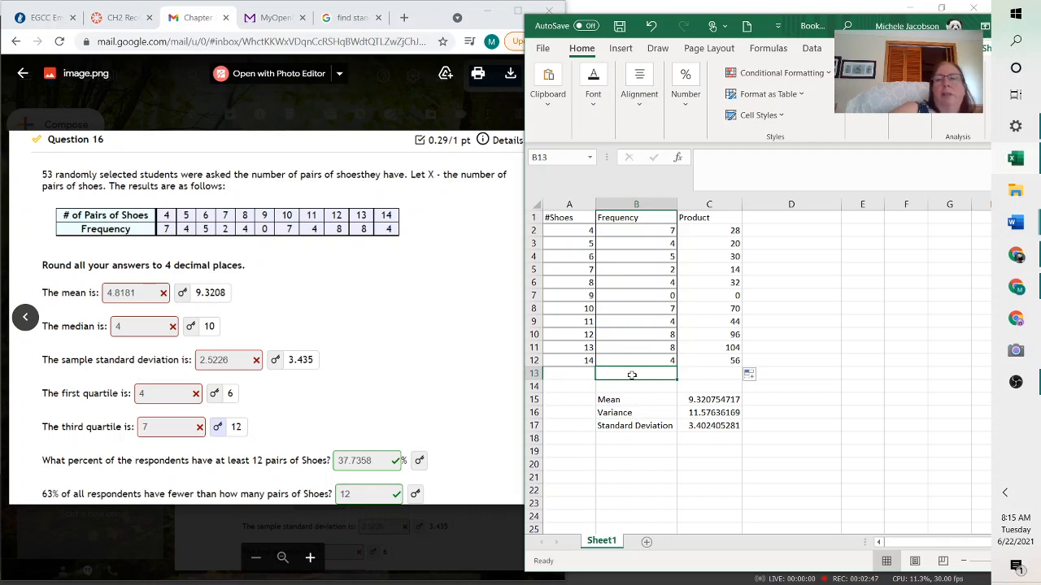
# Try to total the frequencies in B13 with a SUM over B2:B13
pyautogui.click(701, 160)
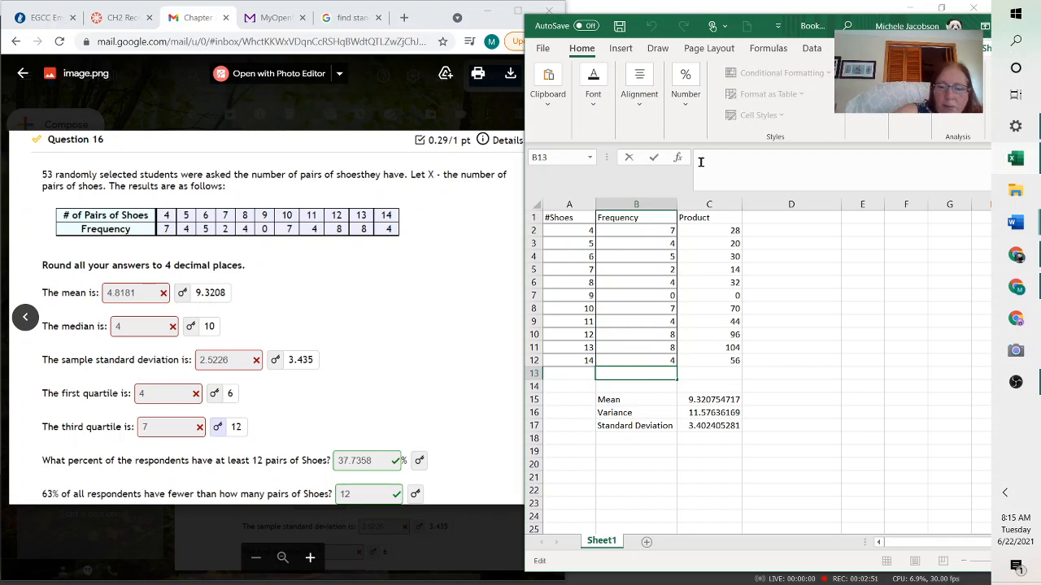
pyautogui.write('=')
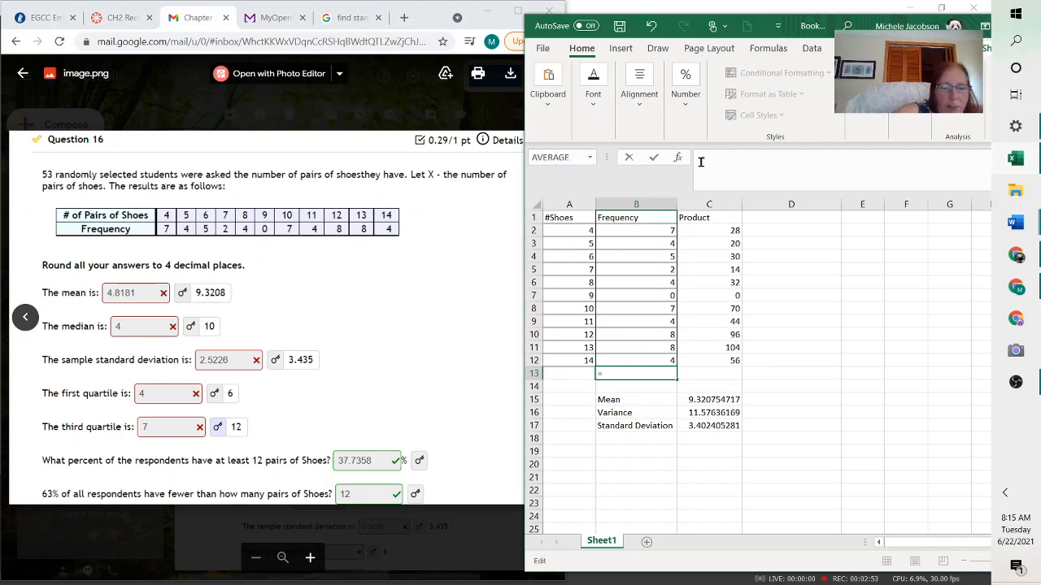
pyautogui.write('sum')
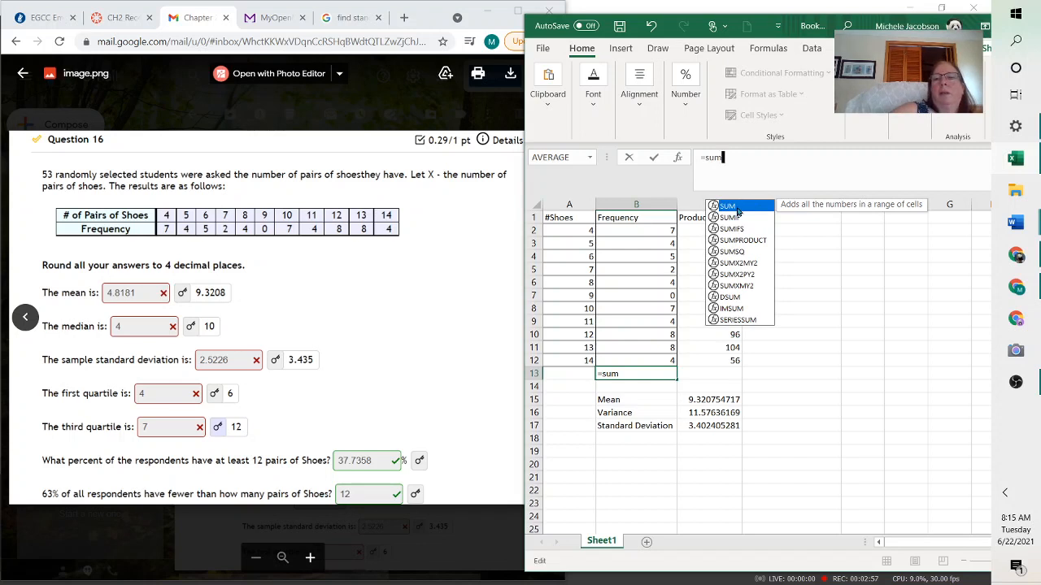
pyautogui.doubleClick(736, 207)
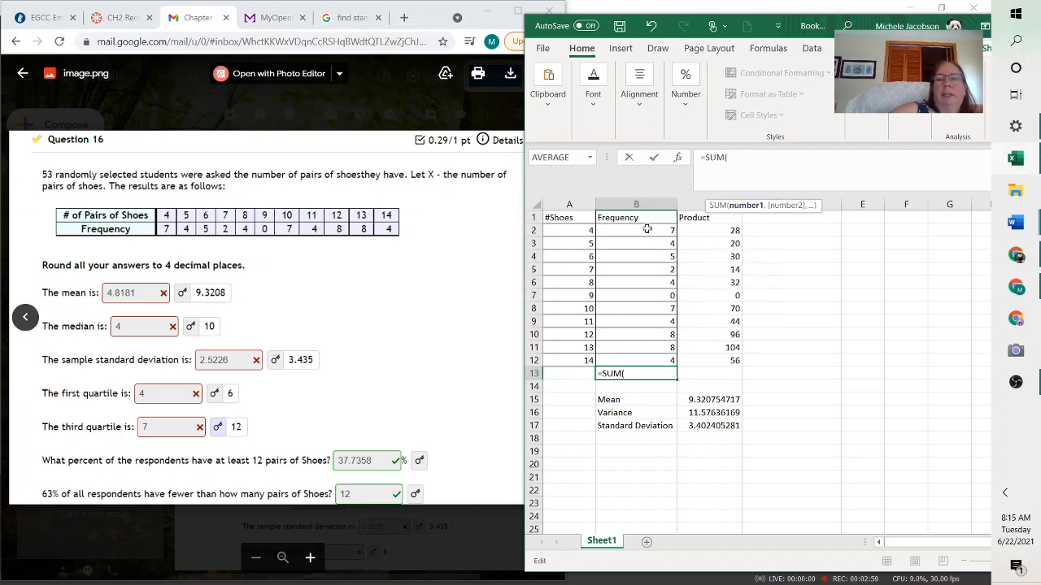
pyautogui.moveTo(642, 230); pyautogui.dragTo(642, 375)
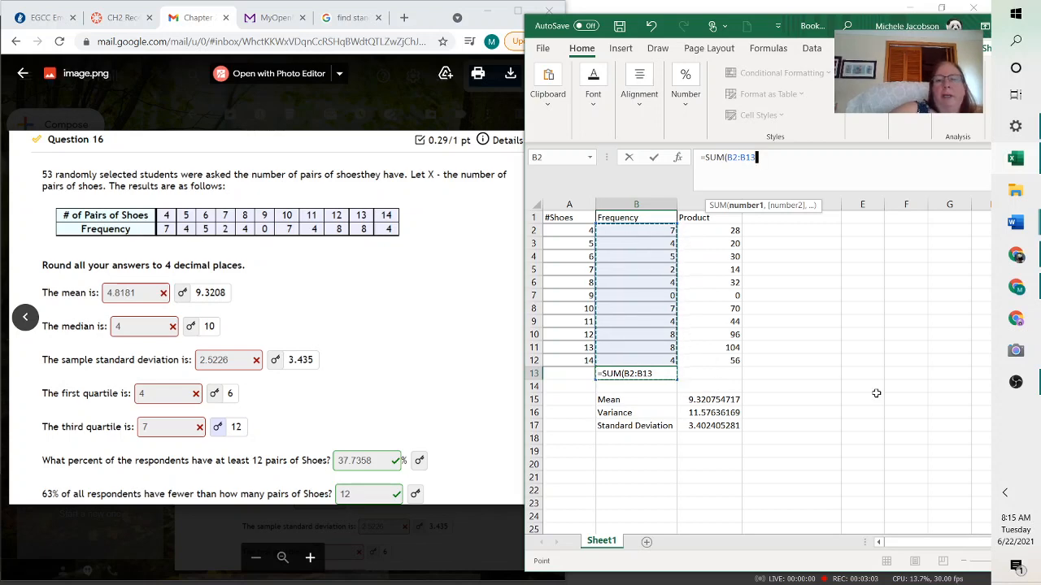
pyautogui.press('Return')
pyautogui.click(476, 341)
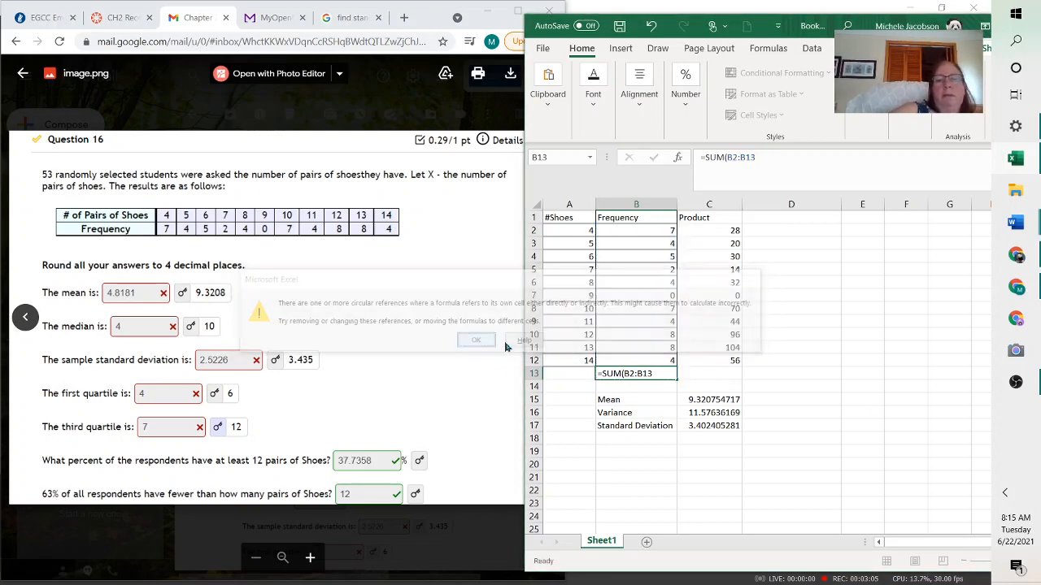
pyautogui.click(642, 372)
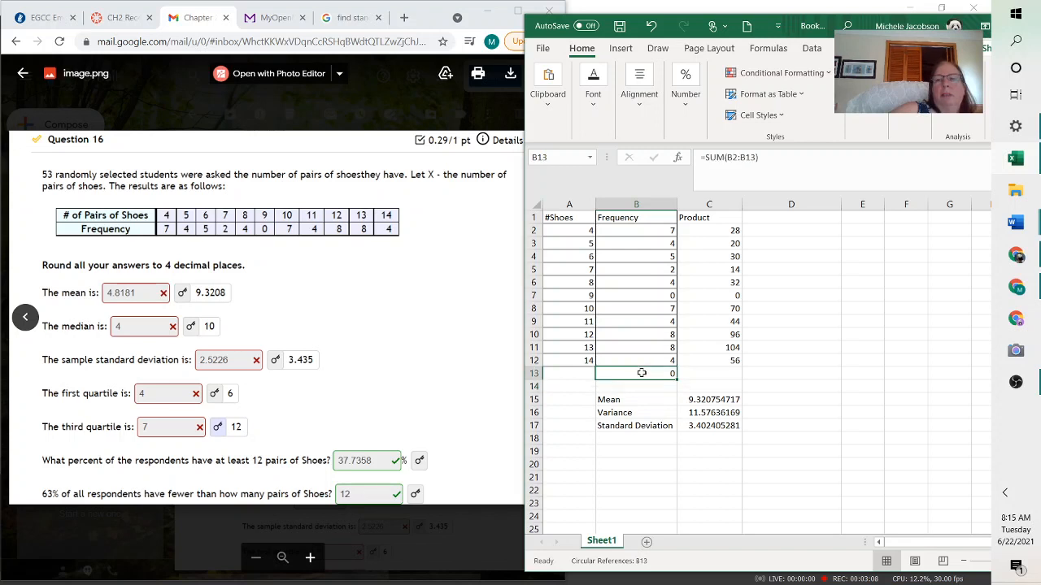
pyautogui.click(776, 157)
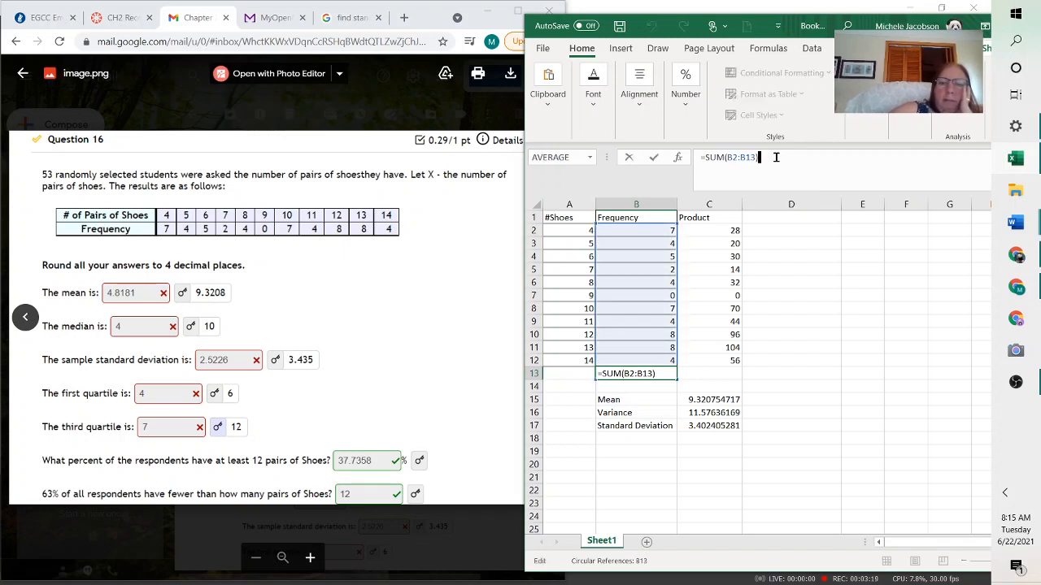
pyautogui.press('Return')
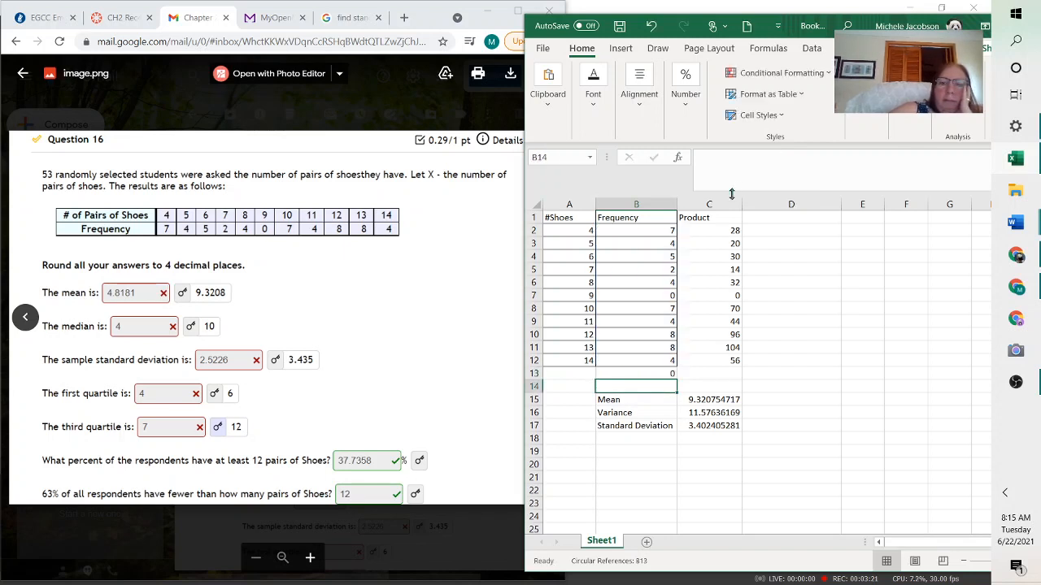
# Replace the frequency total in B13 with =SUM(B2:B12)
pyautogui.click(646, 376)
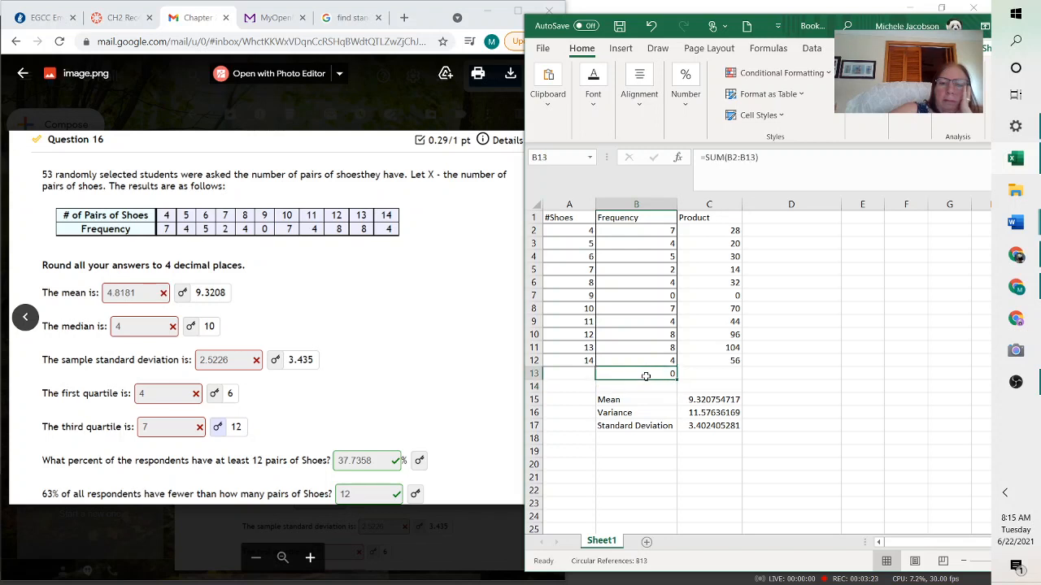
pyautogui.write('\\\\')
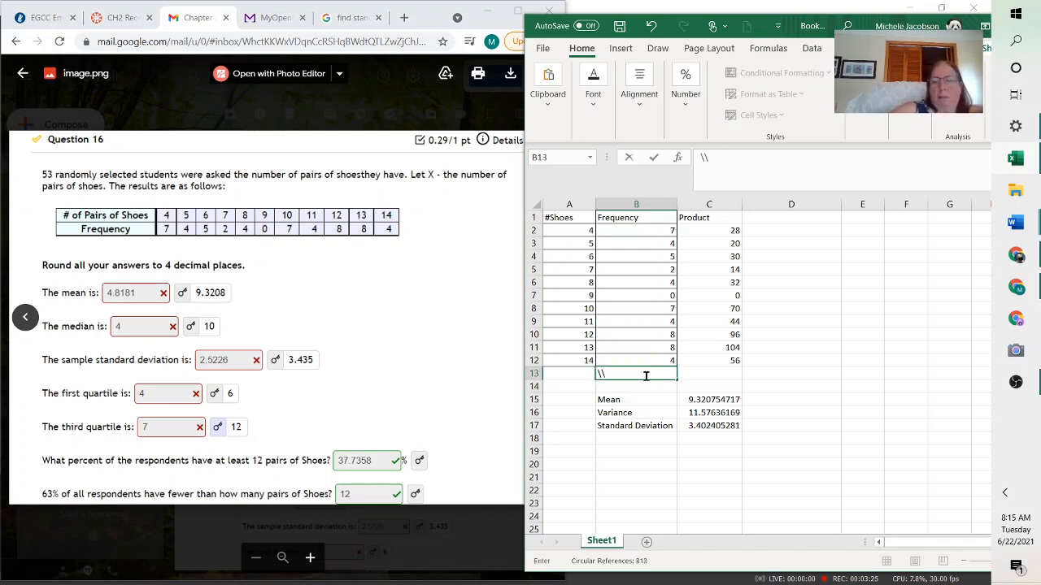
pyautogui.click(708, 158)
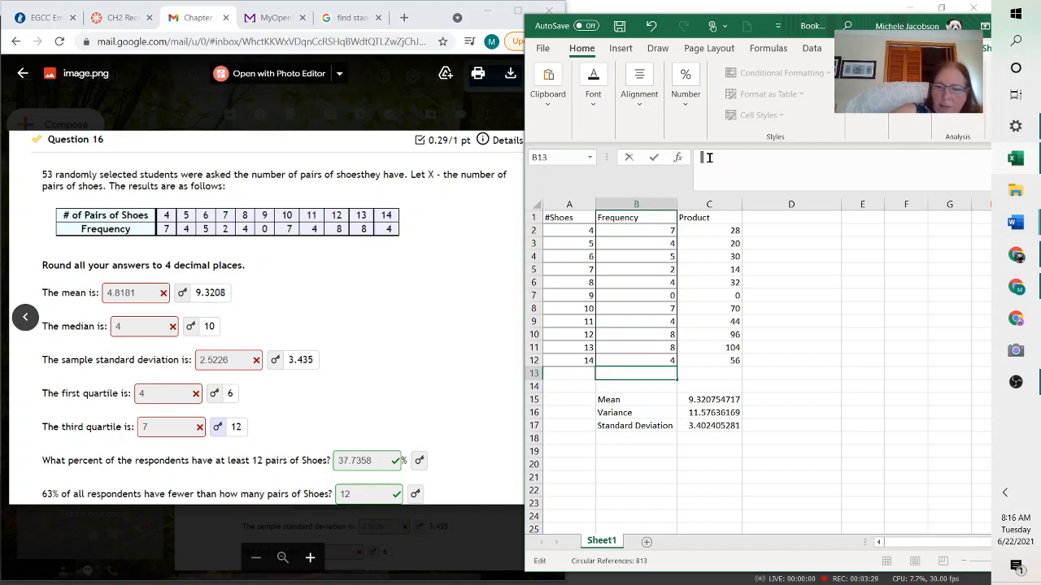
pyautogui.write('=')
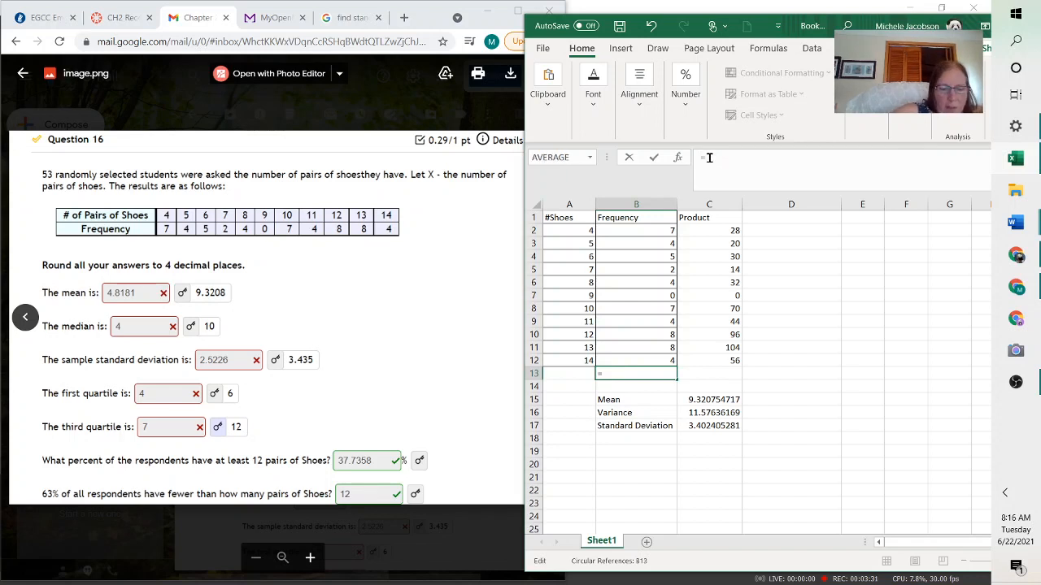
pyautogui.write('sum')
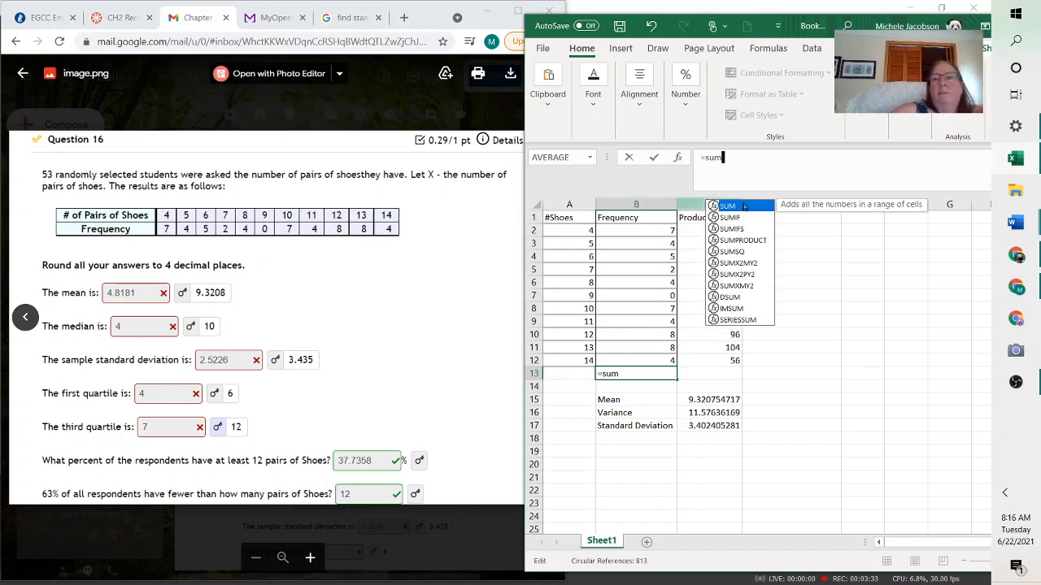
pyautogui.press('Tab')
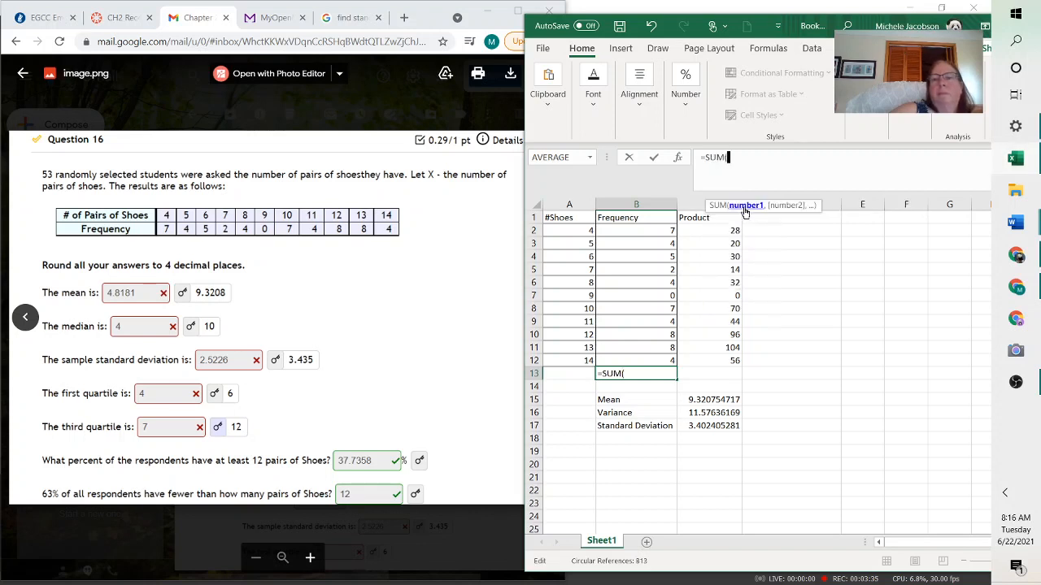
pyautogui.moveTo(651, 232); pyautogui.dragTo(651, 360)
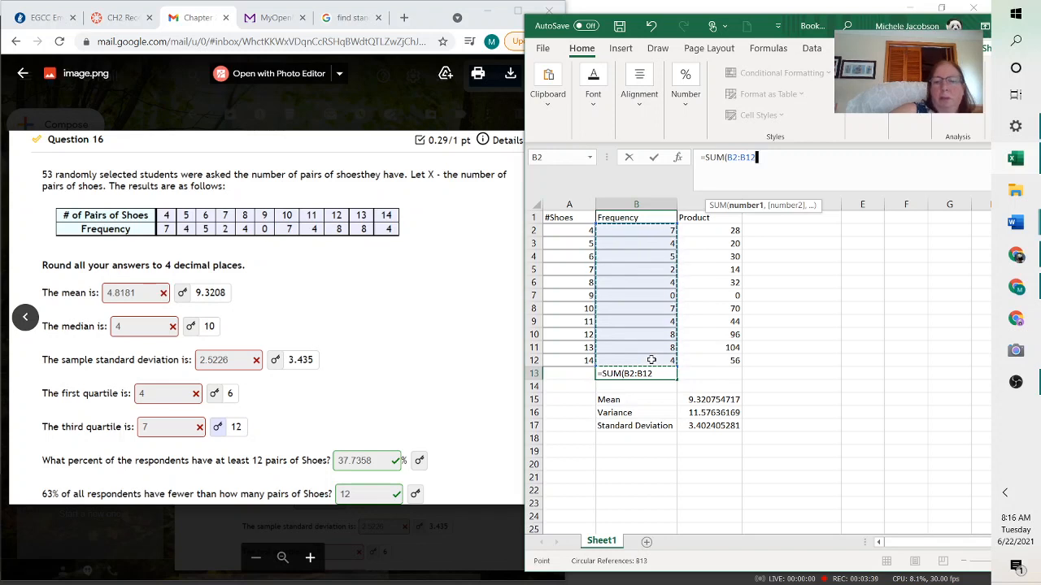
pyautogui.write(')')
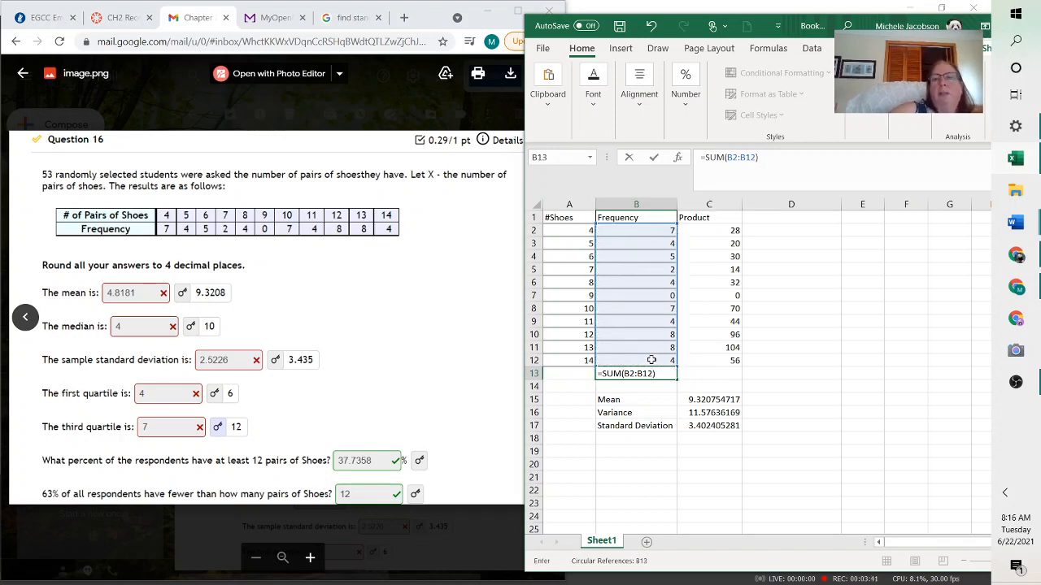
pyautogui.press('Return')
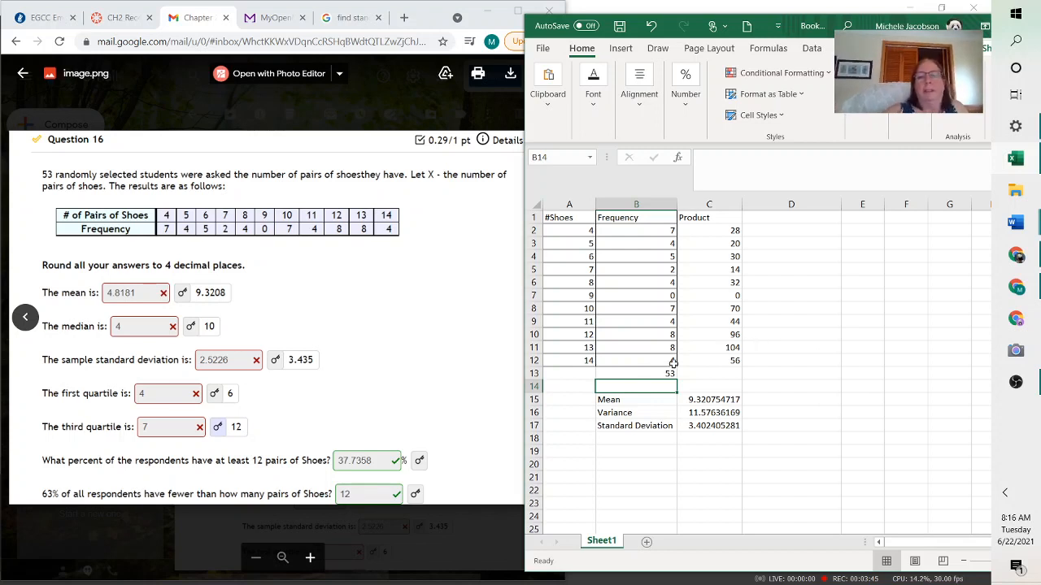
# Total the Product column in C13 with =SUM(C2:C12)
pyautogui.click(732, 375)
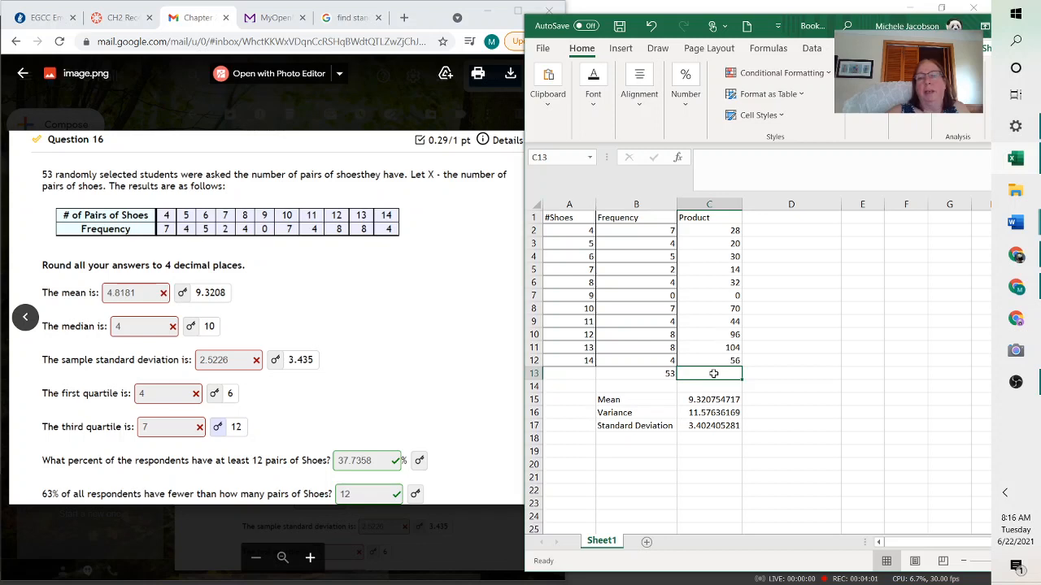
pyautogui.click(704, 157)
pyautogui.write('=sum')
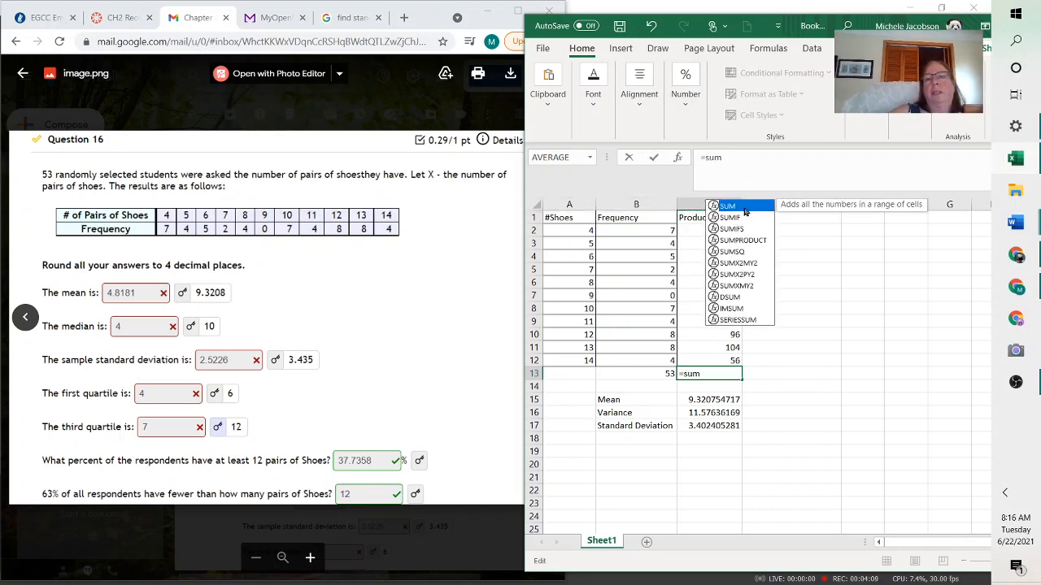
pyautogui.doubleClick(742, 207)
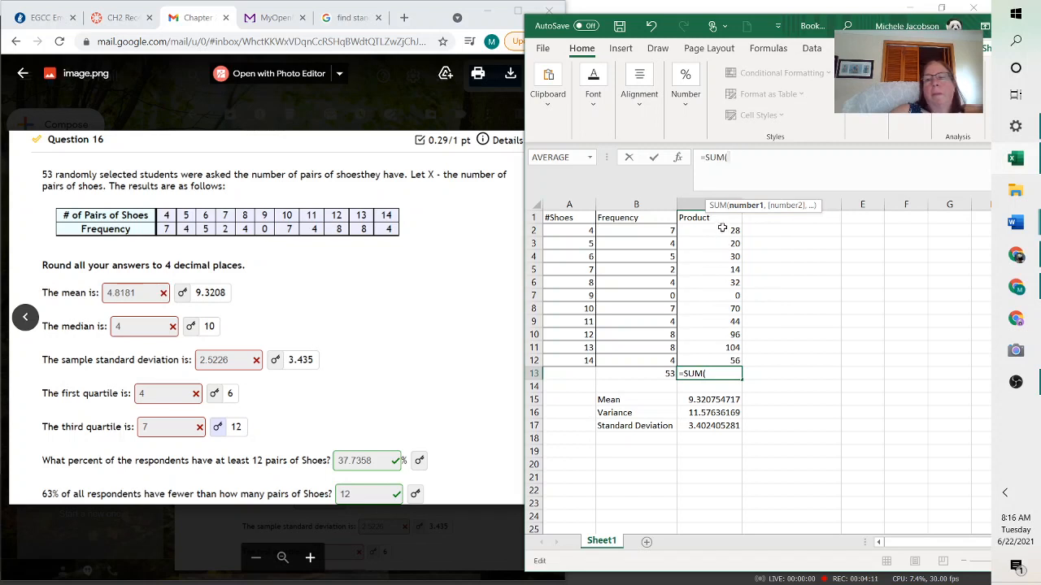
pyautogui.moveTo(722, 228); pyautogui.dragTo(730, 364)
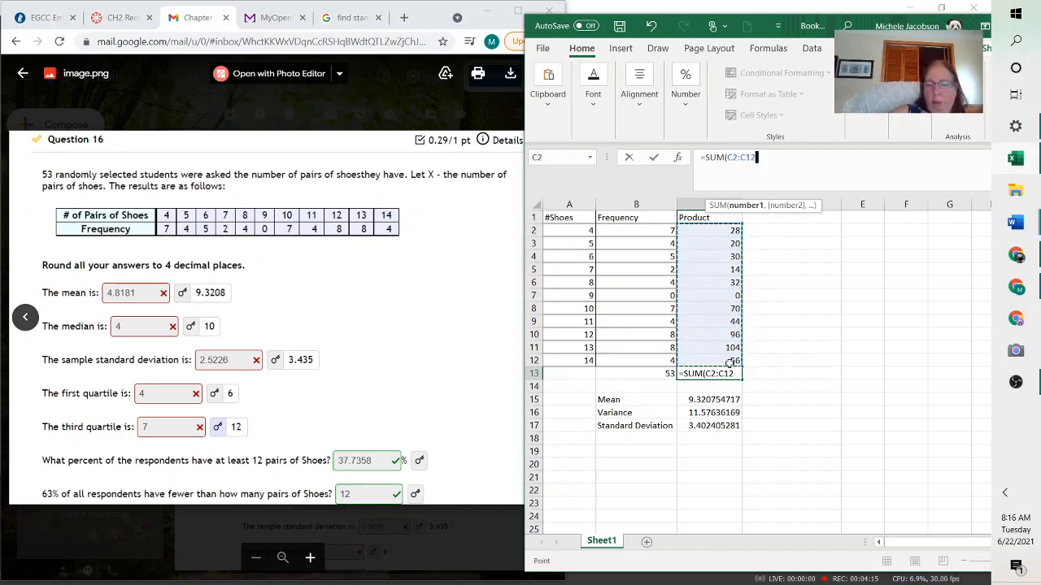
pyautogui.write(')')
pyautogui.press('Return')
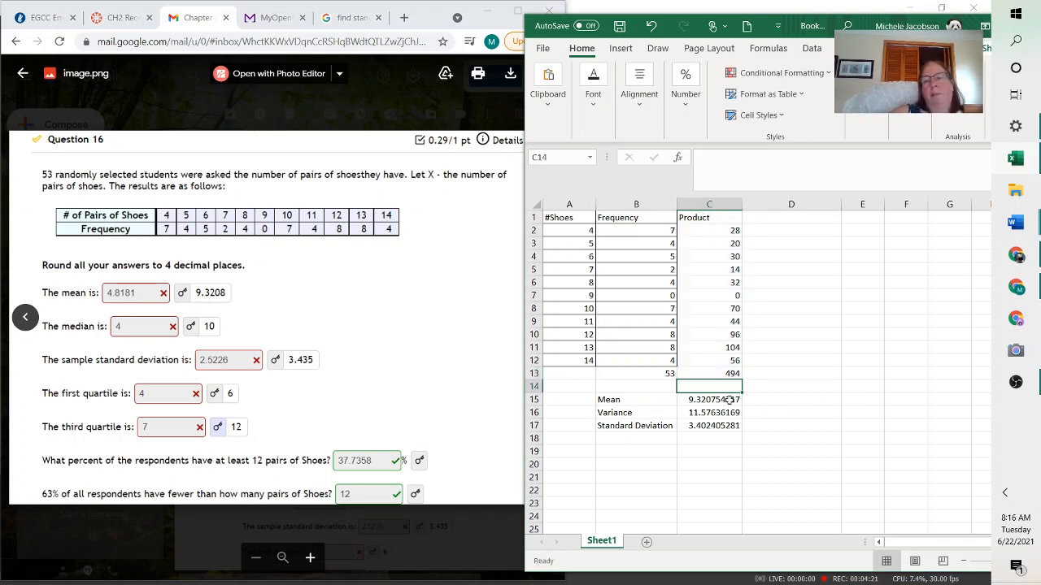
# Compute the mean in D15 as =C13/B13, dividing the product total by the frequency total
pyautogui.click(772, 402)
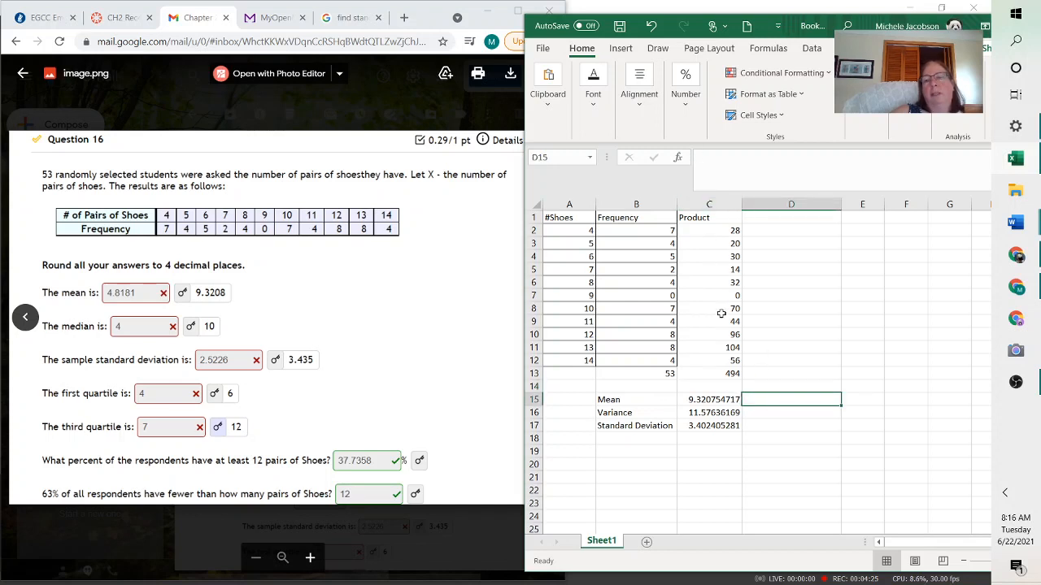
pyautogui.click(723, 379)
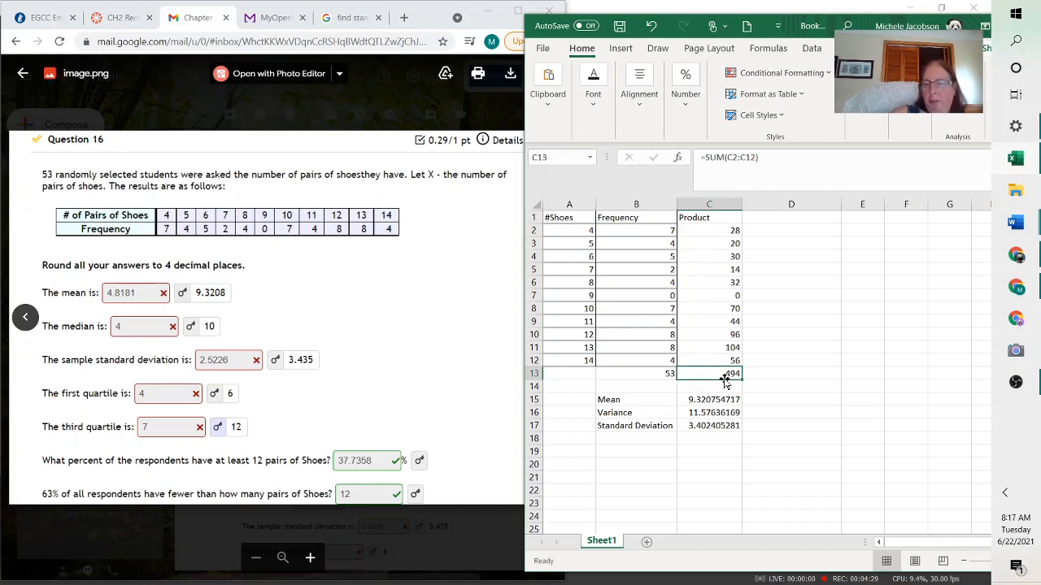
pyautogui.click(777, 403)
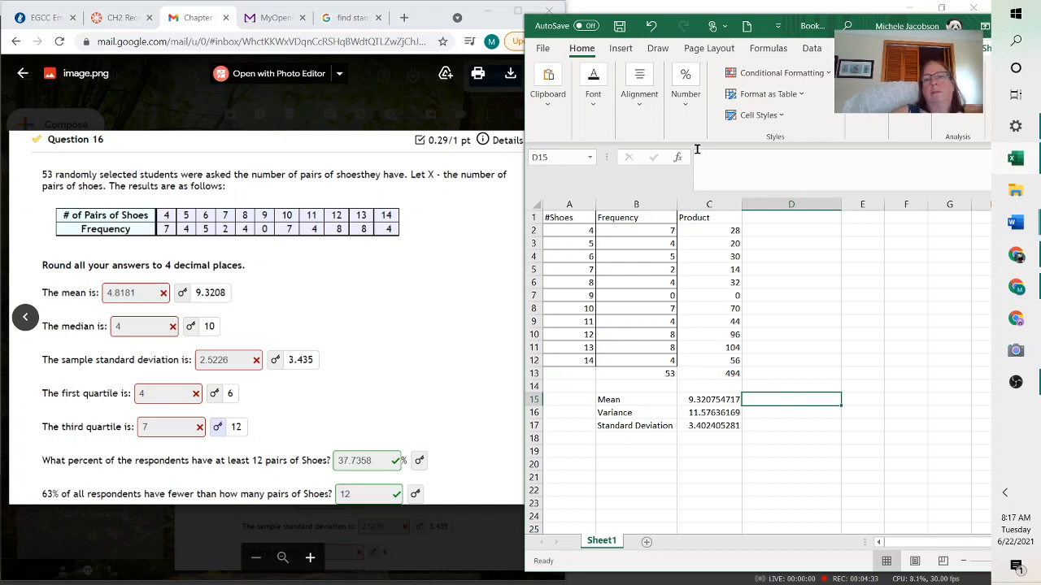
pyautogui.write('=')
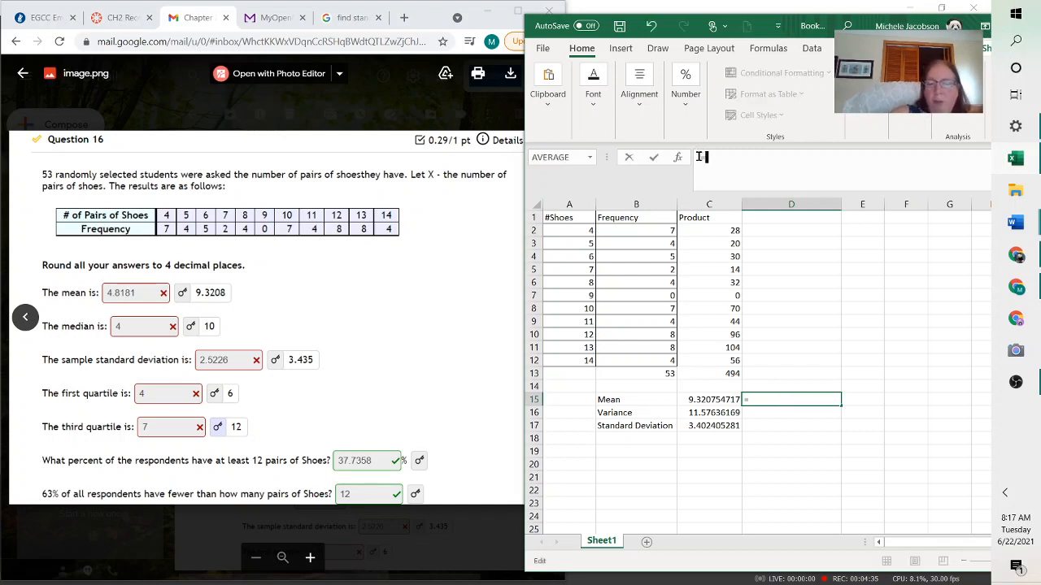
pyautogui.click(715, 373)
pyautogui.write('/')
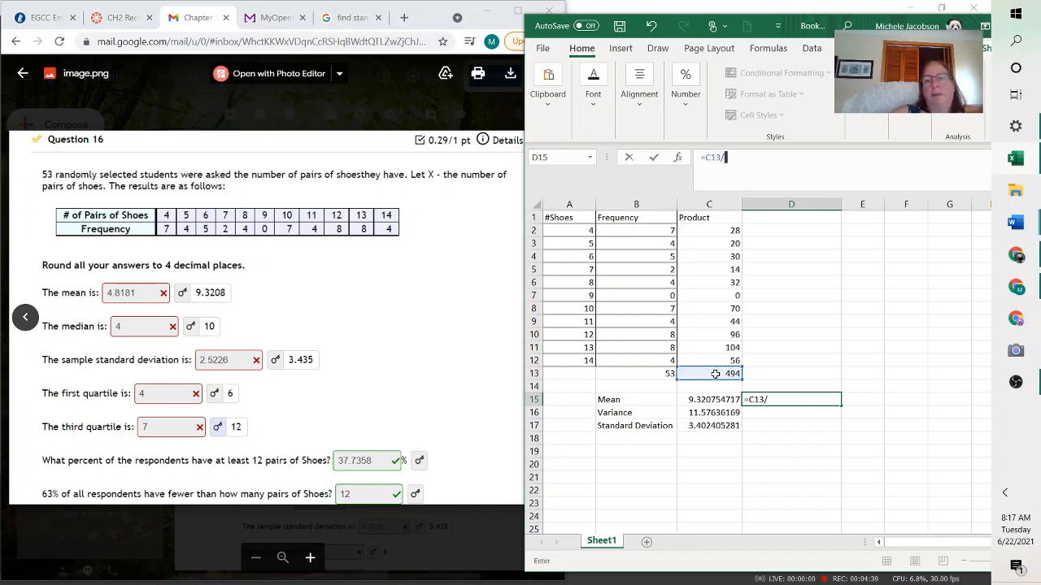
pyautogui.click(661, 375)
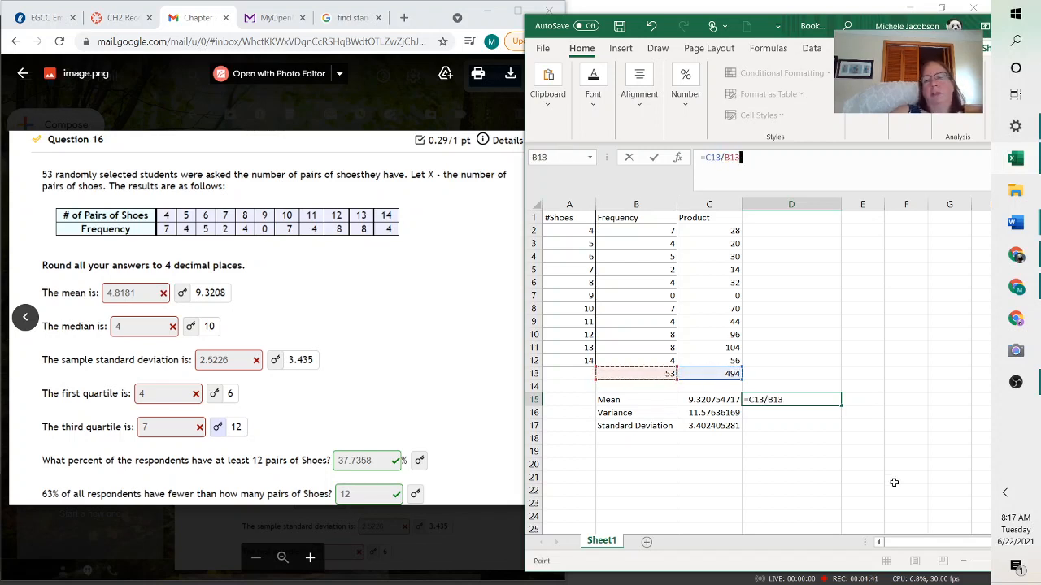
pyautogui.press('Return')
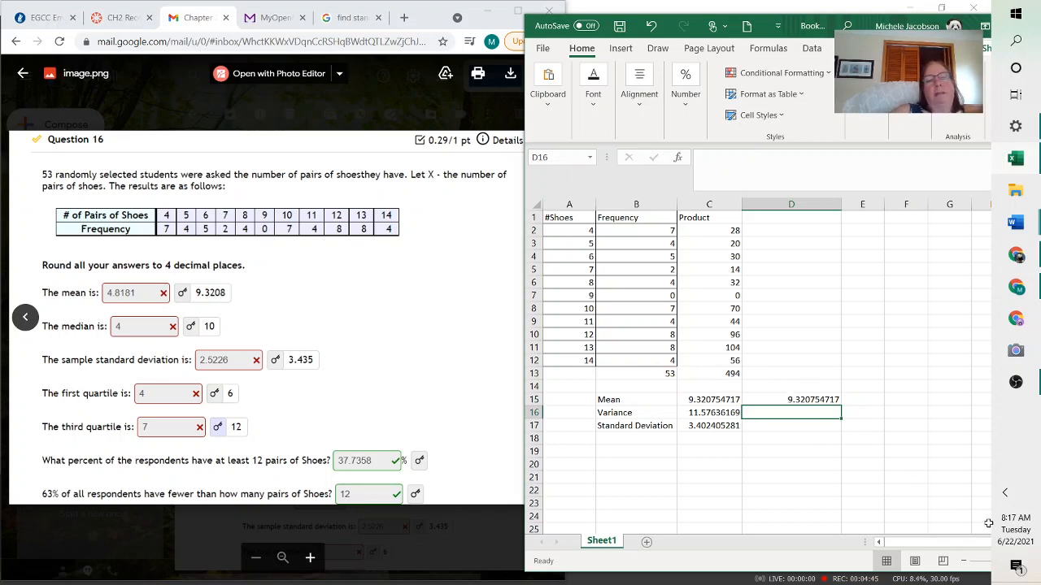
# Begin a single-cell mean formula in E15 with SUMPRODUCT(A2:A12*B2:B12)
pyautogui.click(708, 399)
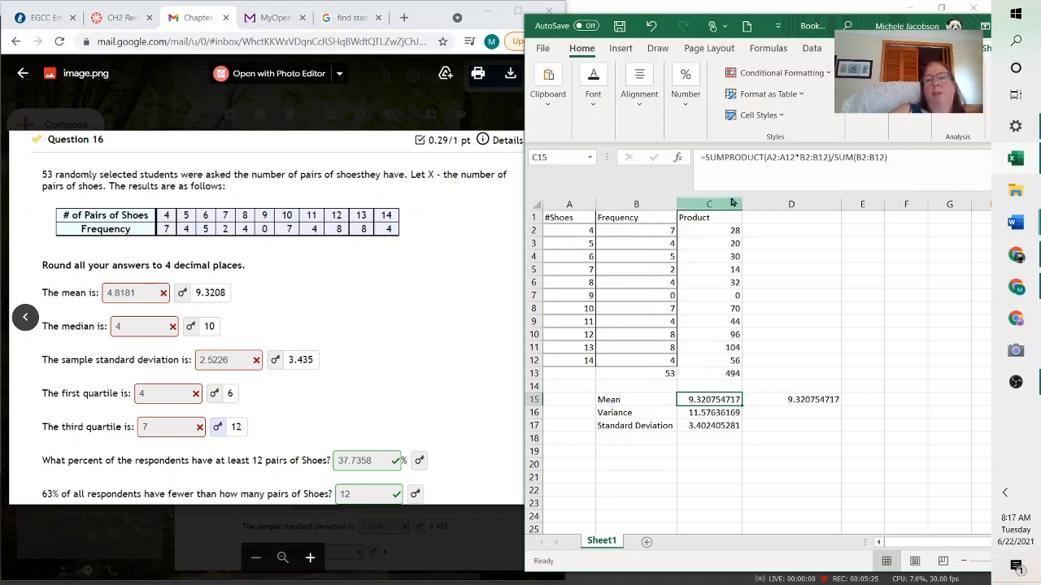
pyautogui.click(867, 401)
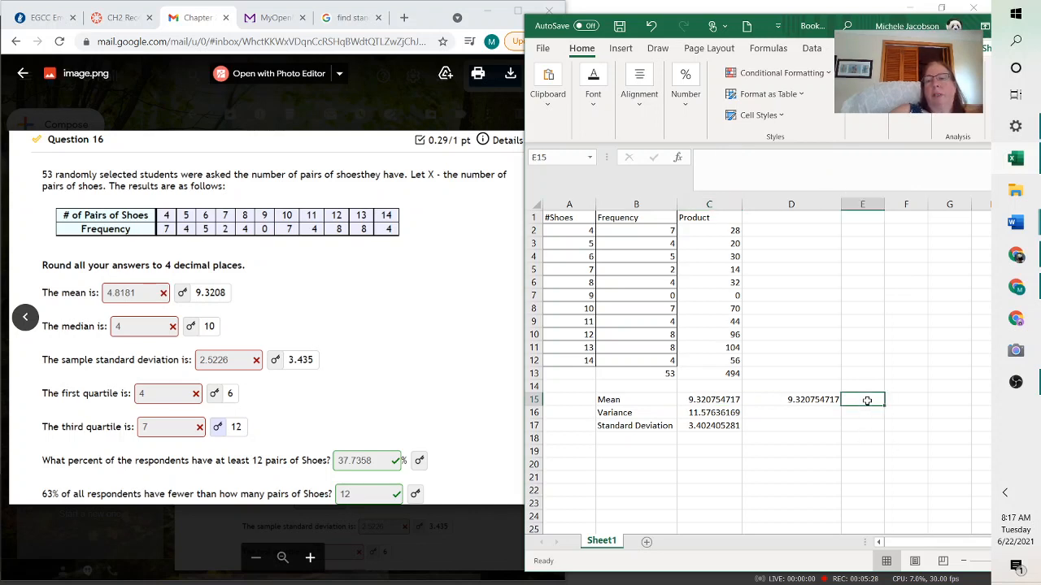
pyautogui.click(702, 157)
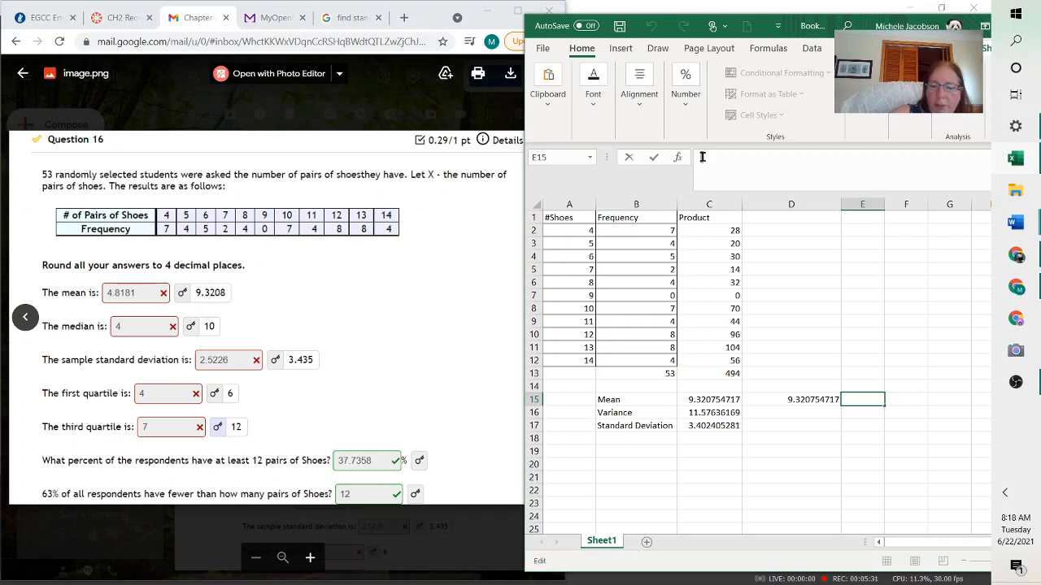
pyautogui.write('=su')
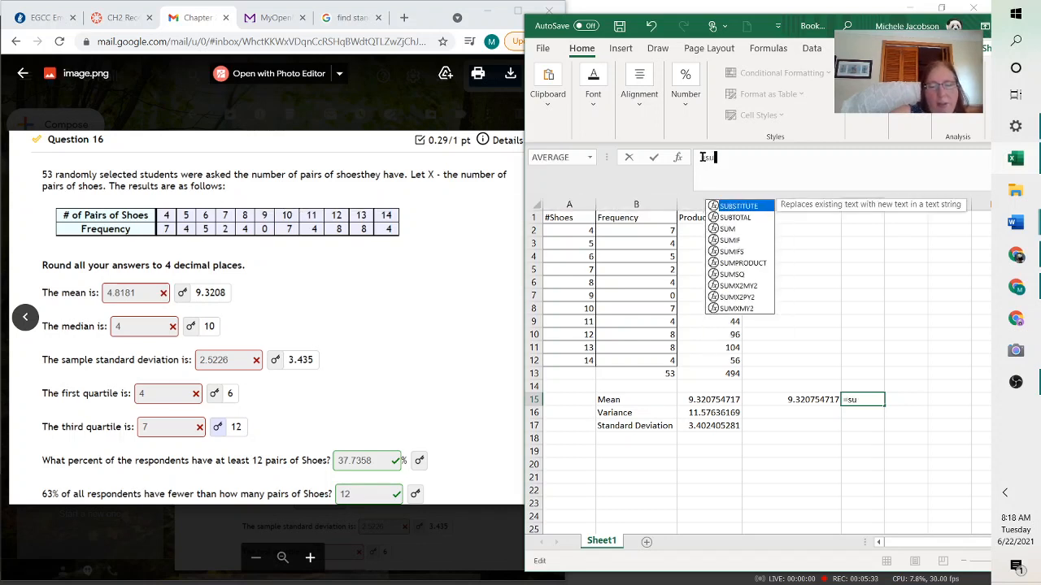
pyautogui.write('m')
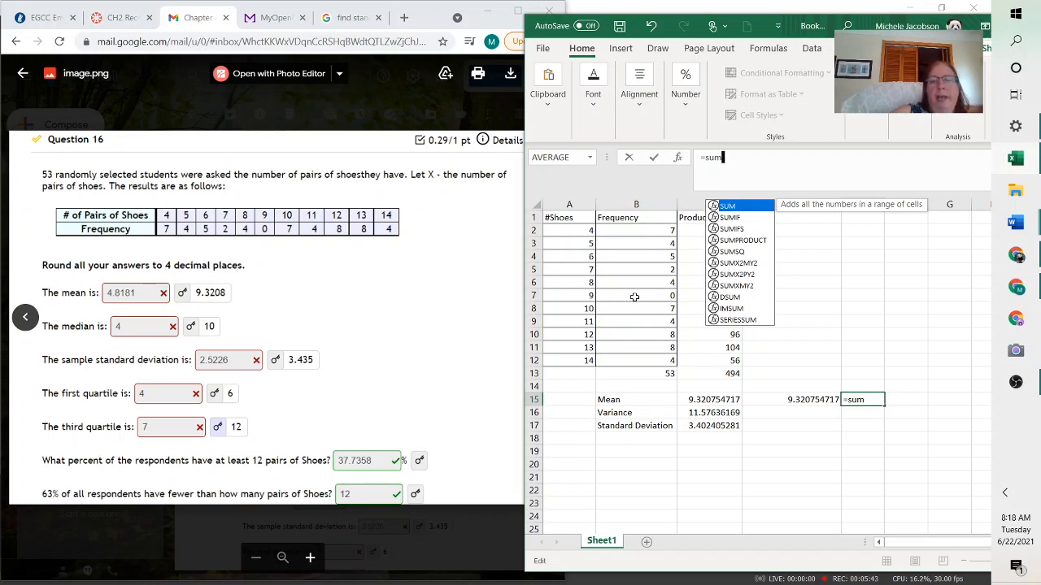
pyautogui.doubleClick(741, 240)
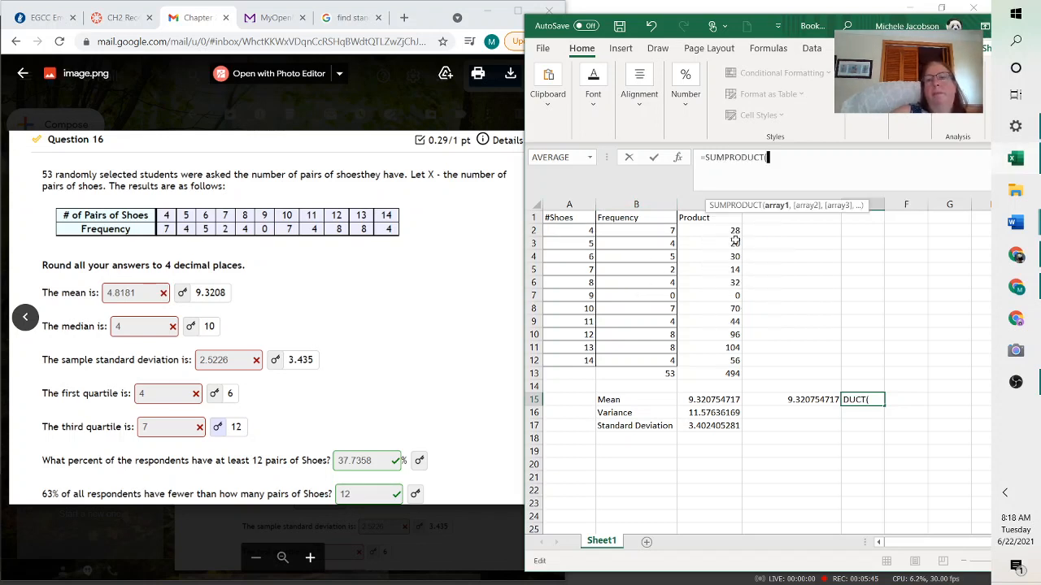
pyautogui.click(583, 231)
pyautogui.moveTo(582, 231); pyautogui.dragTo(587, 362)
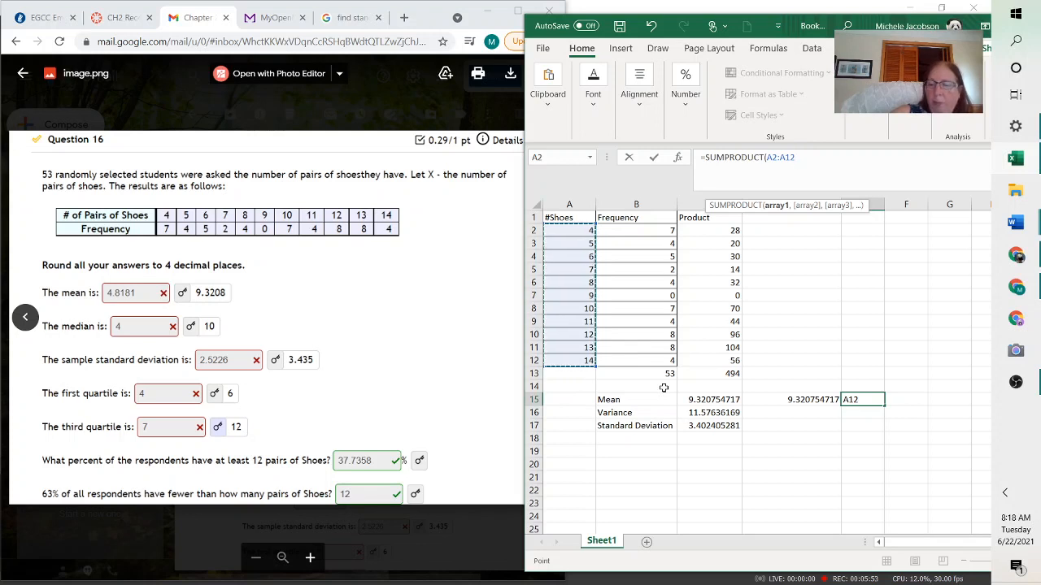
pyautogui.write('*')
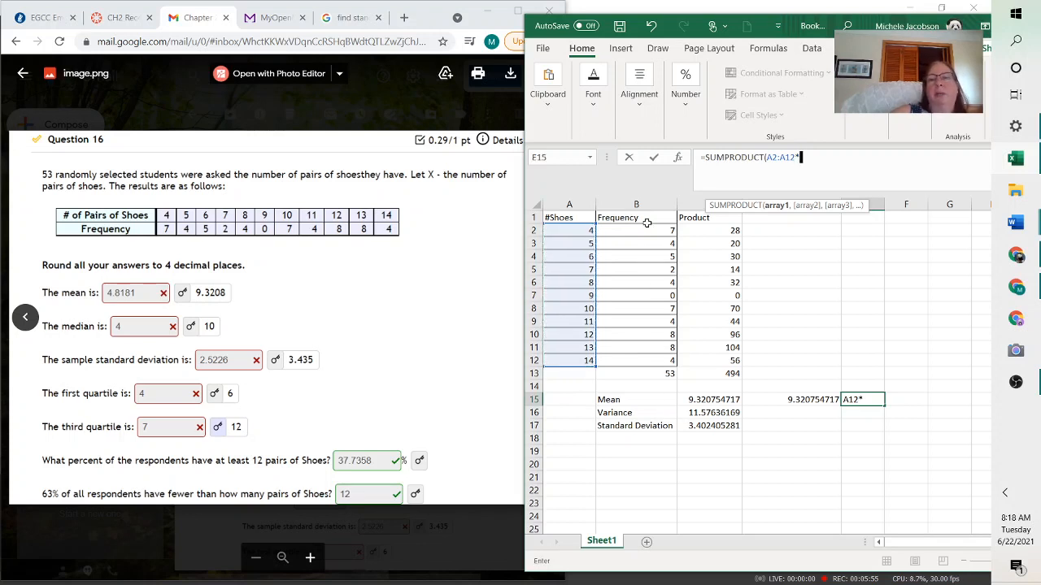
pyautogui.moveTo(647, 234); pyautogui.dragTo(649, 360)
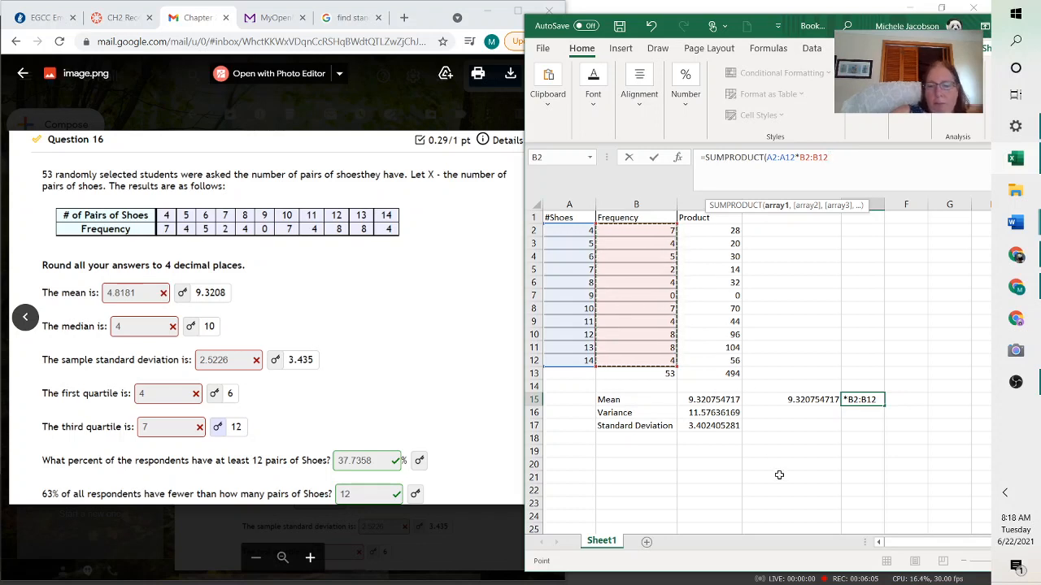
pyautogui.write(')')
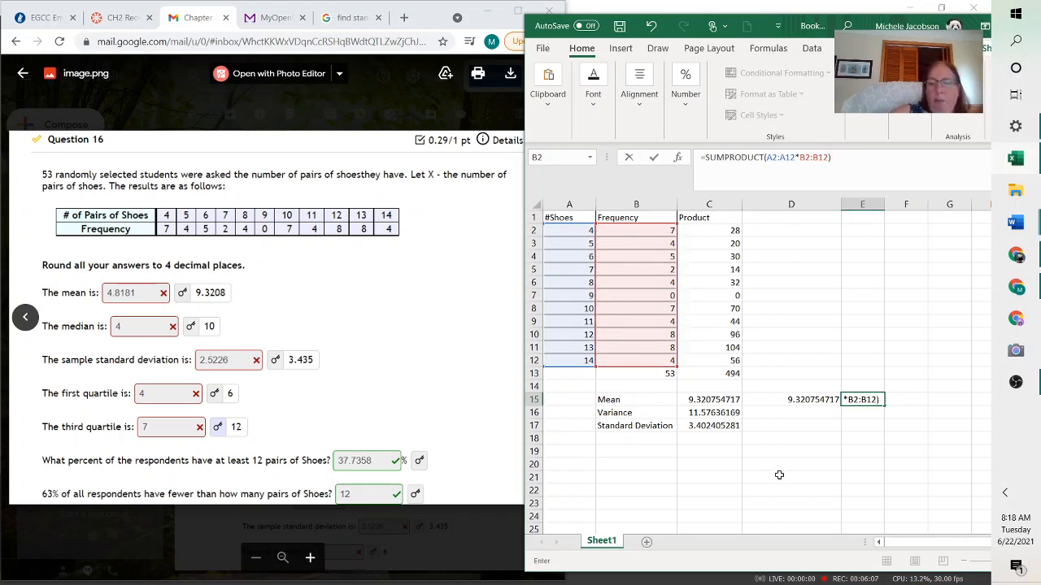
pyautogui.write('/')
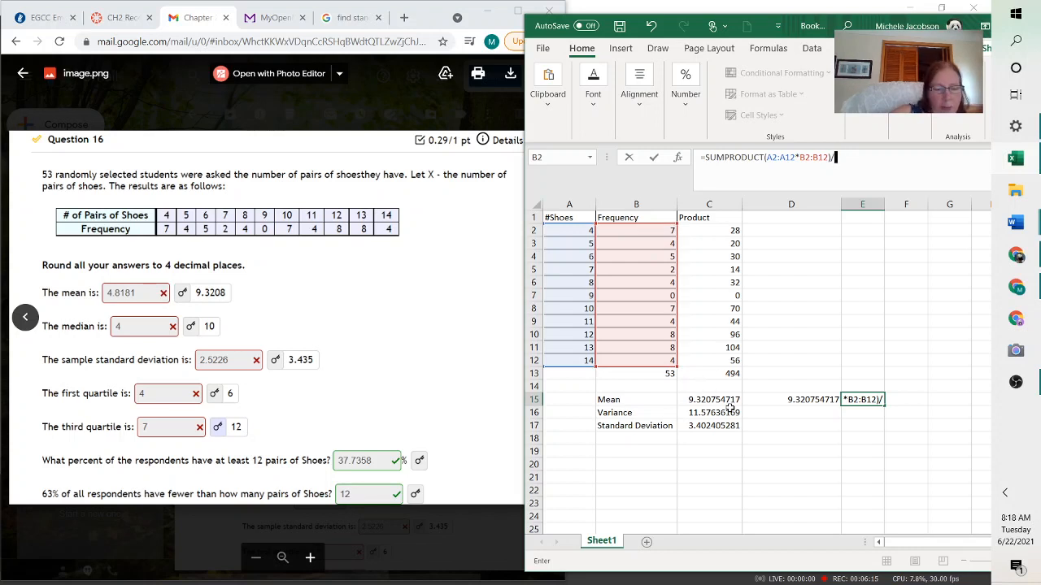
# Complete the E15 mean formula by dividing the SUMPRODUCT by SUM(B2:B12) and enter it
pyautogui.write('sum')
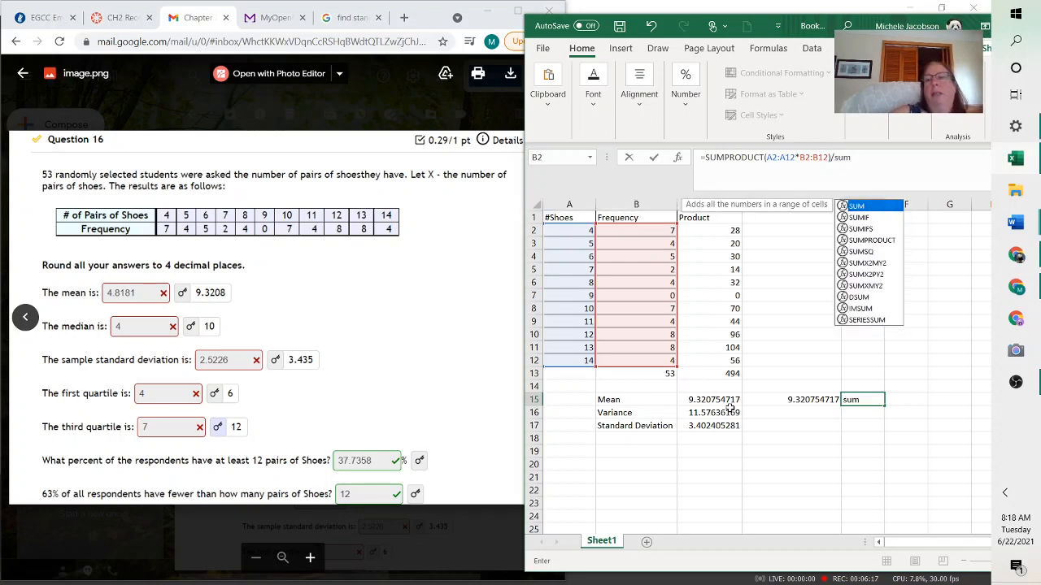
pyautogui.doubleClick(869, 211)
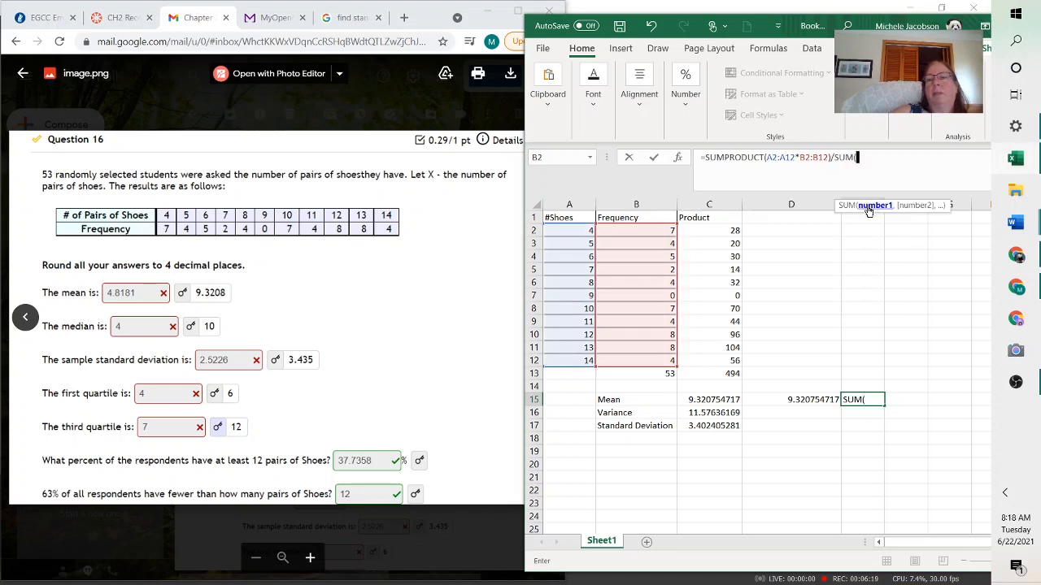
pyautogui.moveTo(654, 231); pyautogui.dragTo(662, 364)
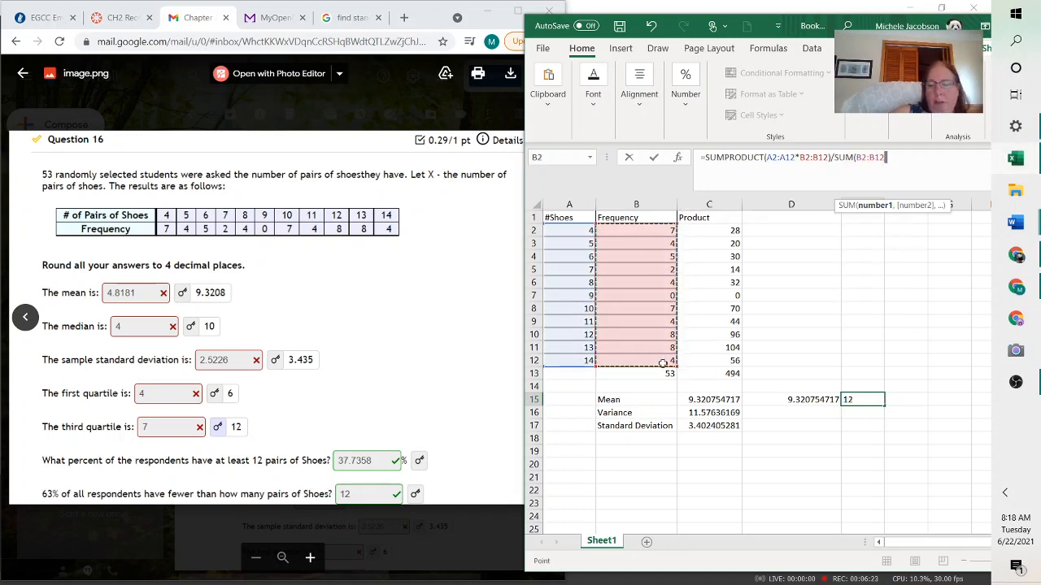
pyautogui.write(')')
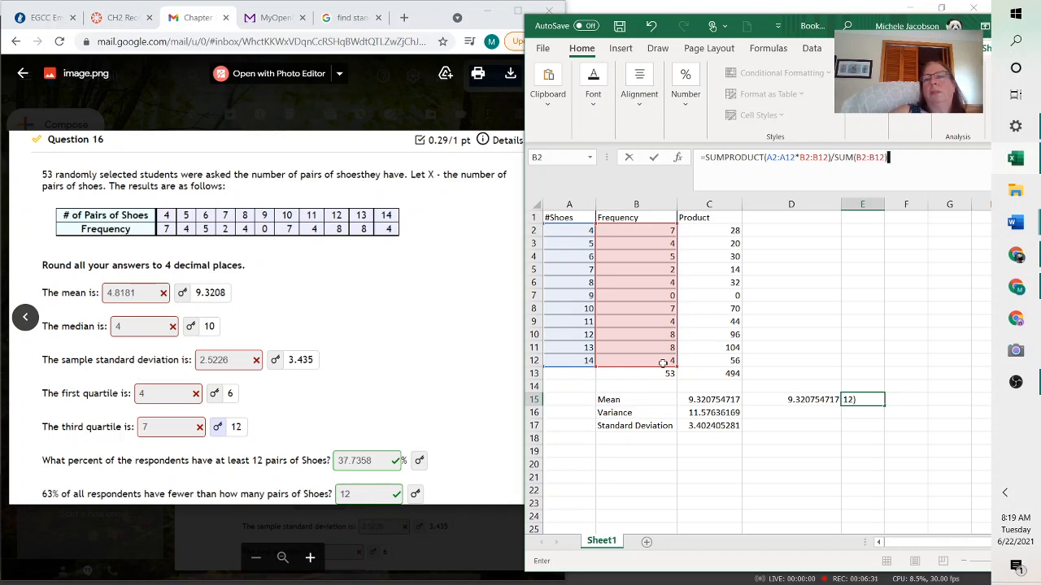
pyautogui.press('Return')
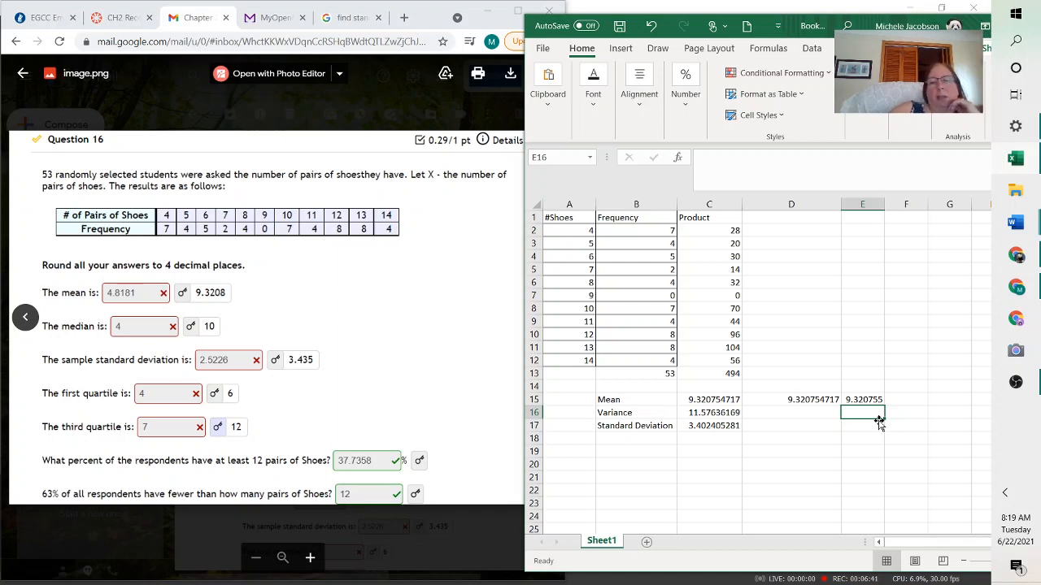
# Inspect the existing variance and standard deviation formulas in C16 and C17
pyautogui.click(719, 414)
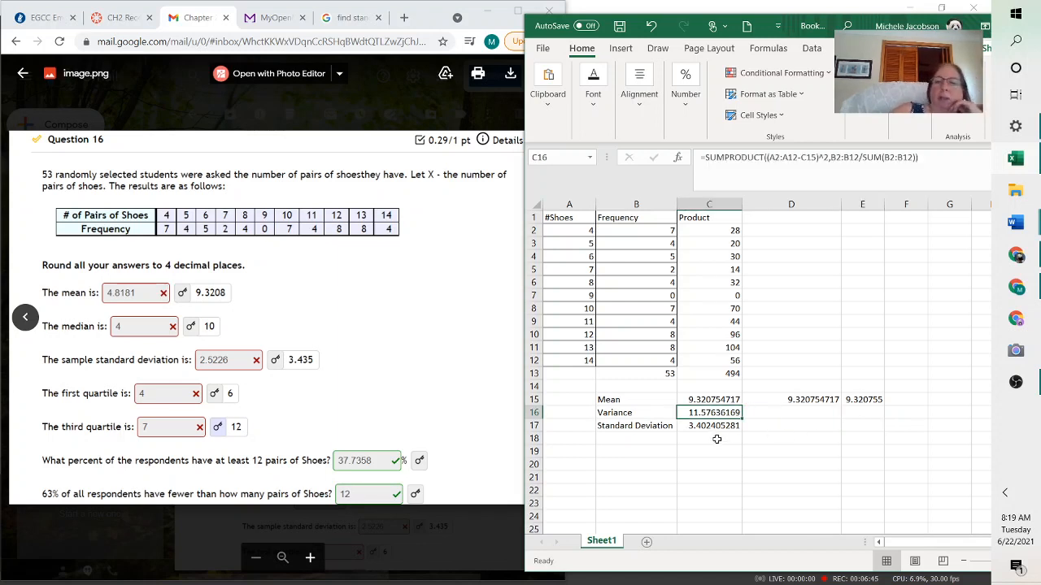
pyautogui.click(716, 427)
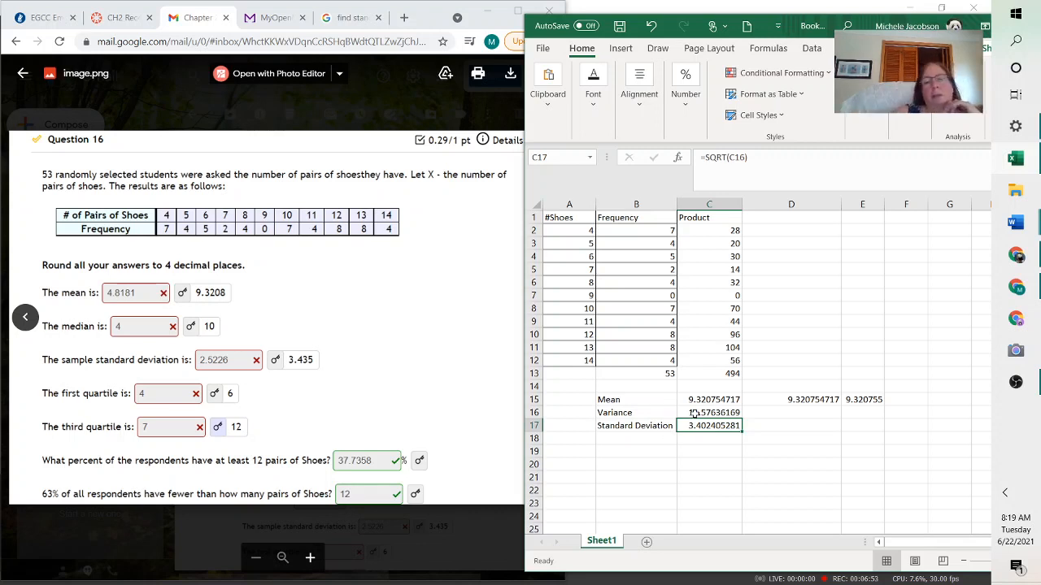
pyautogui.click(693, 413)
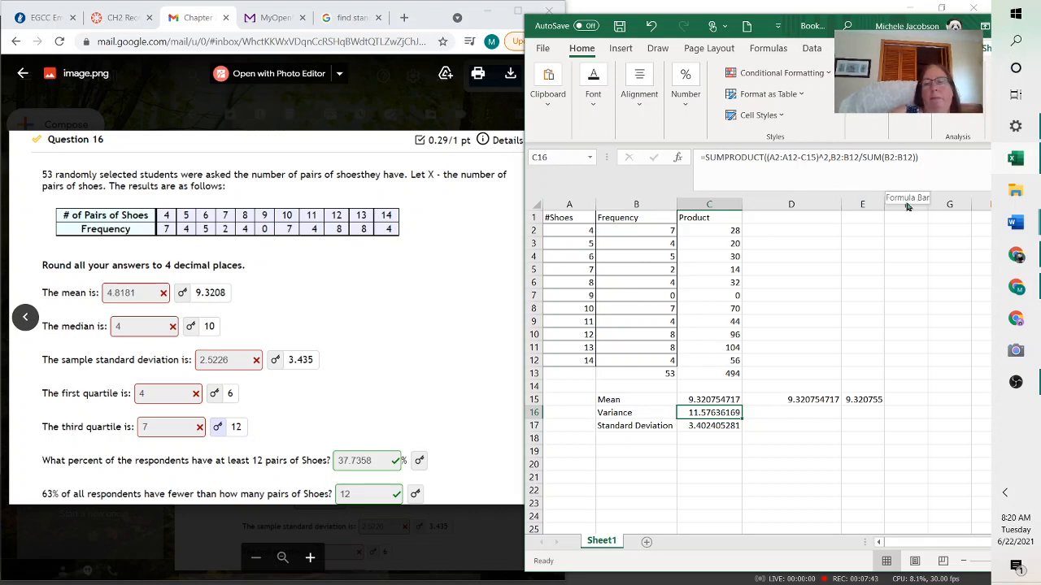
# Begin a single-cell variance formula in D16 with =SUMPRODUCT((, removing a stray A2 reference
pyautogui.click(802, 415)
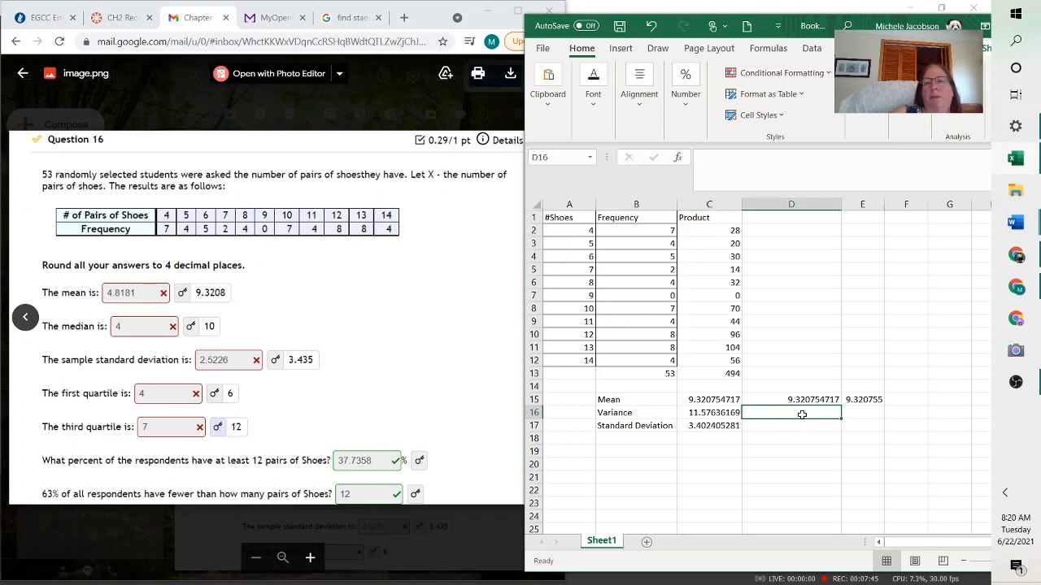
pyautogui.click(699, 164)
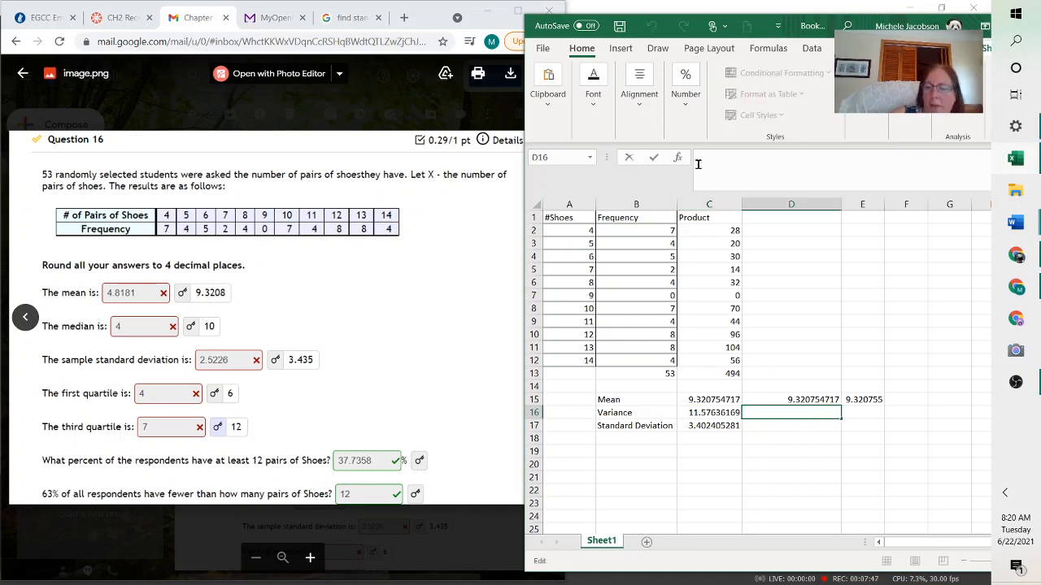
pyautogui.write('=')
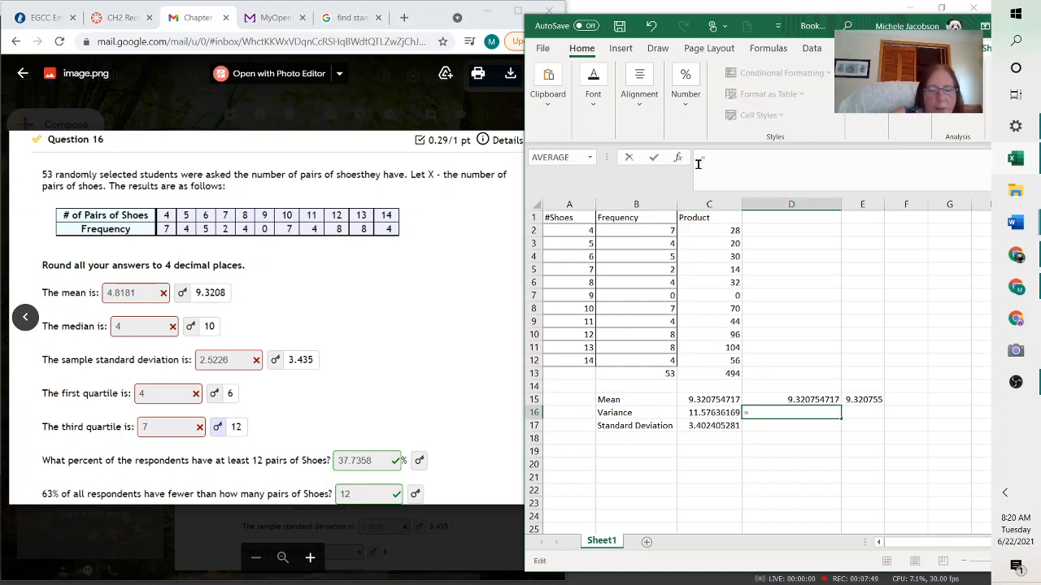
pyautogui.write('sum')
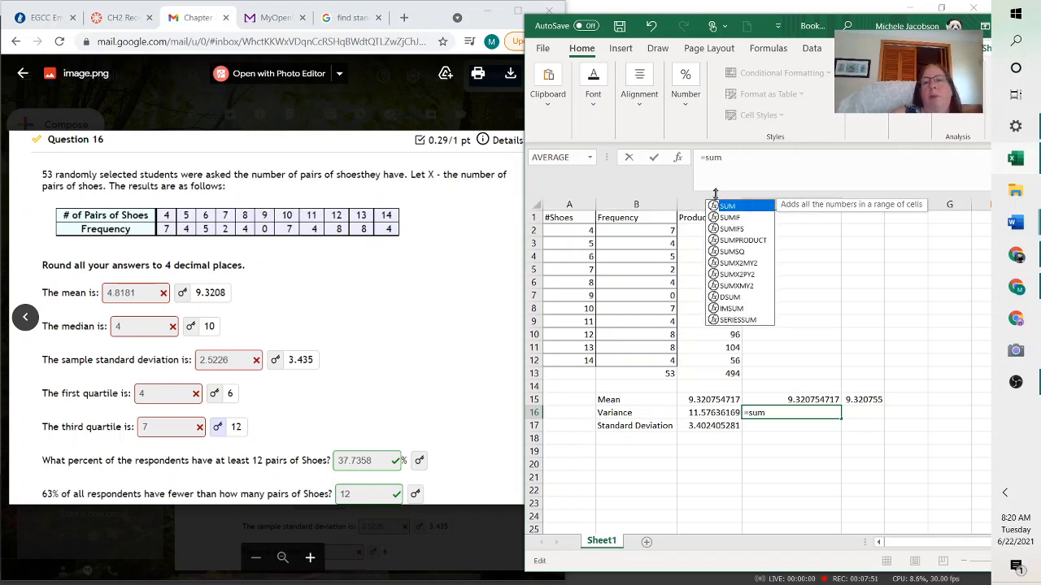
pyautogui.doubleClick(741, 240)
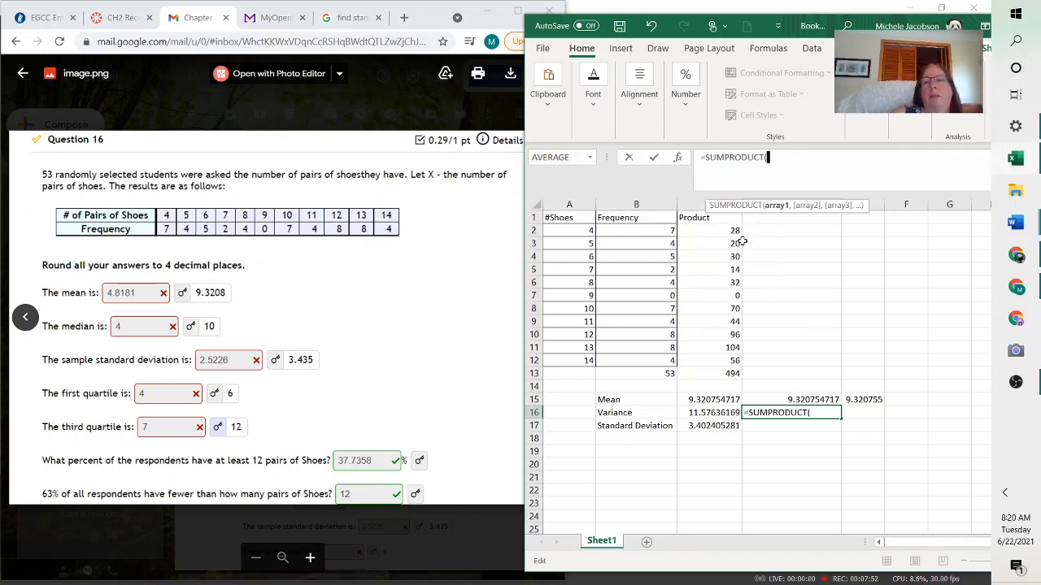
pyautogui.click(573, 232)
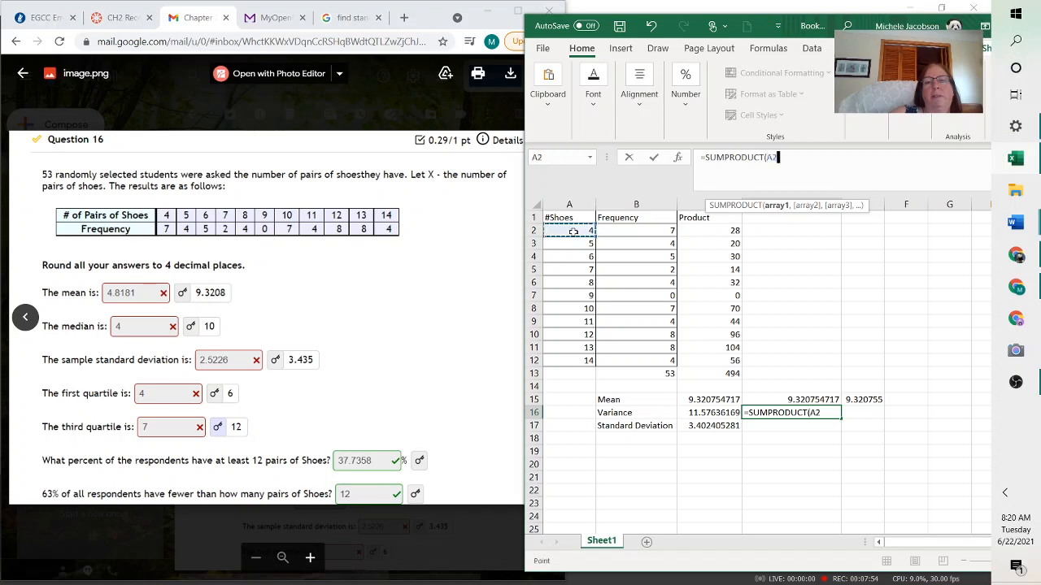
pyautogui.moveTo(573, 232)
pyautogui.mouseDown()
pyautogui.moveTo(576, 360)
pyautogui.moveTo(566, 189)
pyautogui.moveTo(570, 231)
pyautogui.mouseUp()
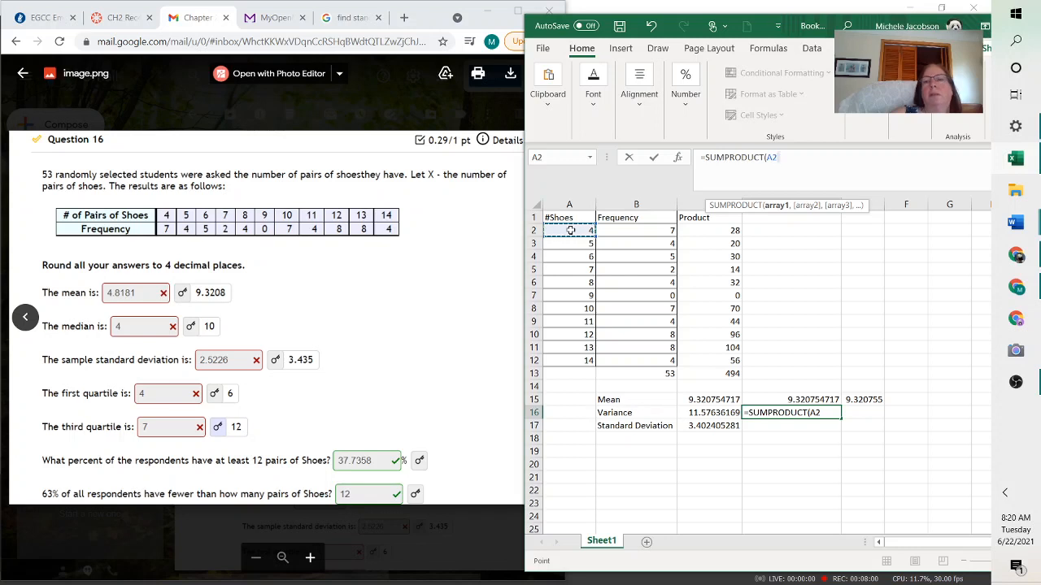
pyautogui.press('BackSpace')
pyautogui.press('BackSpace')
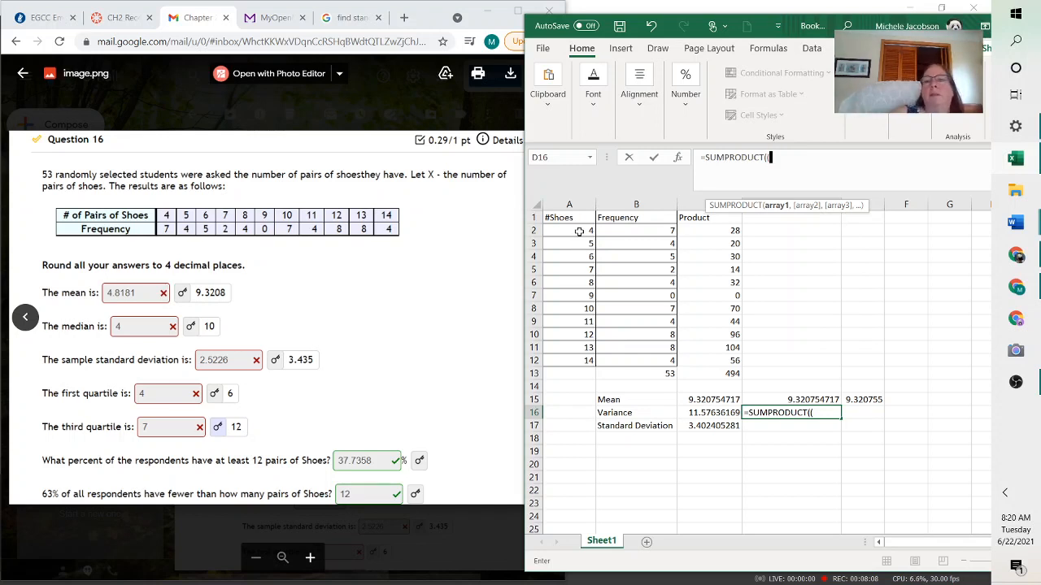
# Give SUMPRODUCT the arguments (A2:A12-C15)^2 and B2:B12 for frequency-weighted squared deviations
pyautogui.moveTo(579, 232); pyautogui.dragTo(587, 359)
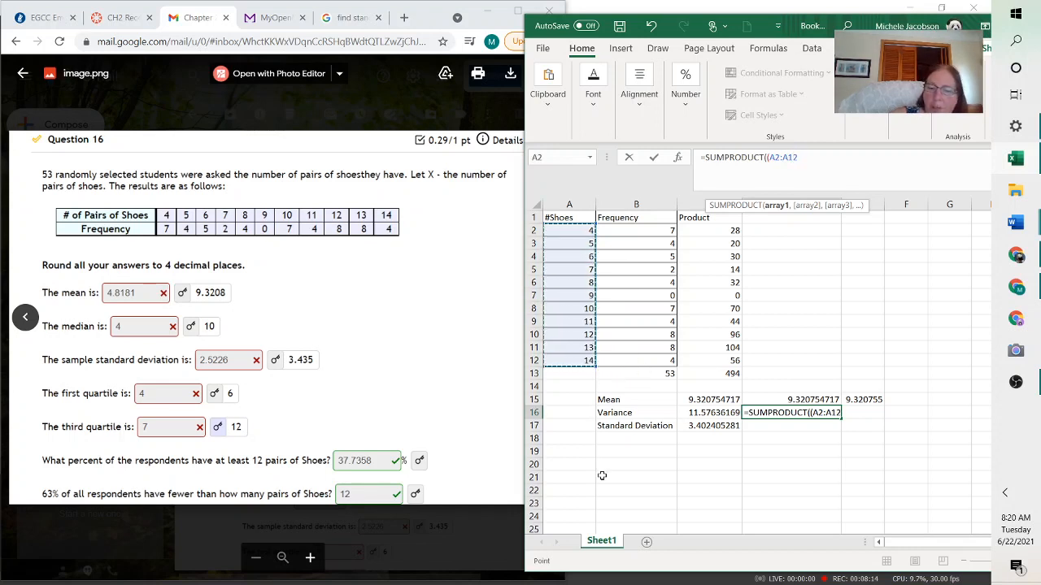
pyautogui.write('-')
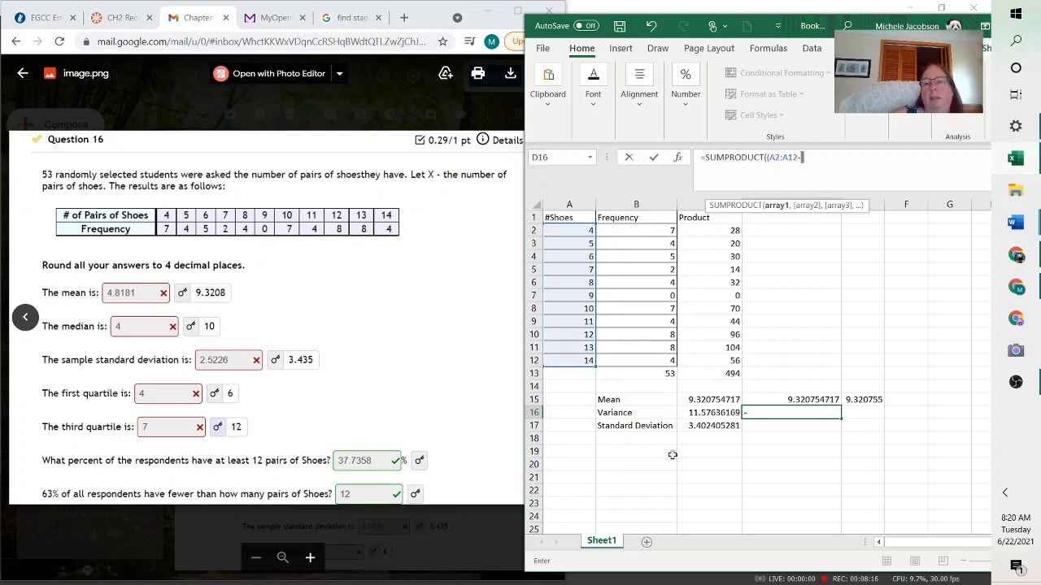
pyautogui.click(706, 400)
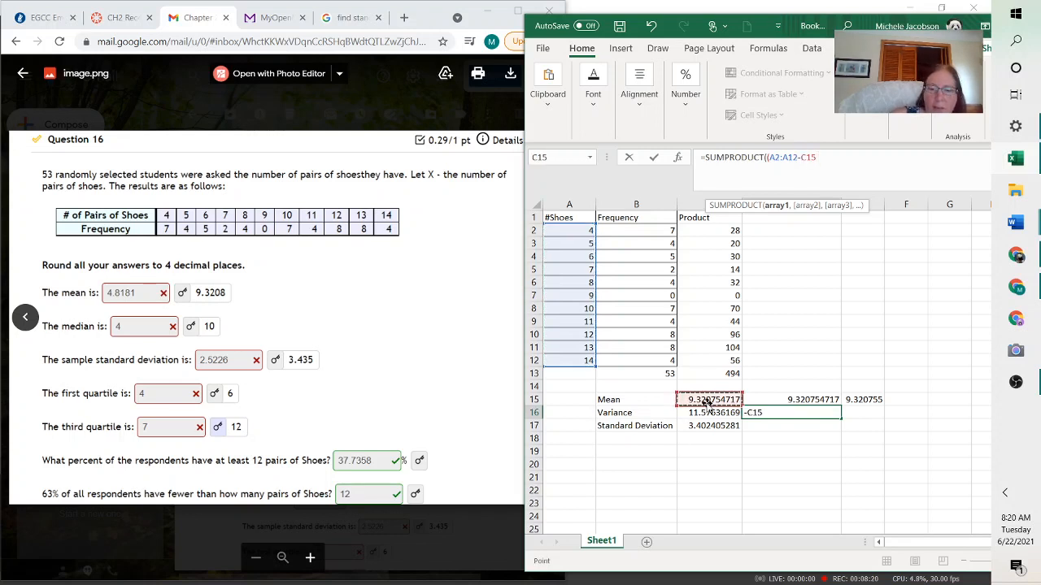
pyautogui.write(')^2')
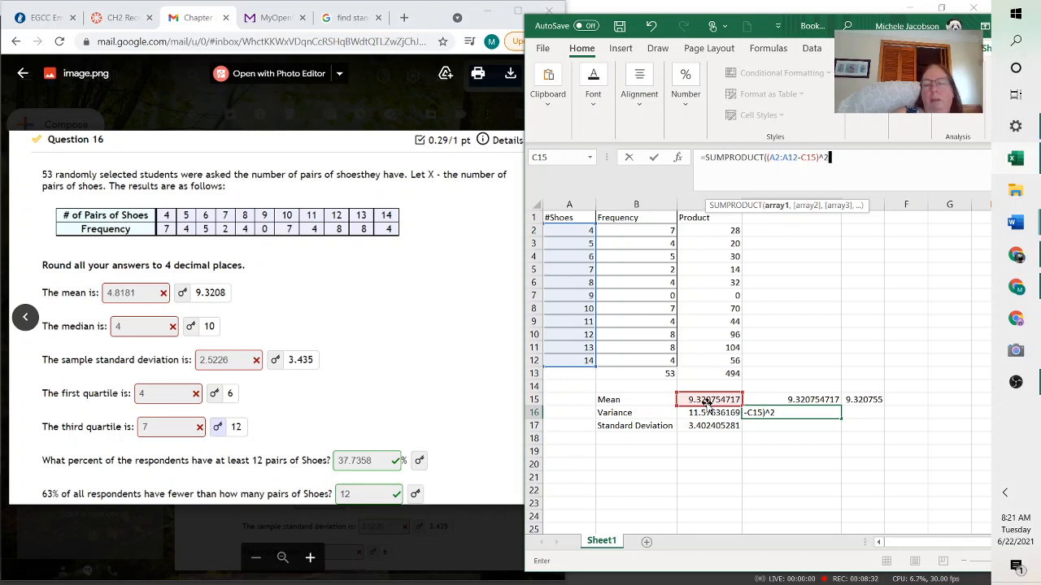
pyautogui.write(',')
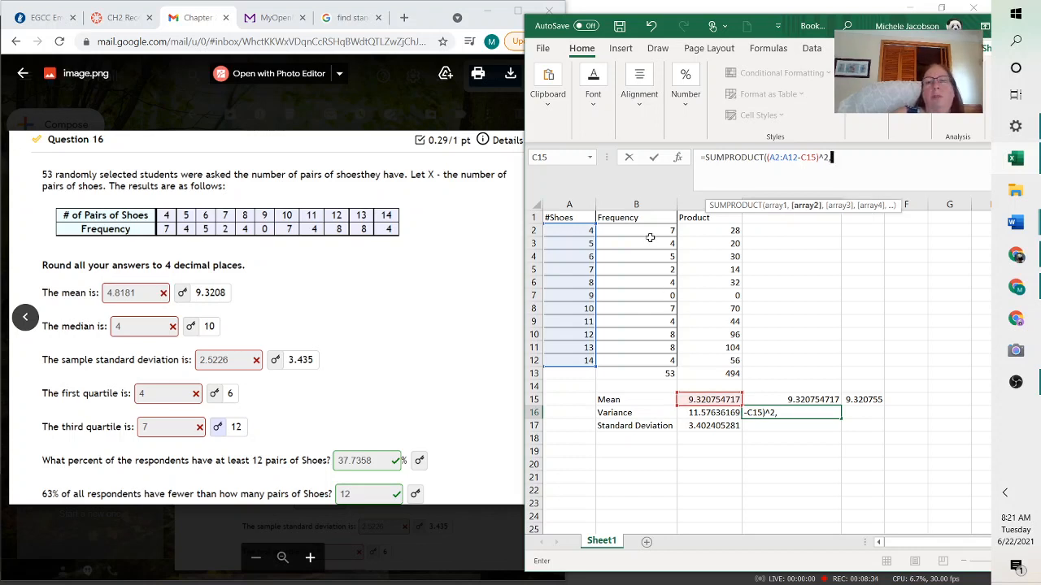
pyautogui.moveTo(650, 233); pyautogui.dragTo(659, 370)
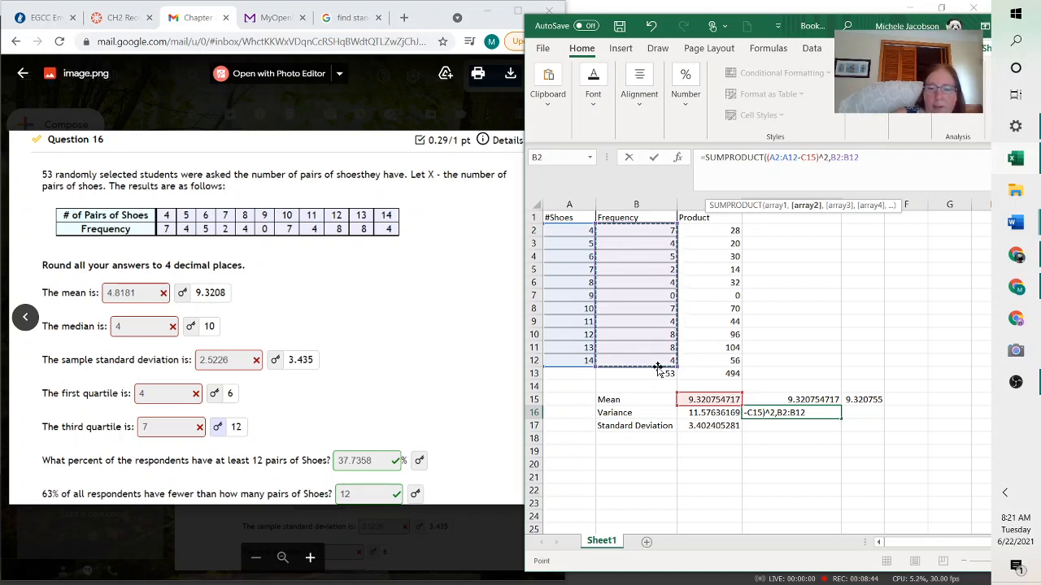
pyautogui.write(')')
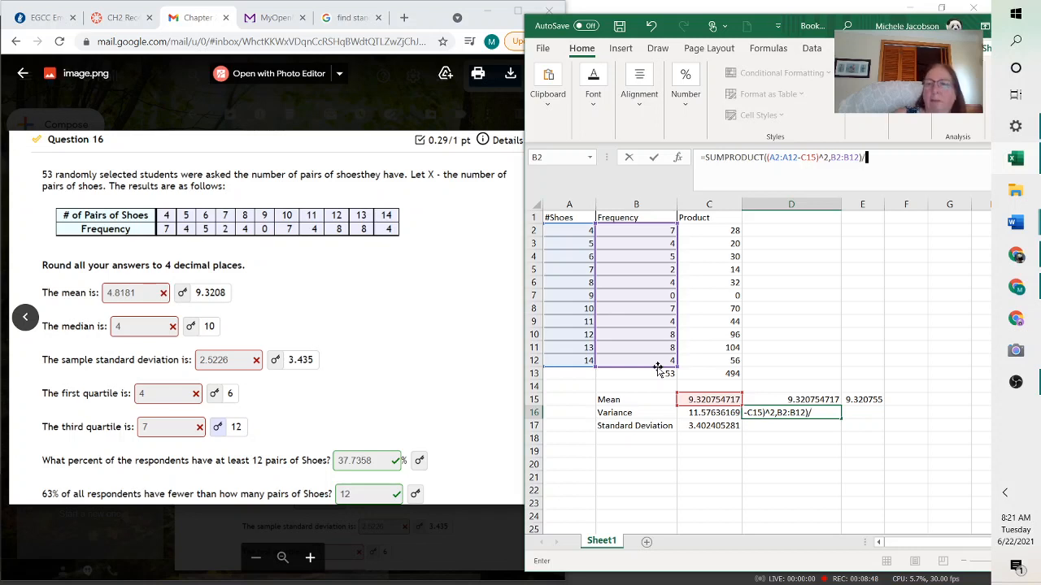
pyautogui.write('/')
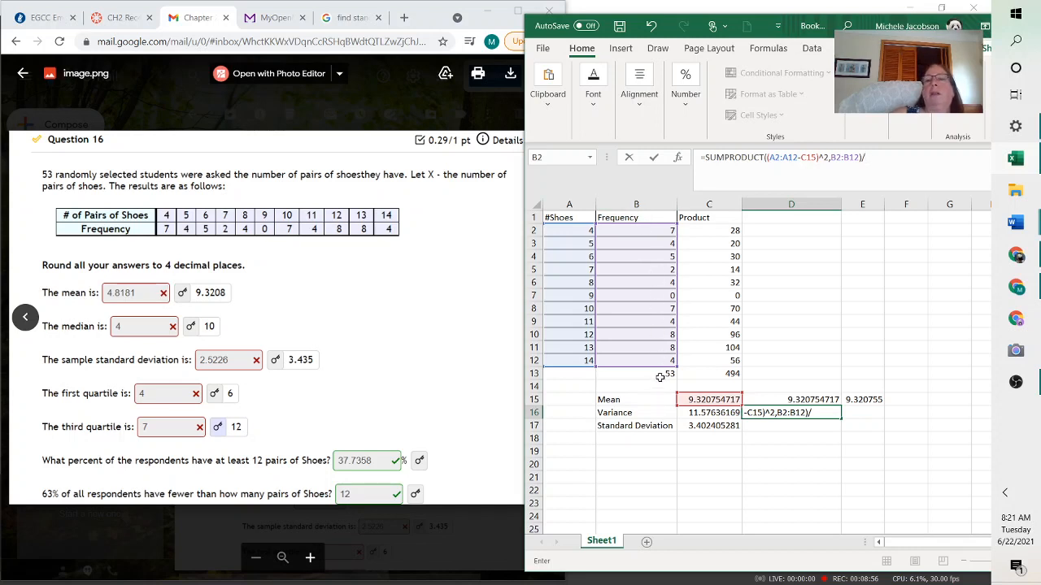
# Divide the SUMPRODUCT by SUM(B2:B12) and enter the variance formula in D16
pyautogui.write('sum')
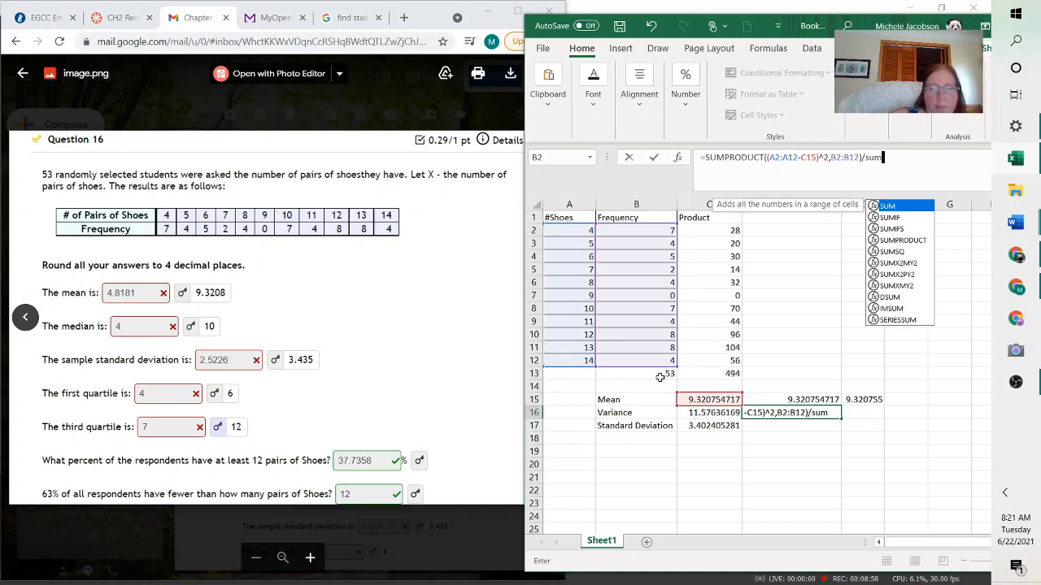
pyautogui.doubleClick(888, 208)
pyautogui.moveTo(656, 233); pyautogui.dragTo(660, 362)
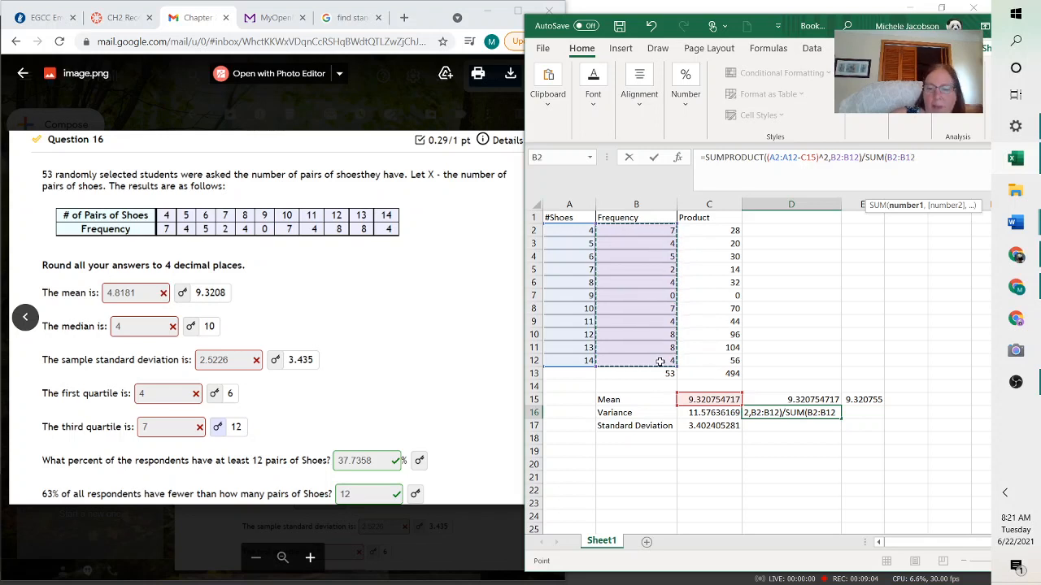
pyautogui.write(')')
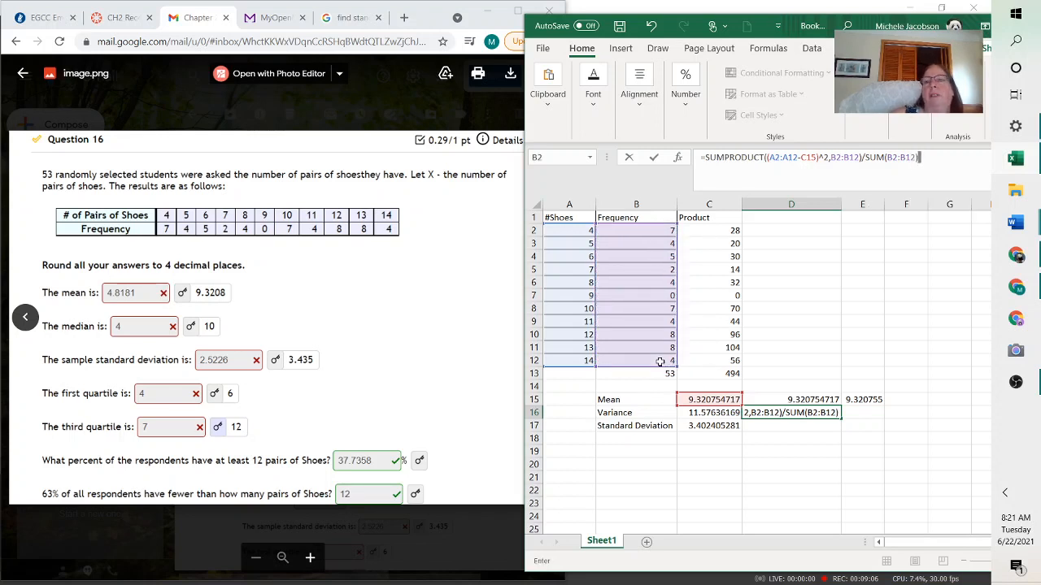
pyautogui.press('Return')
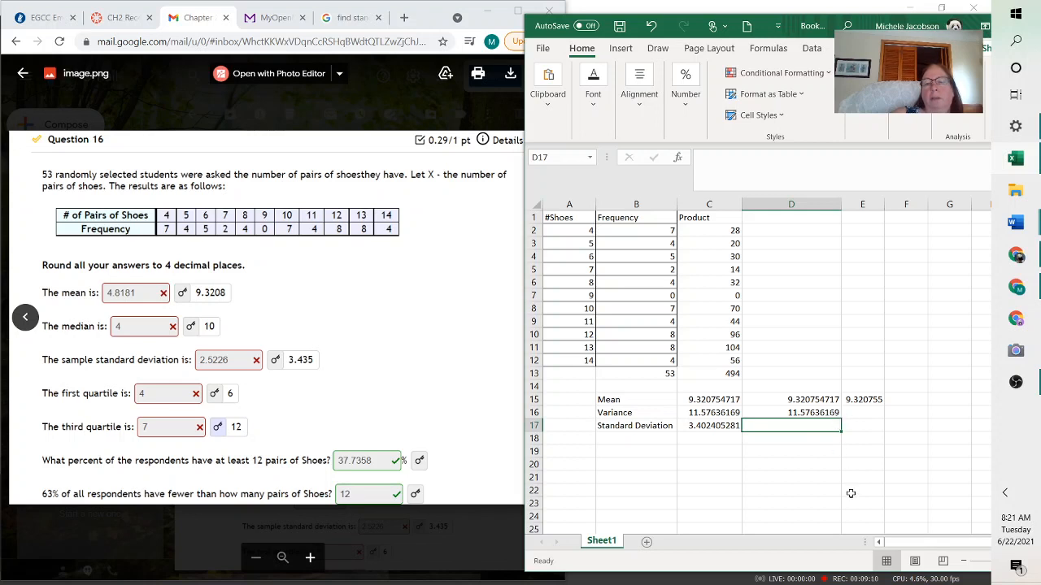
# Compare with the existing standard deviation formula in C17, then enter =SQRT(D16) in D17 as the single-cell standard deviation
pyautogui.click(796, 415)
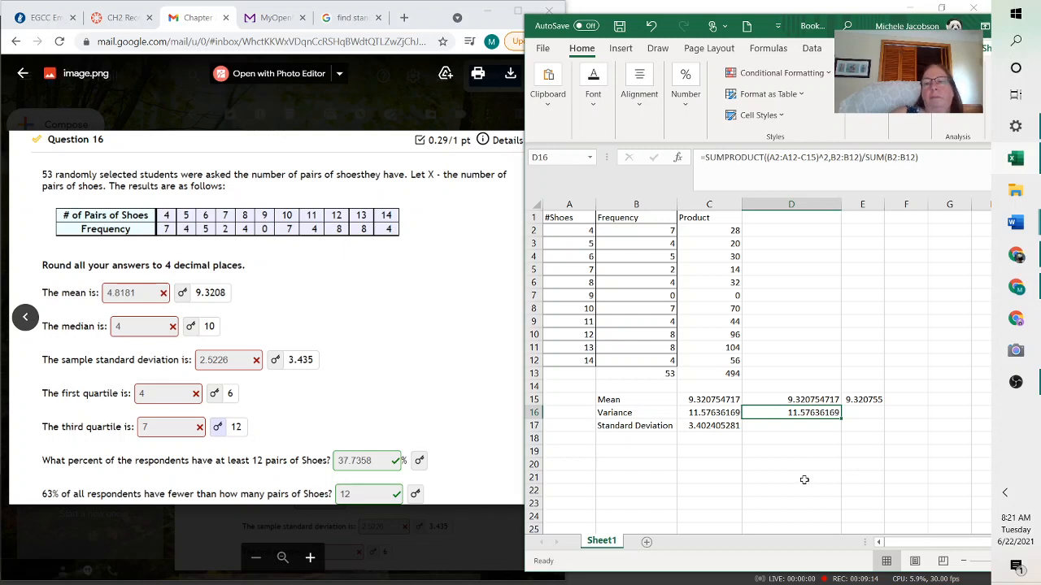
pyautogui.click(705, 427)
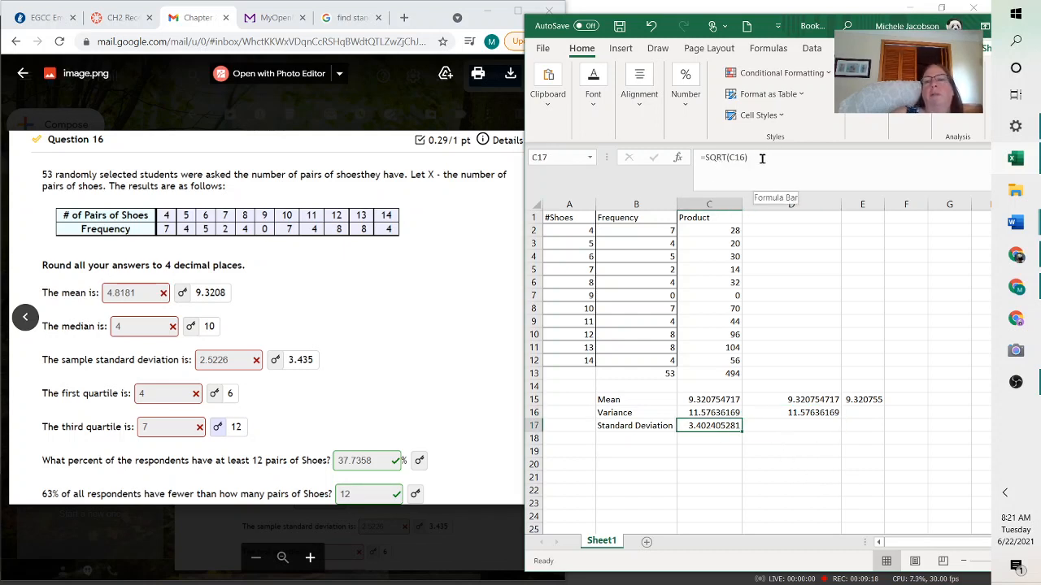
pyautogui.click(770, 432)
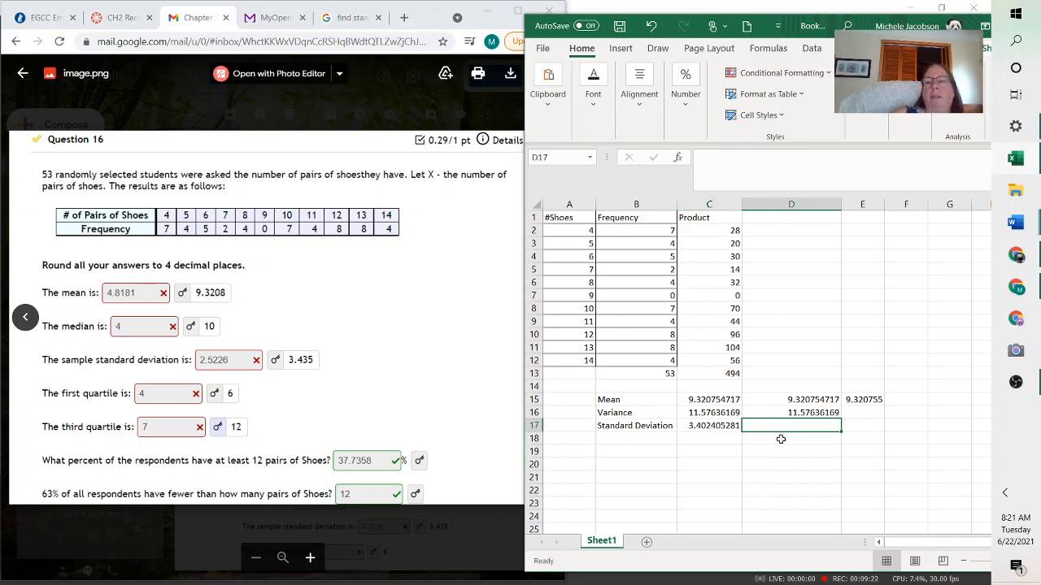
pyautogui.click(709, 162)
pyautogui.write('=')
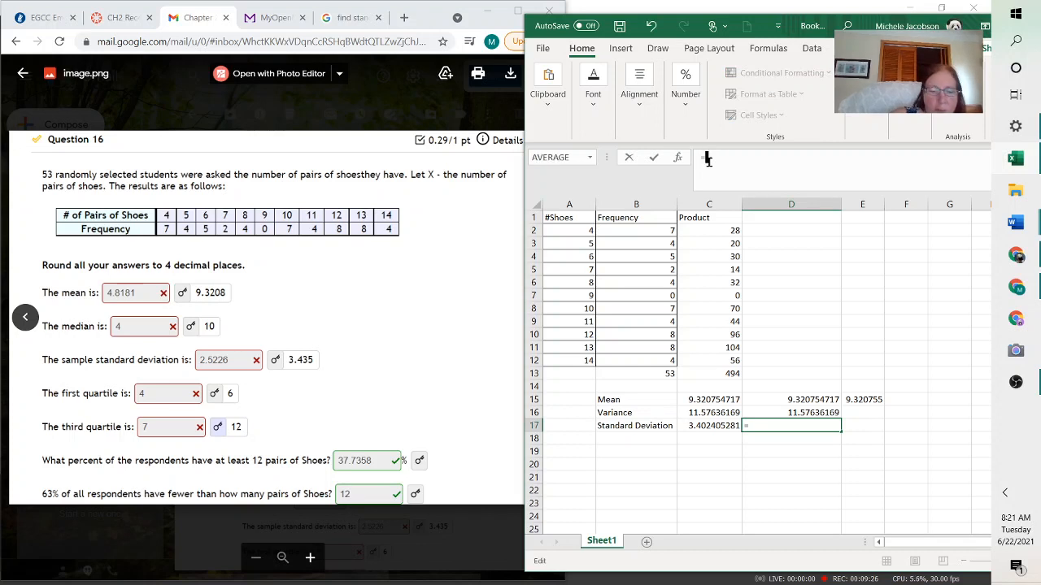
pyautogui.write('sq')
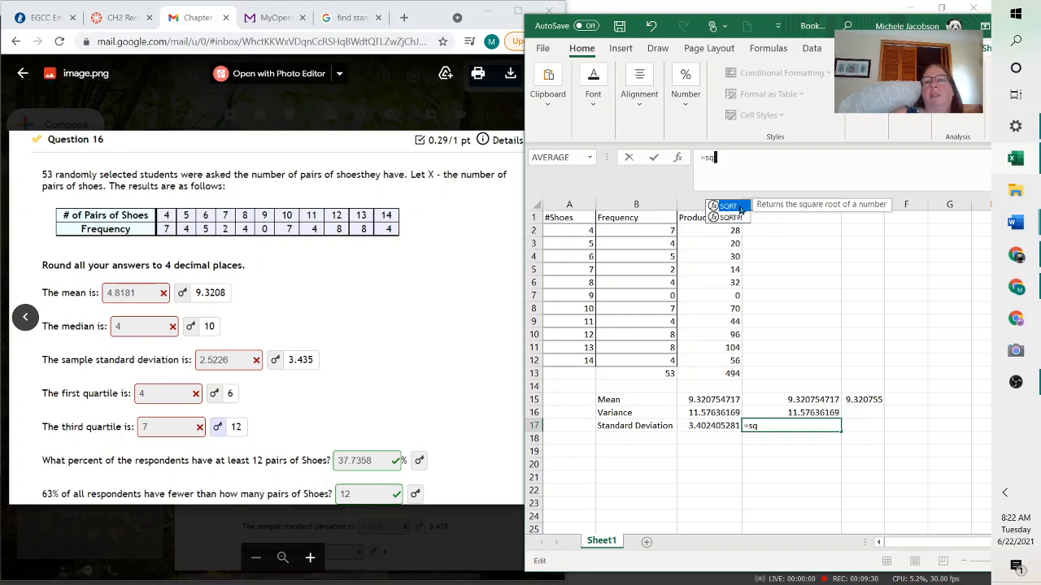
pyautogui.doubleClick(729, 206)
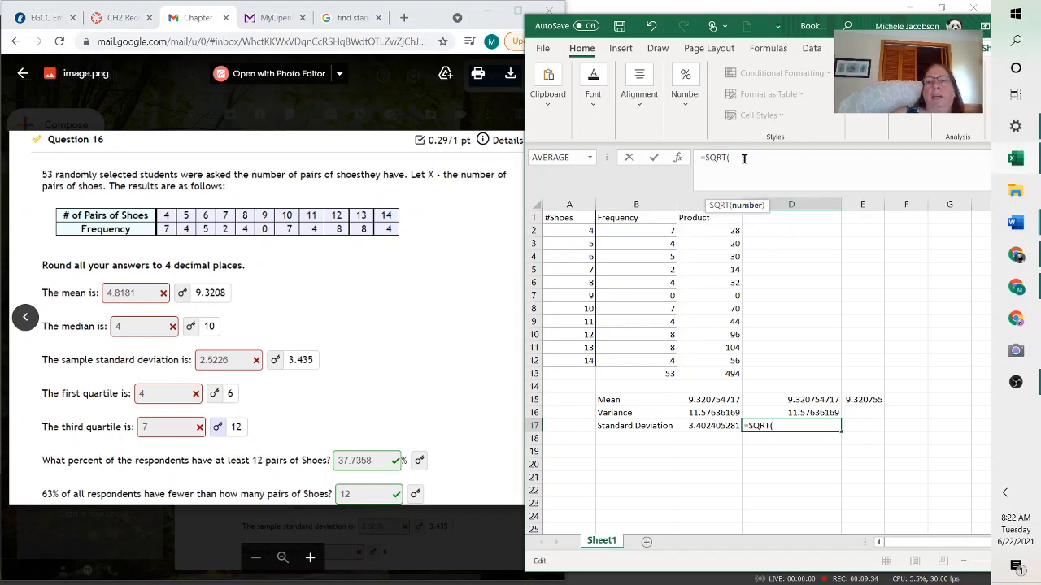
pyautogui.click(814, 413)
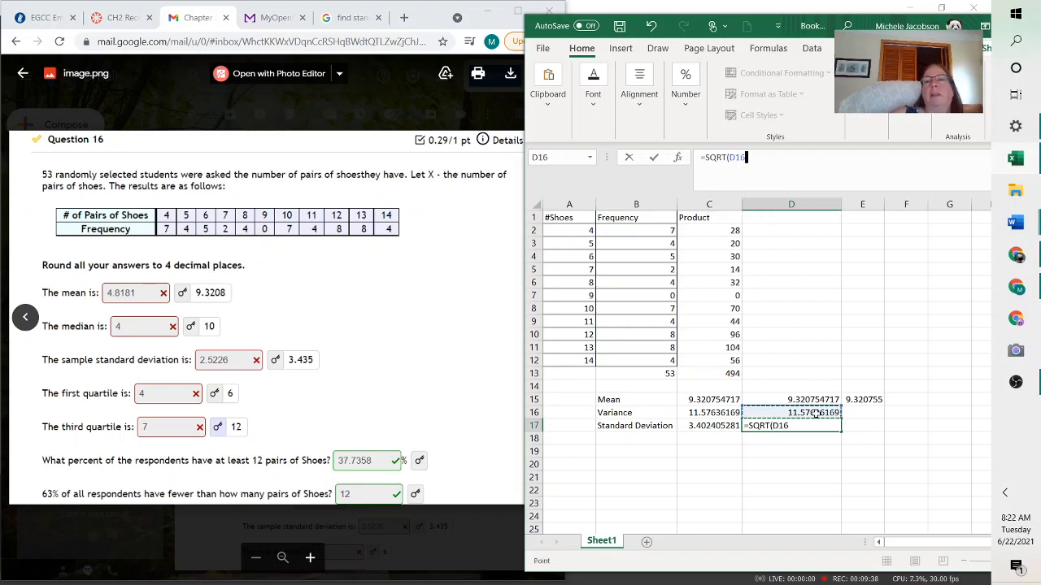
pyautogui.press('Return')
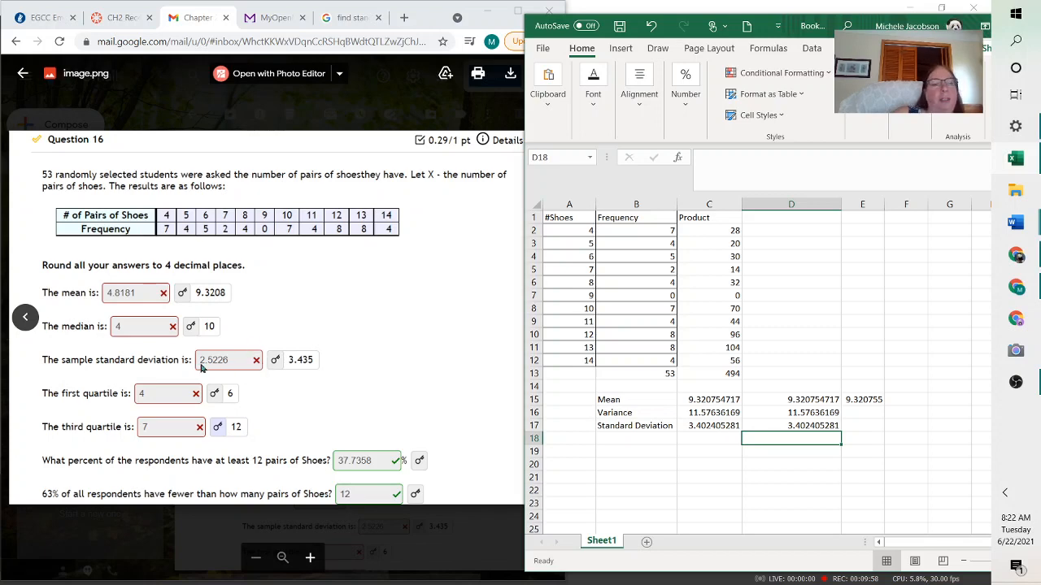
# Label the standard deviation row as Population in A17
pyautogui.click(79, 363)
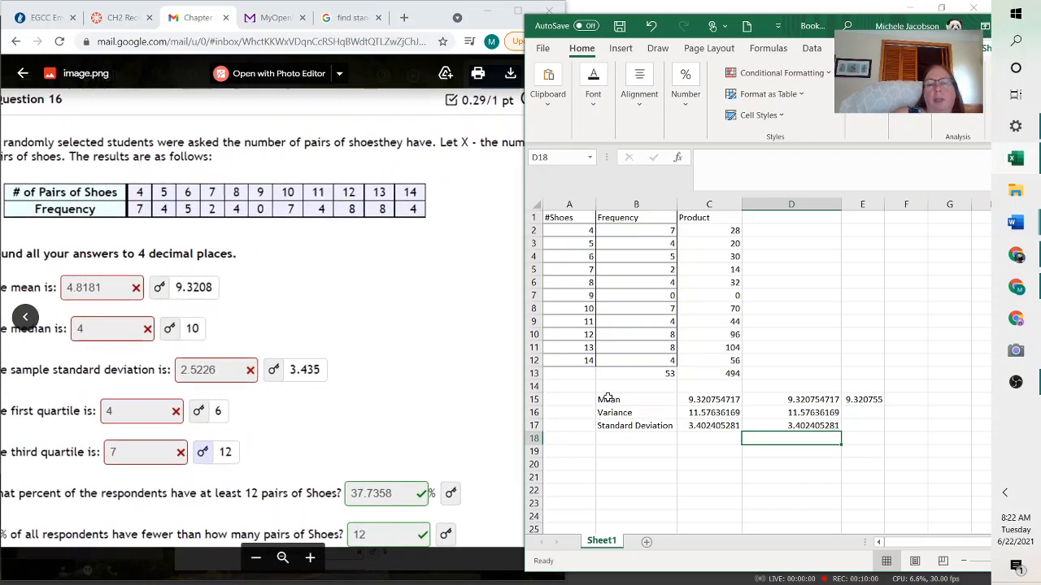
pyautogui.click(635, 440)
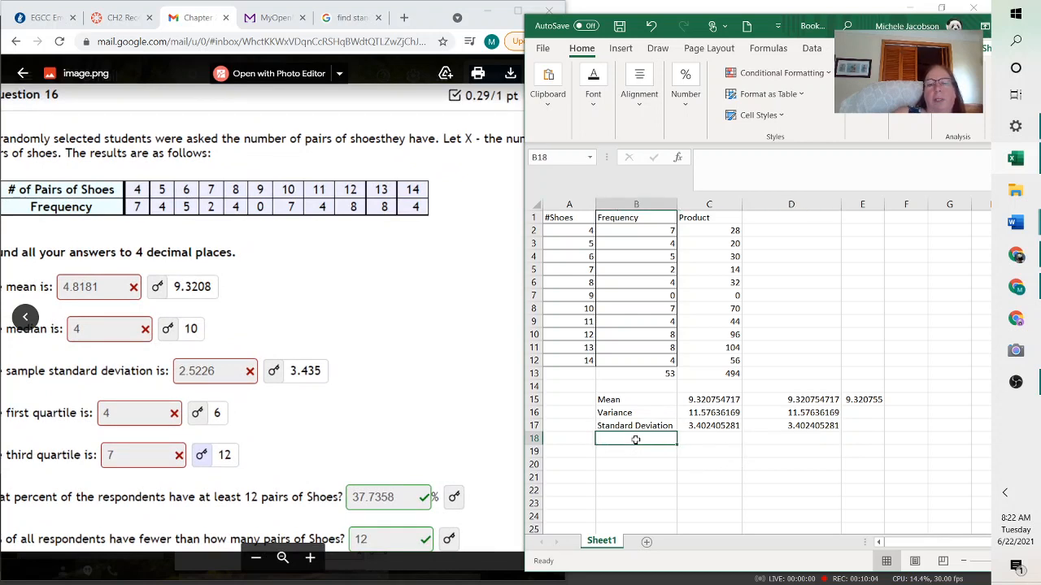
pyautogui.click(726, 425)
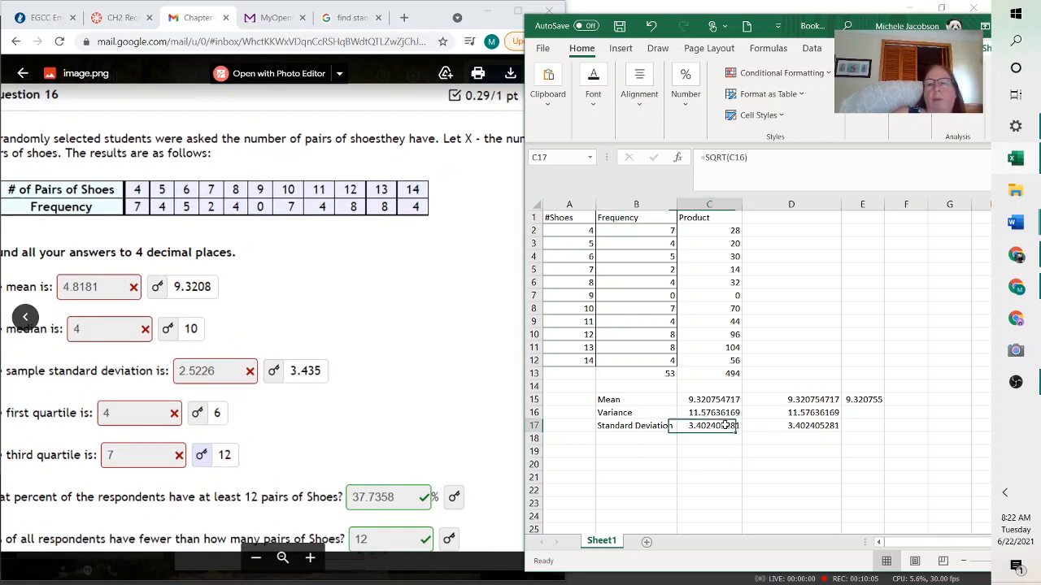
pyautogui.click(646, 447)
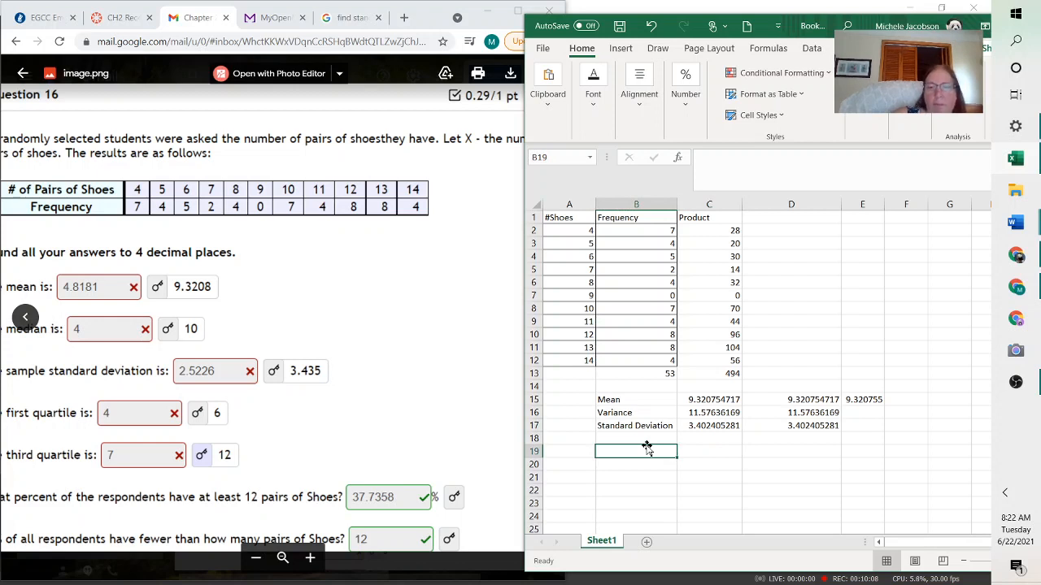
pyautogui.press('Up')
pyautogui.press('Up')
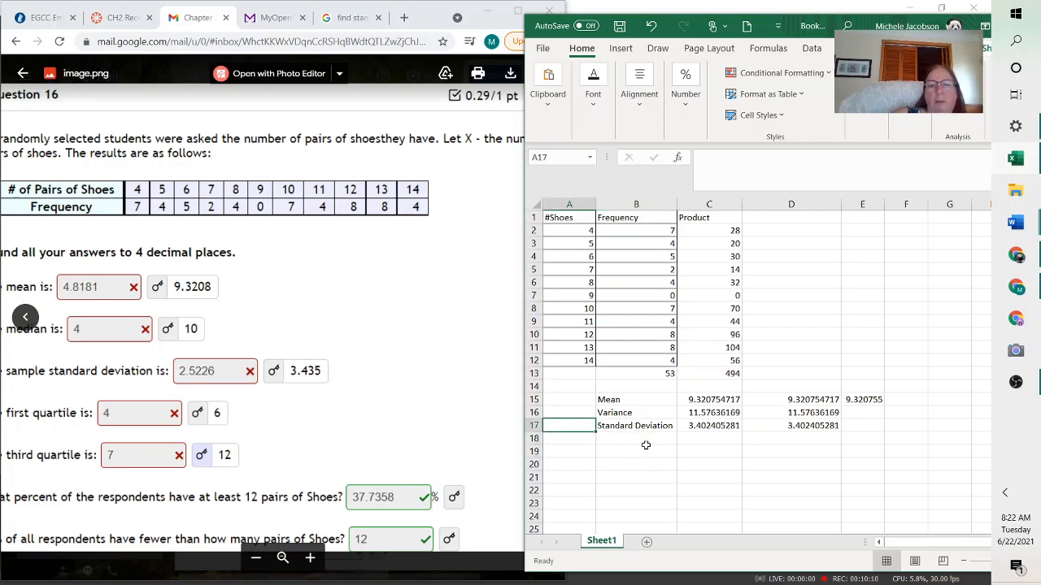
pyautogui.write('Popul')
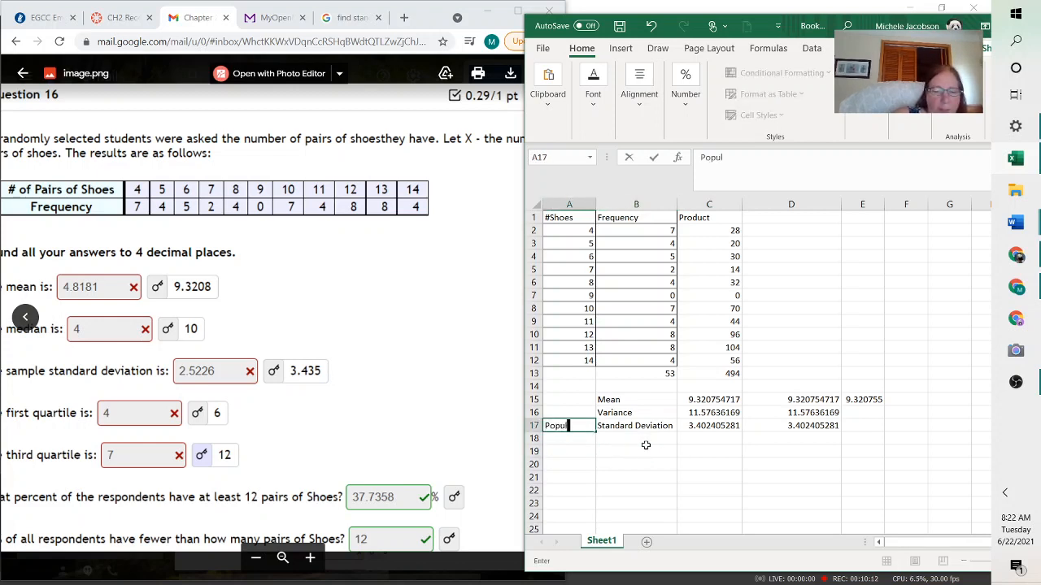
pyautogui.write('ation')
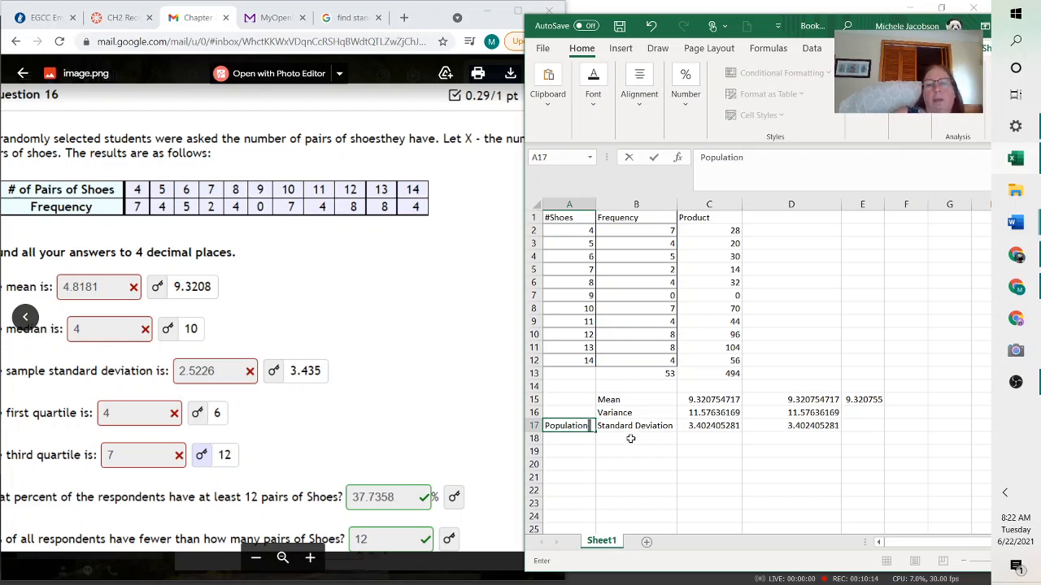
pyautogui.click(629, 437)
# Add a new row labelled sample in A18 and Standard deviation in B18
pyautogui.click(588, 437)
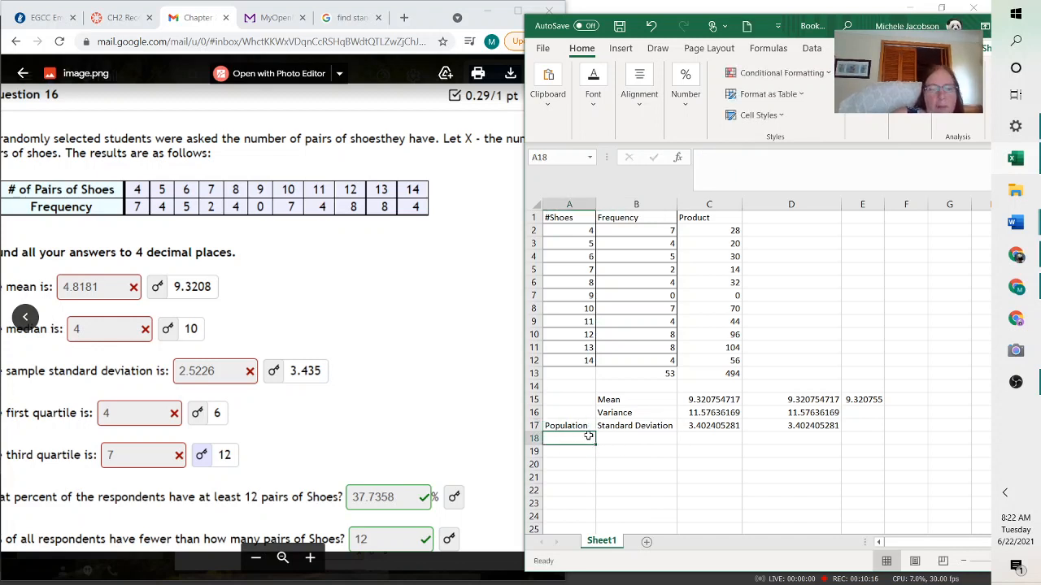
pyautogui.write('sample')
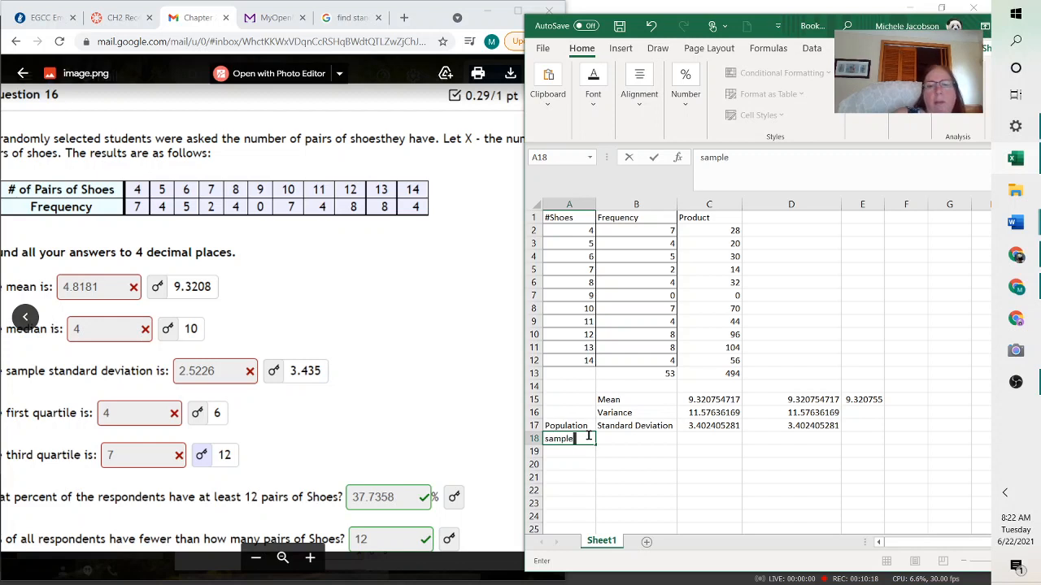
pyautogui.click(628, 438)
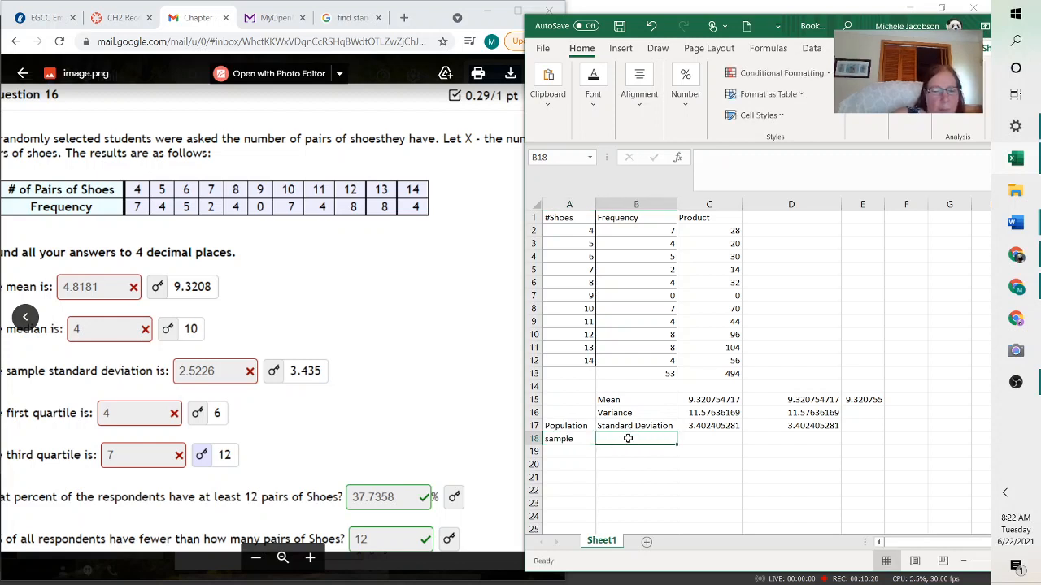
pyautogui.write('Stan')
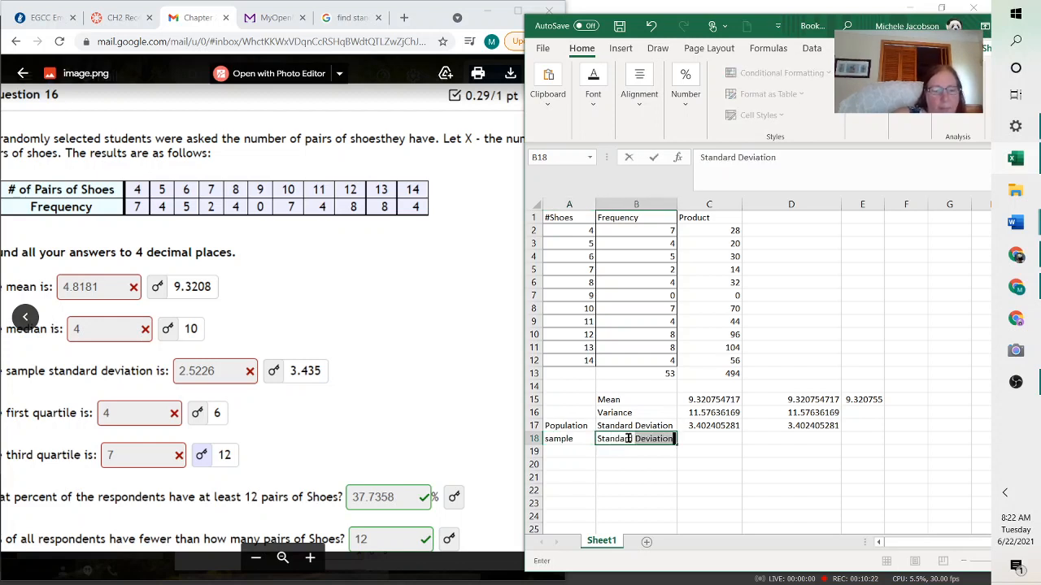
pyautogui.write('d')
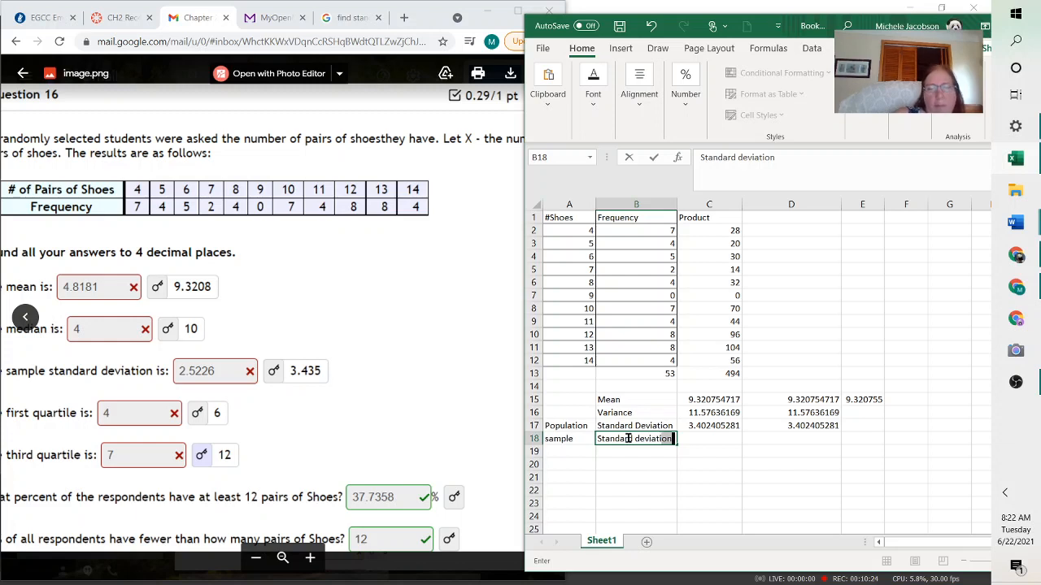
# Start a formula in C18, trying and removing references to C17 and then C16
pyautogui.click(692, 439)
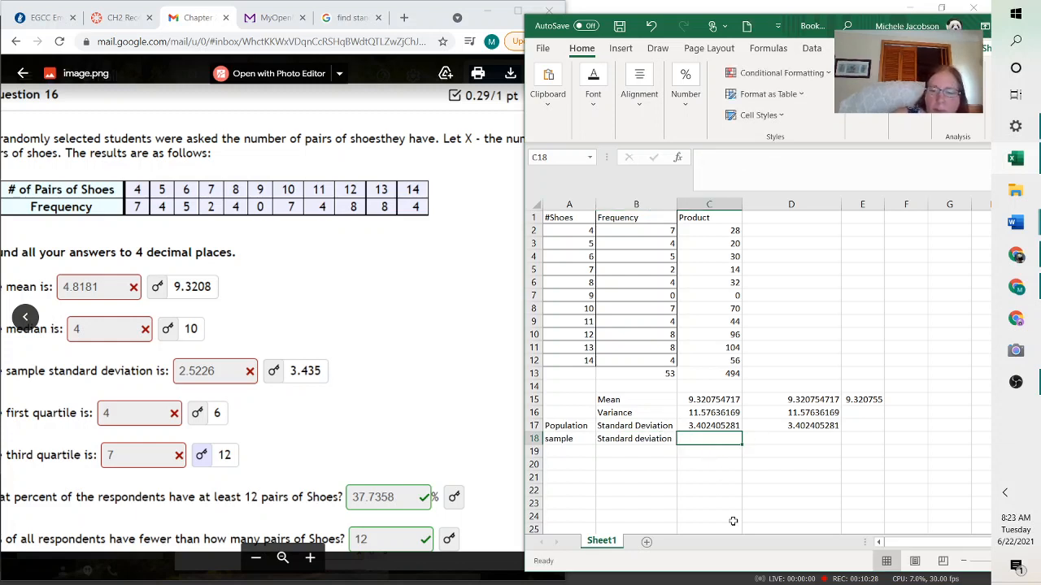
pyautogui.write('=')
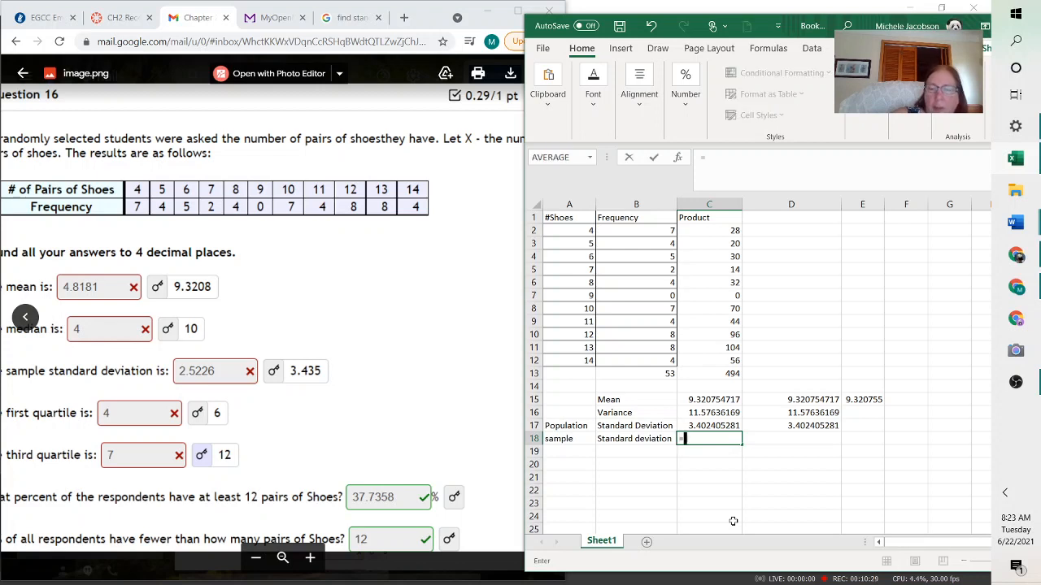
pyautogui.click(711, 425)
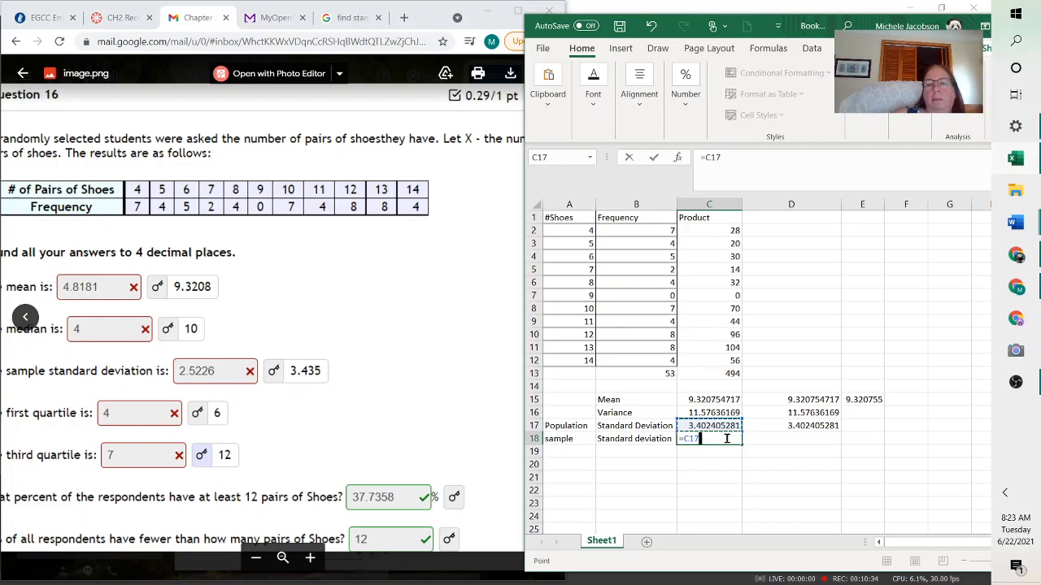
pyautogui.press('BackSpace')
pyautogui.press('BackSpace')
pyautogui.press('BackSpace')
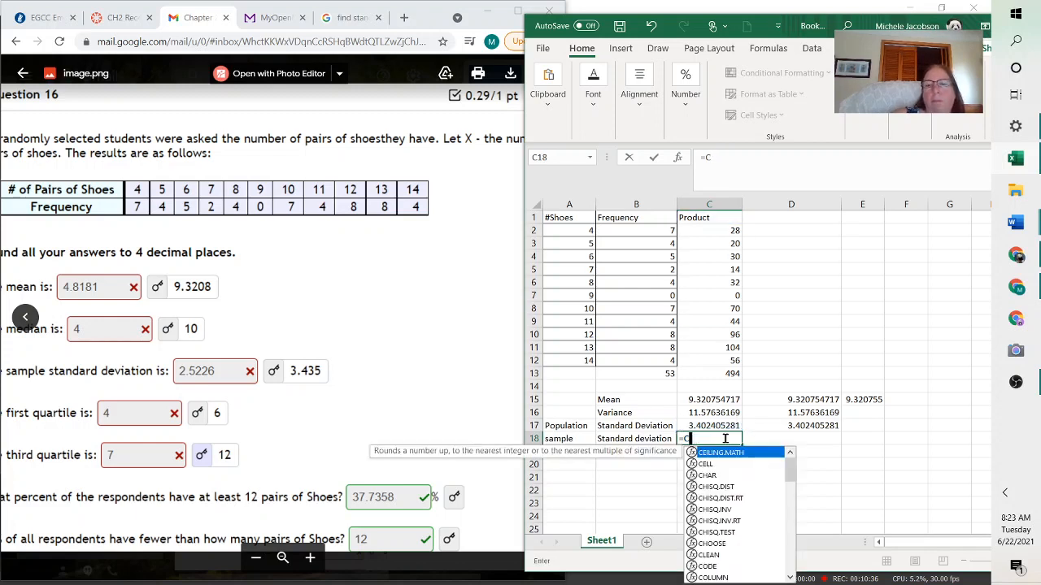
pyautogui.click(723, 412)
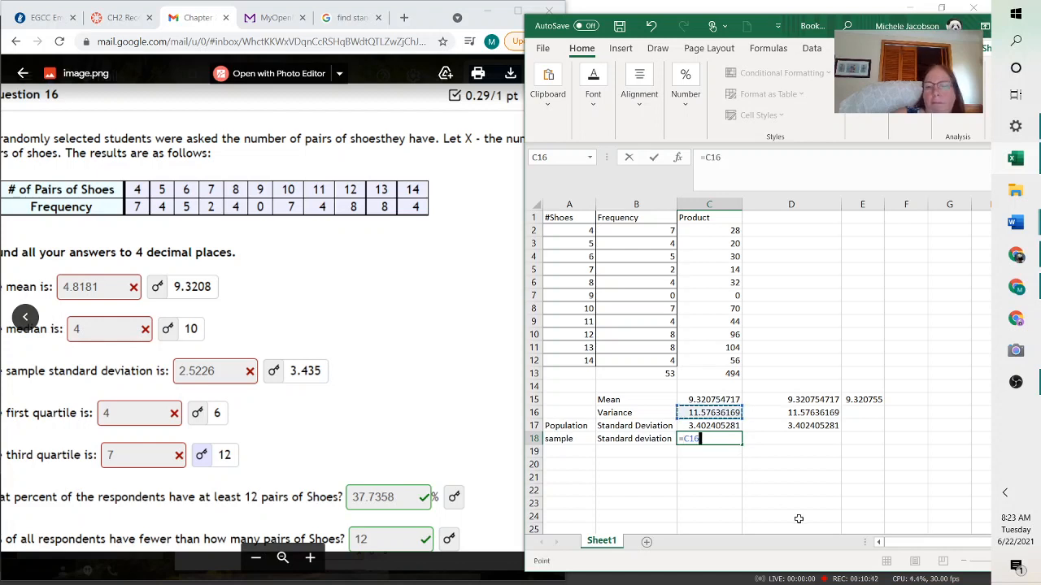
pyautogui.press('BackSpace')
pyautogui.press('BackSpace')
pyautogui.press('BackSpace')
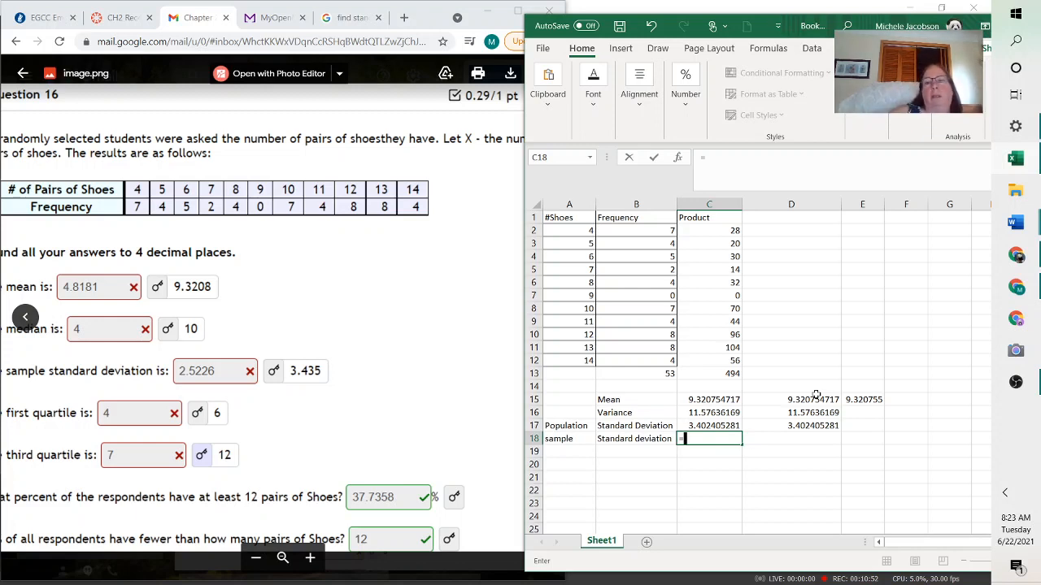
# Begin a sample standard deviation formula in C18 with =SUMPRODUCT((A2:A12
pyautogui.click(725, 160)
pyautogui.write('sump')
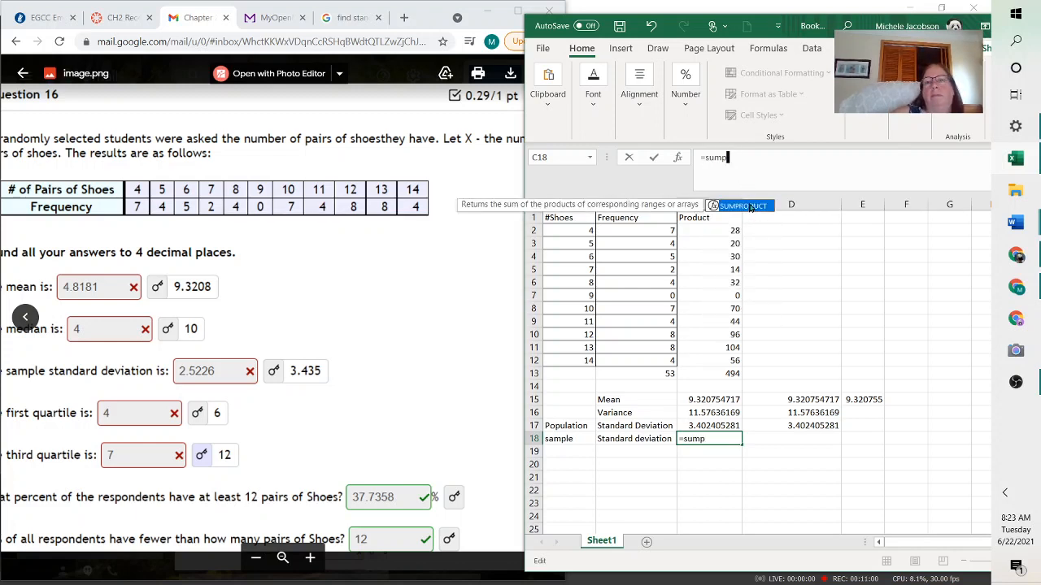
pyautogui.doubleClick(743, 205)
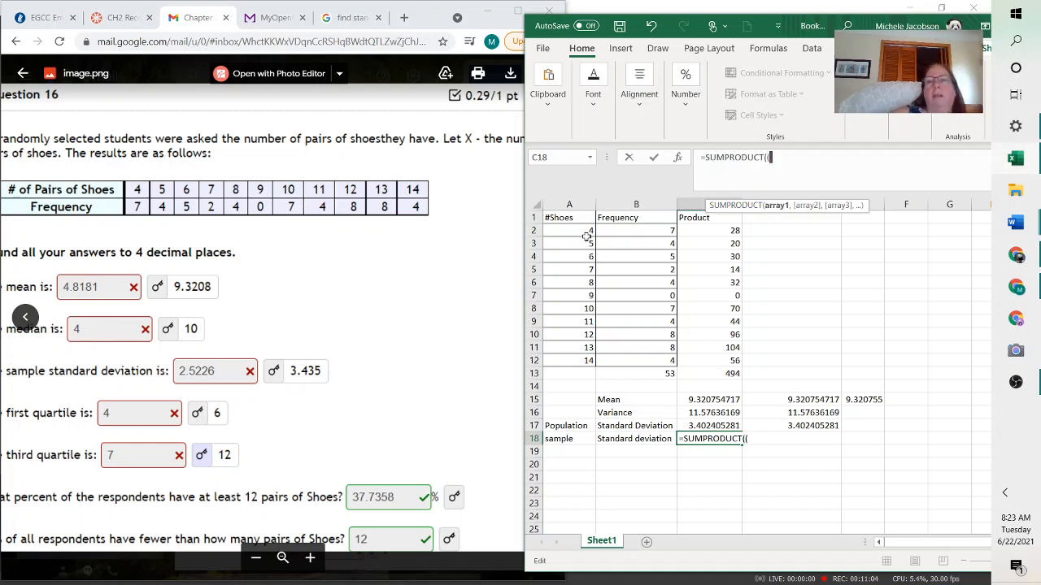
pyautogui.write('(')
pyautogui.moveTo(585, 231); pyautogui.dragTo(588, 360)
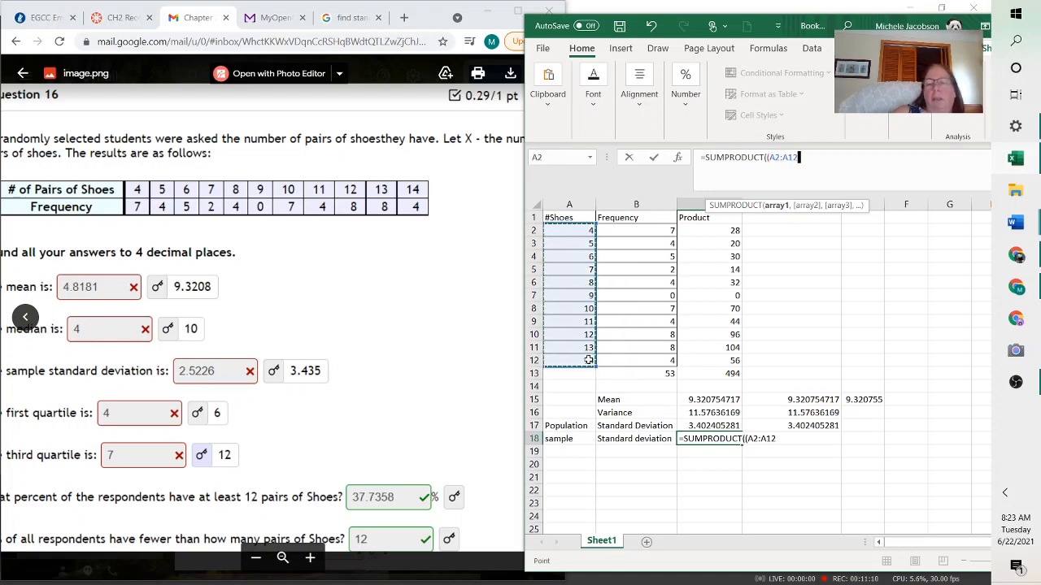
# Complete the SUMPRODUCT arguments as (A2:A12-C15)^2 and B2:B12 for frequency-weighted squared deviations
pyautogui.write('-')
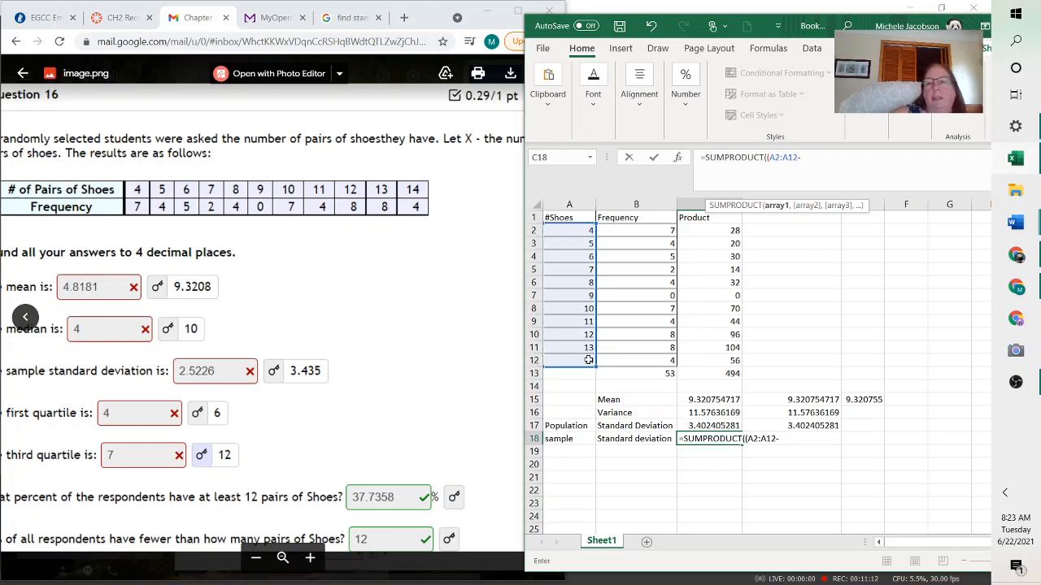
pyautogui.click(717, 400)
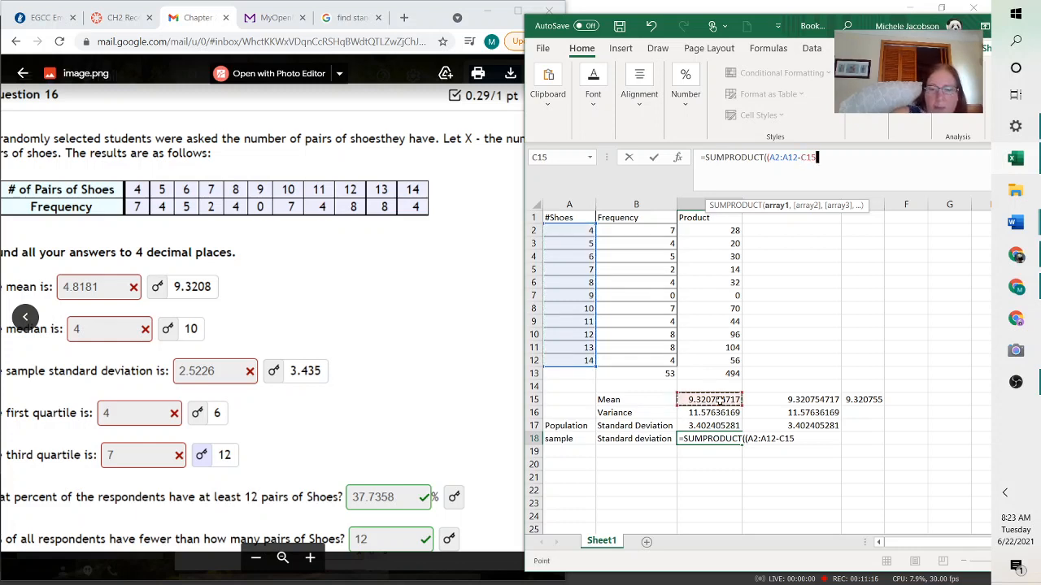
pyautogui.write(')')
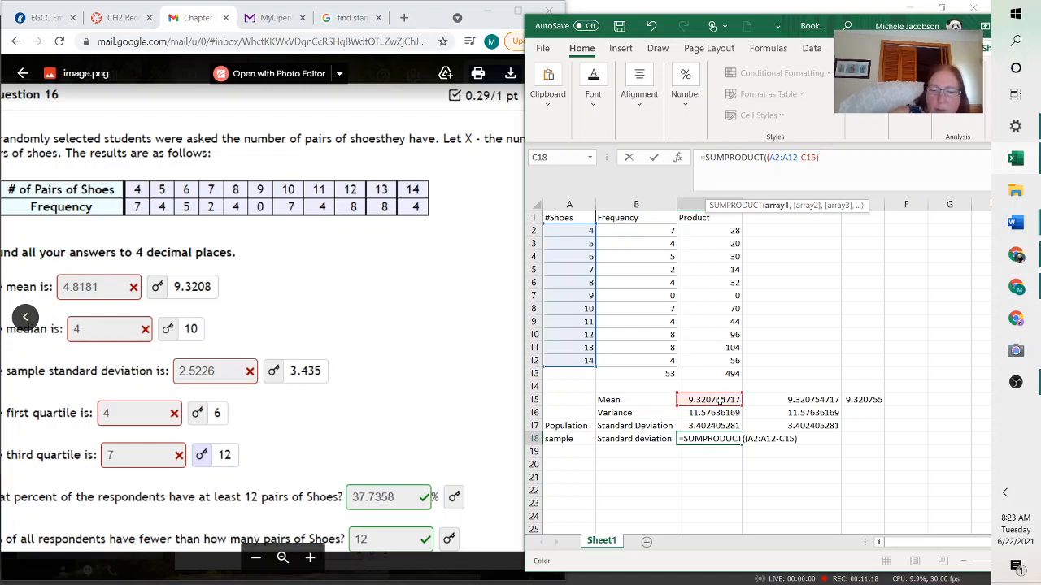
pyautogui.write('^2')
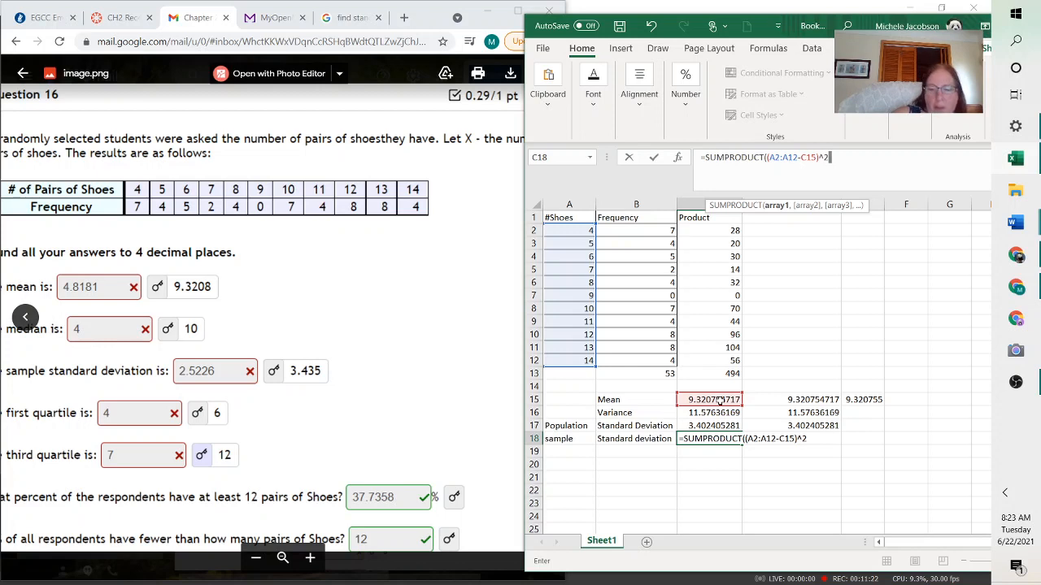
pyautogui.write(',')
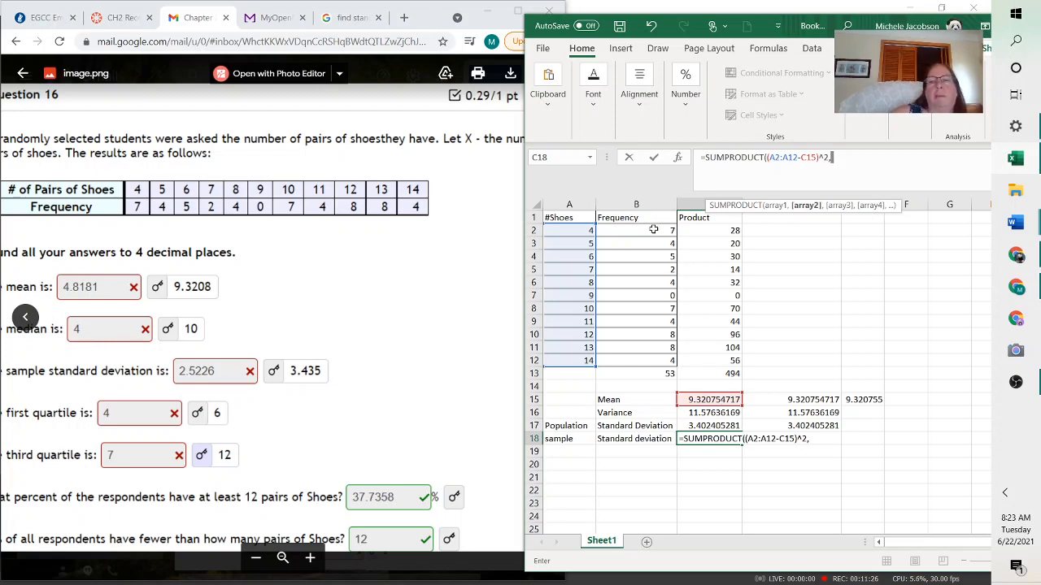
pyautogui.moveTo(653, 230); pyautogui.dragTo(655, 360)
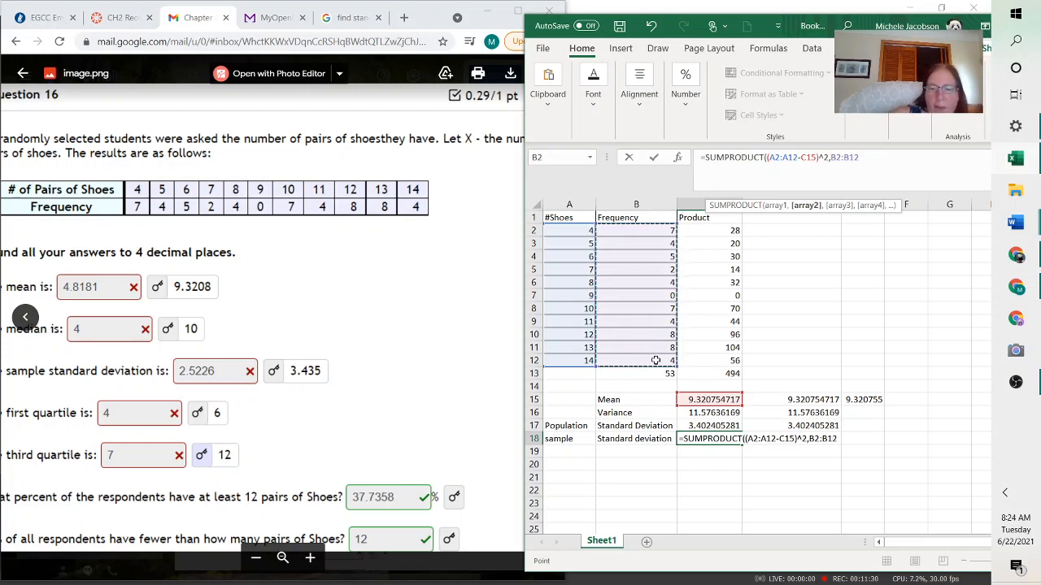
# Close the SUMPRODUCT formula in C18, divide it by 52 and enter it
pyautogui.write(')/52')
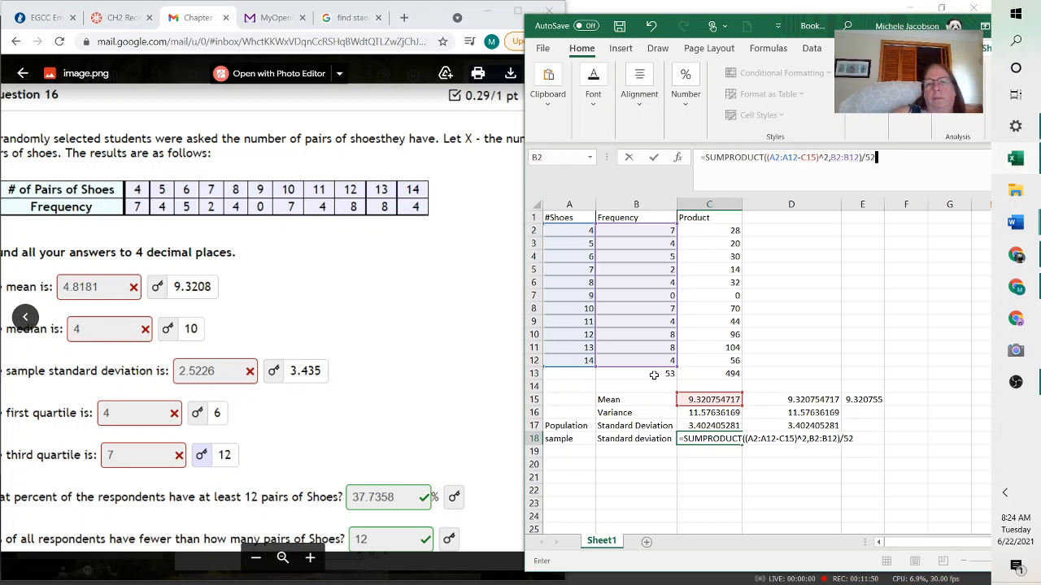
pyautogui.press('Return')
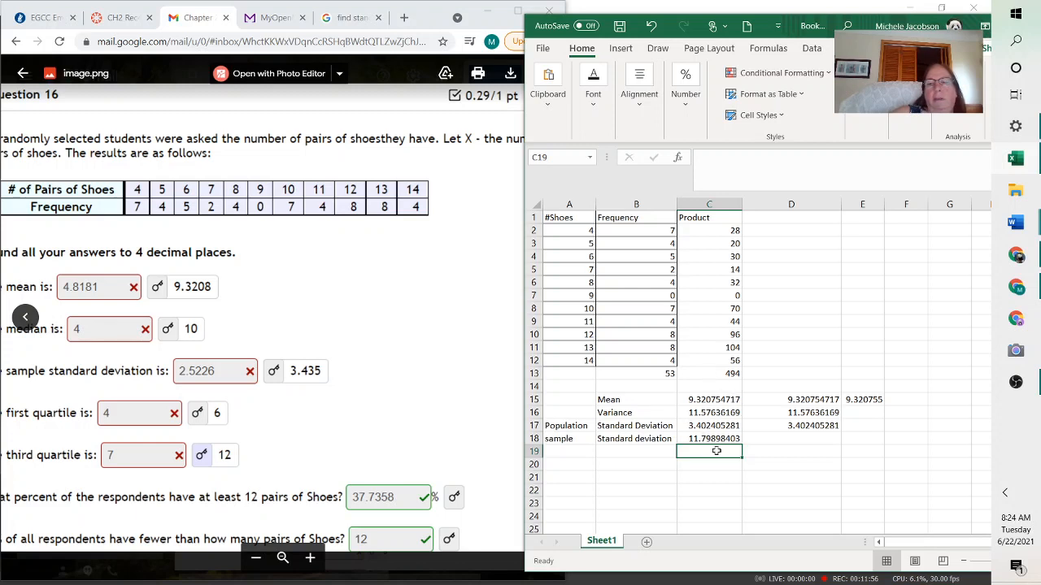
# Relabel B18 as Variance, correcting the first misspelled entry
pyautogui.click(656, 439)
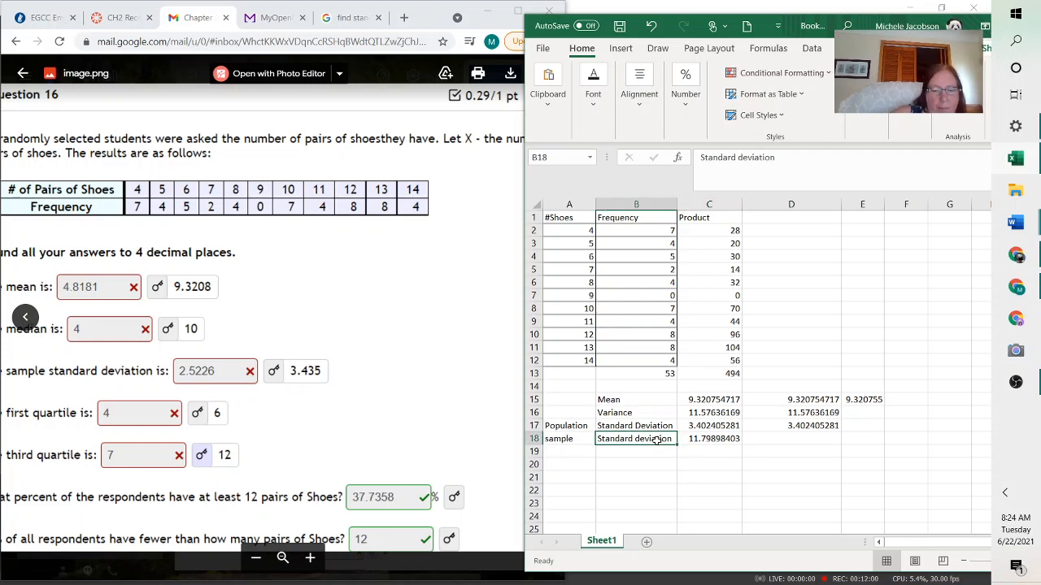
pyautogui.write('Varience')
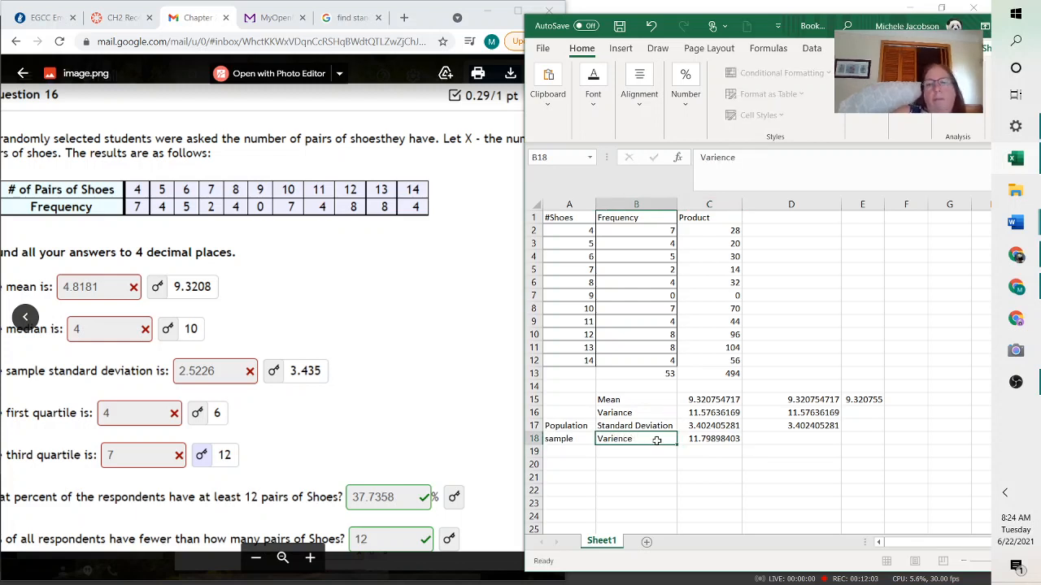
pyautogui.press('Return')
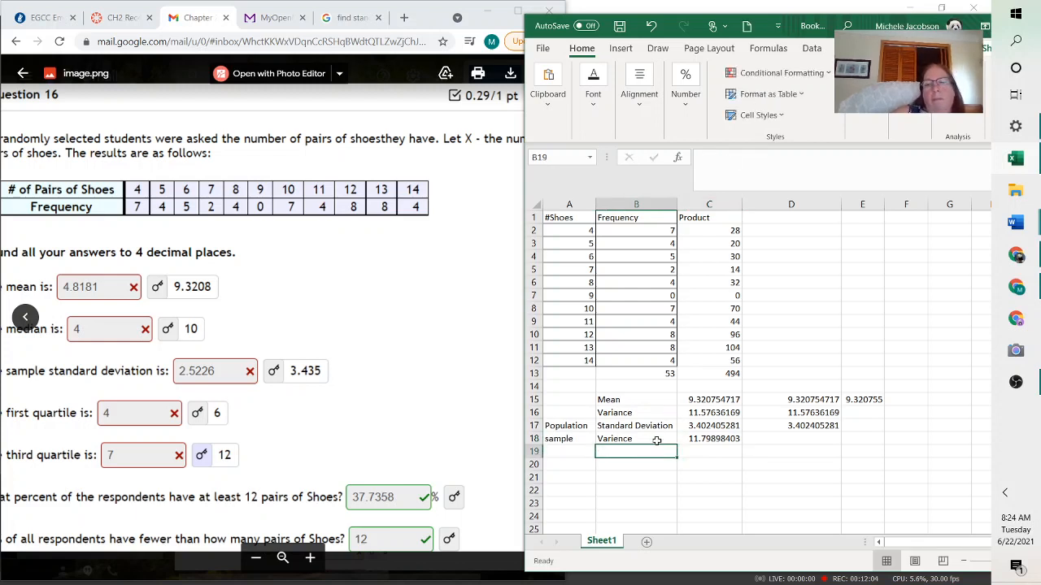
pyautogui.click(640, 438)
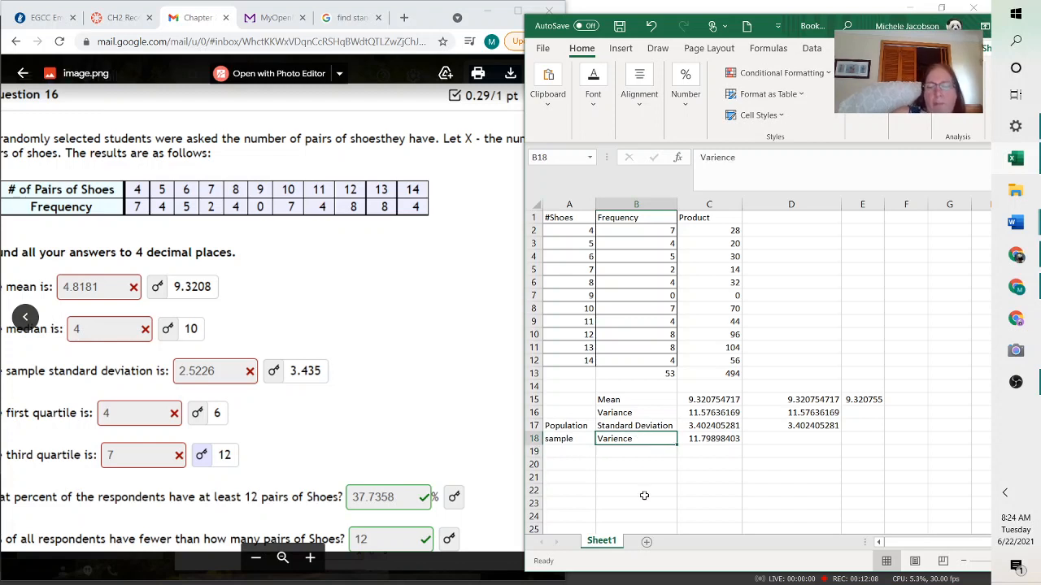
pyautogui.write('Va')
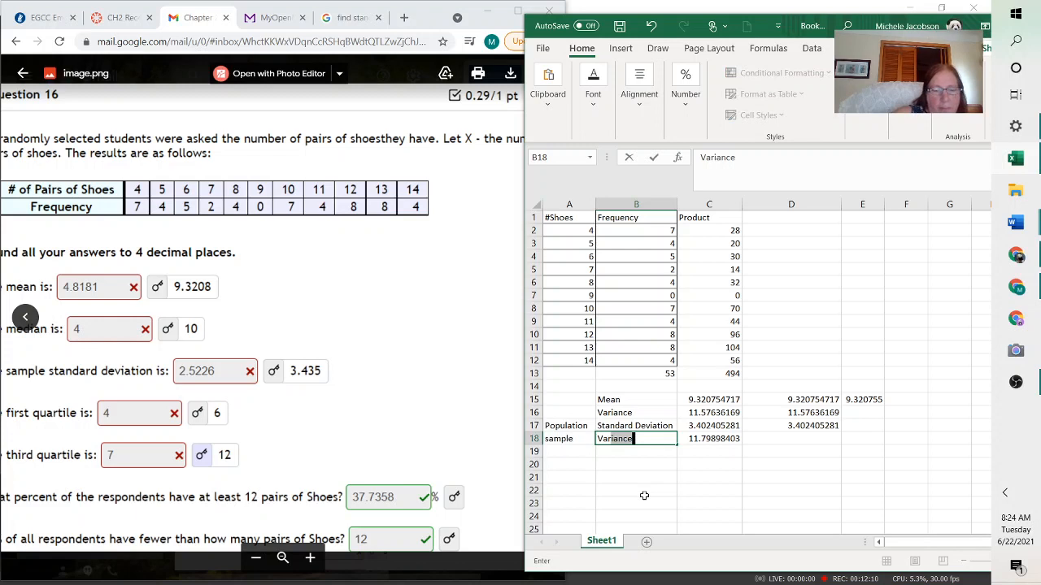
pyautogui.write('riance')
pyautogui.press('Return')
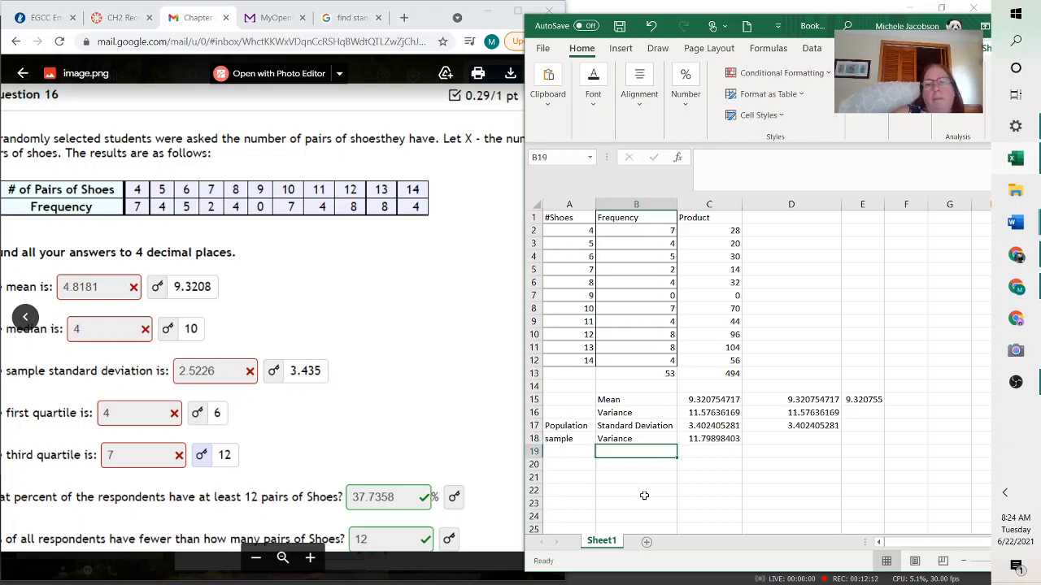
# Label row 19 with Stadard deviation in B19 and Sample in A19
pyautogui.write('St')
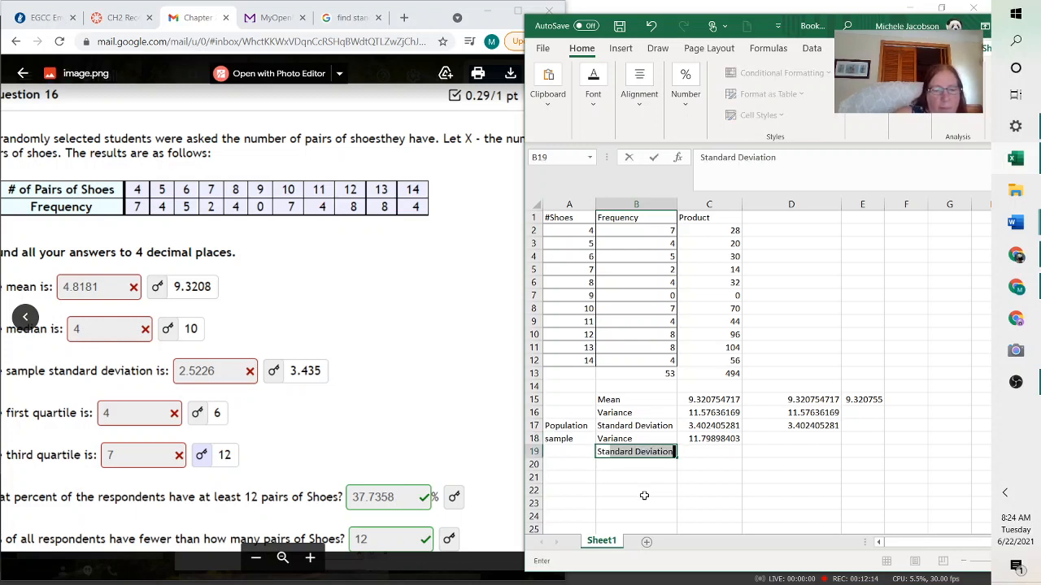
pyautogui.write('adr')
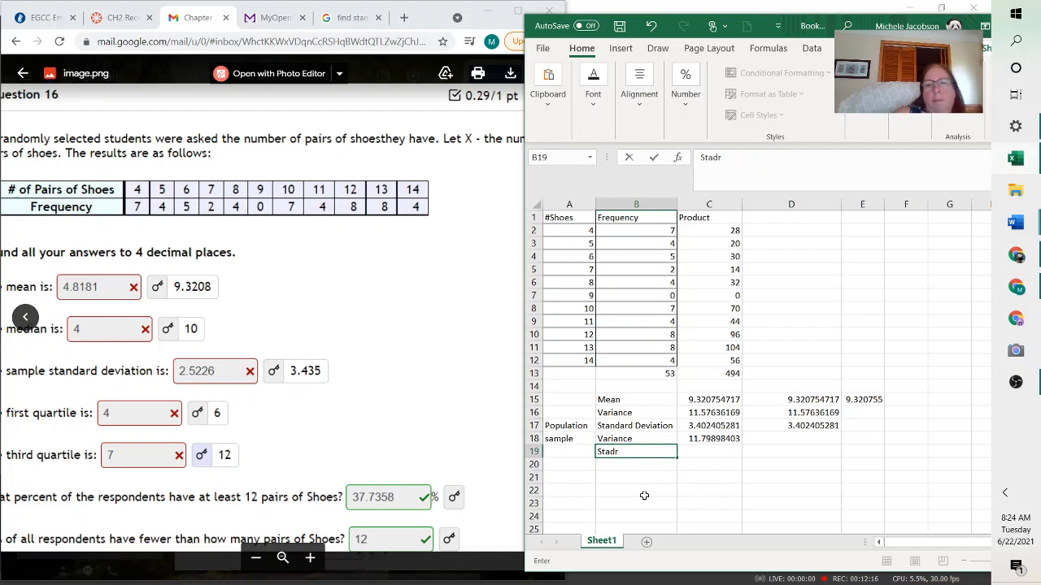
pyautogui.press('BackSpace')
pyautogui.write('ard')
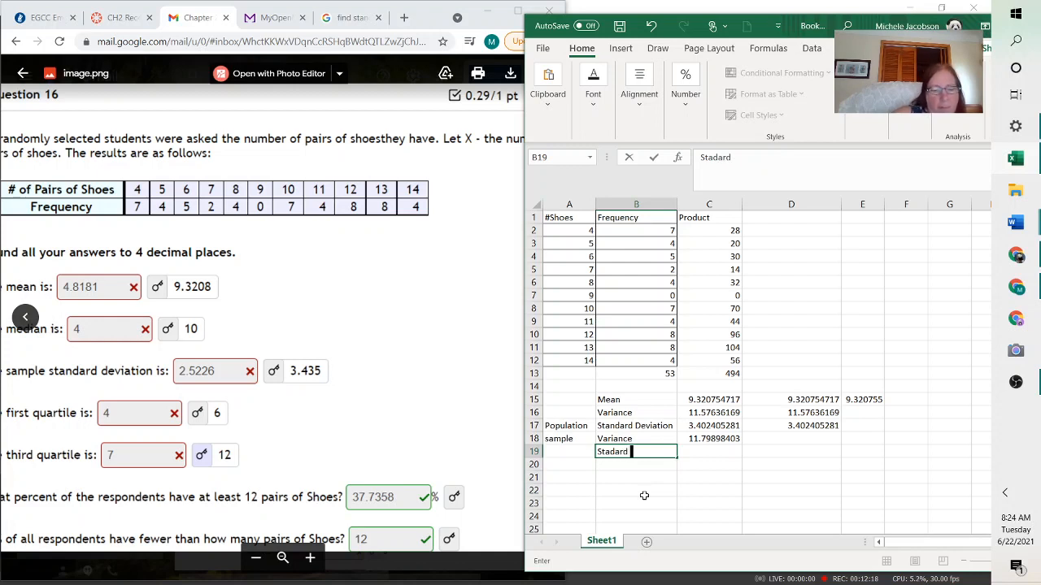
pyautogui.write(' deviation')
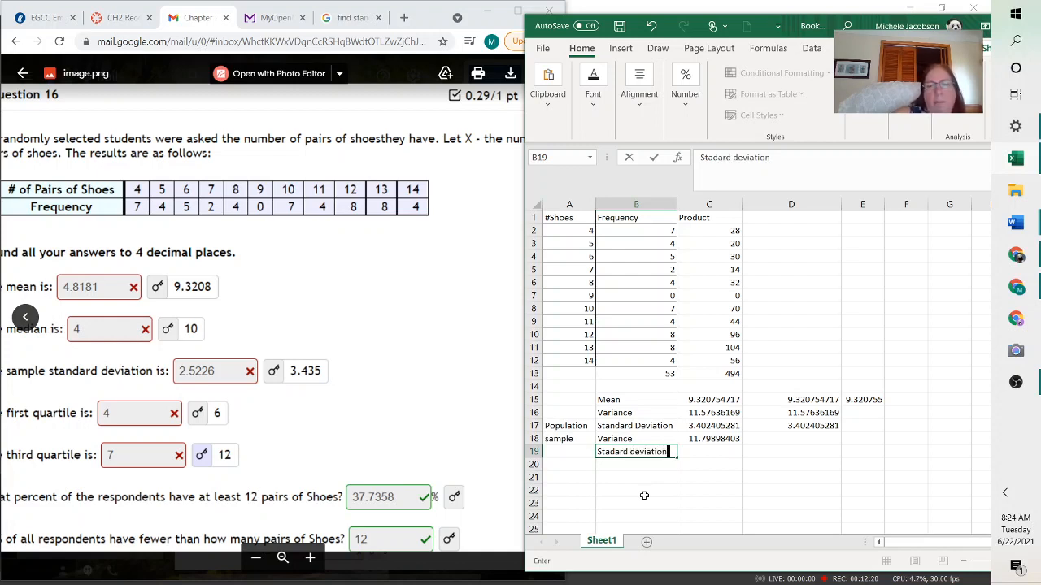
pyautogui.press('Left')
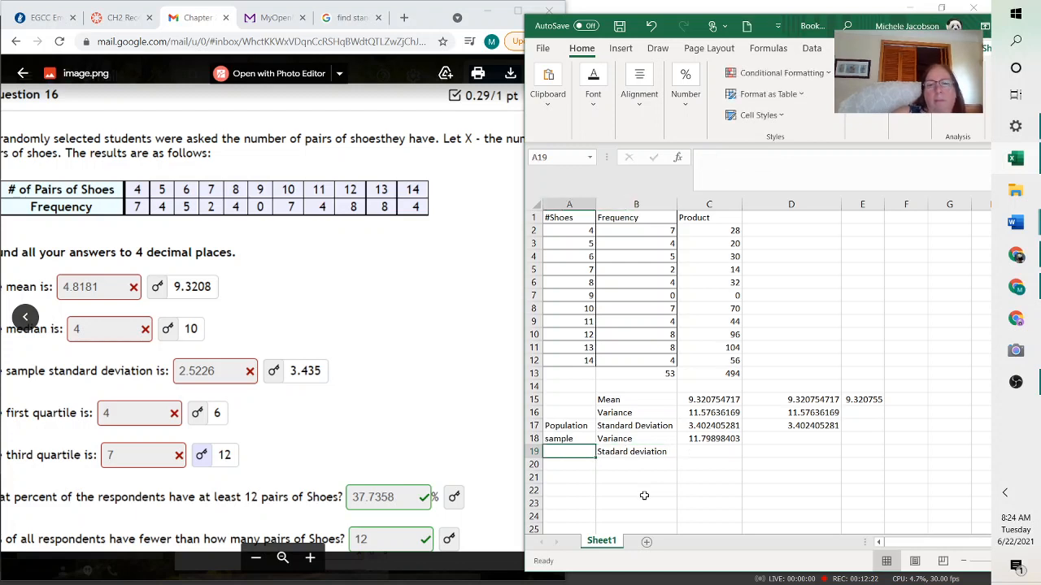
pyautogui.write('Sample')
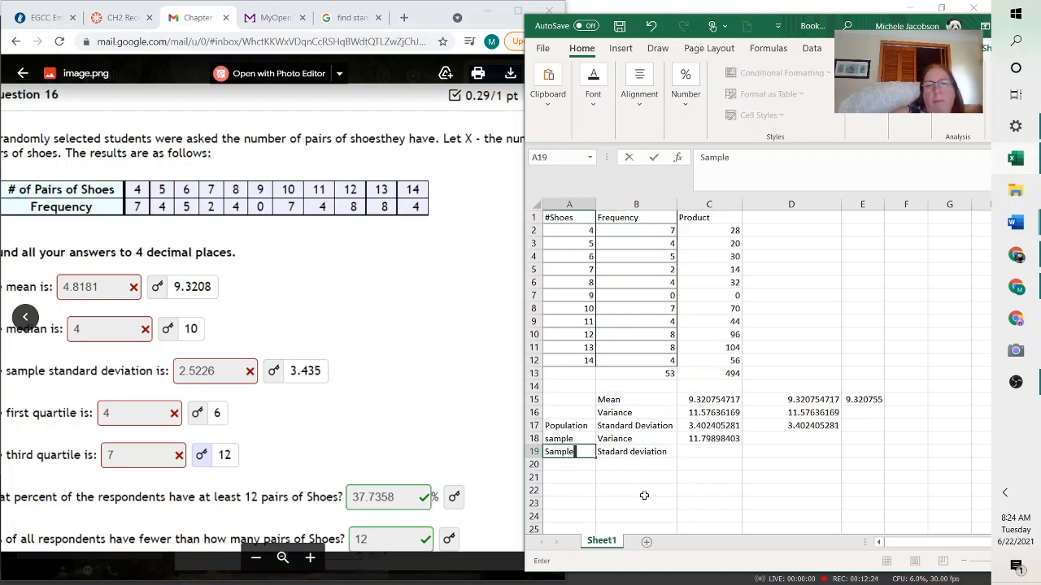
pyautogui.click(706, 453)
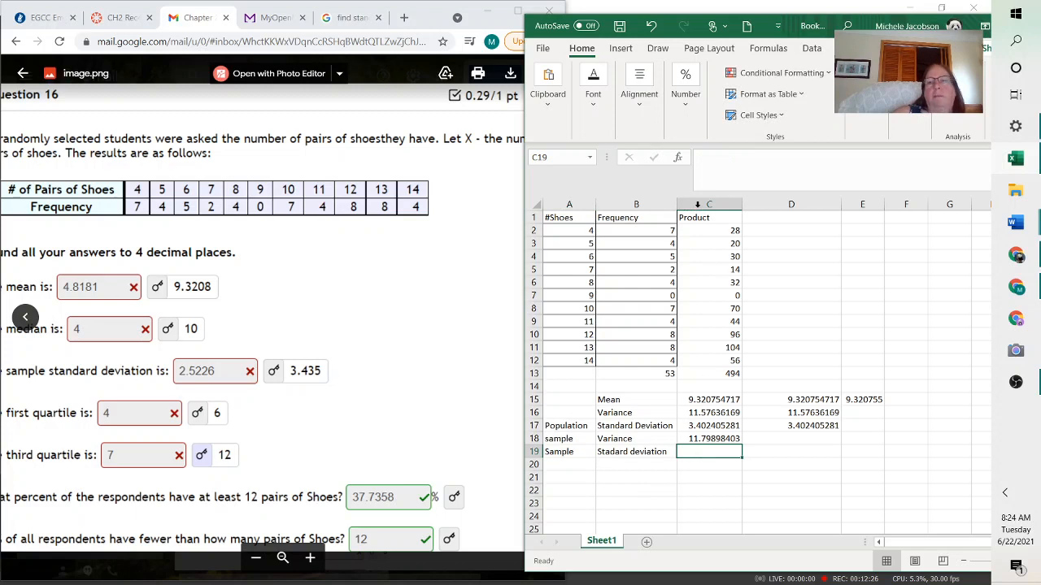
# Enter =SQRT(C18) in C19 for the sample standard deviation
pyautogui.click(703, 159)
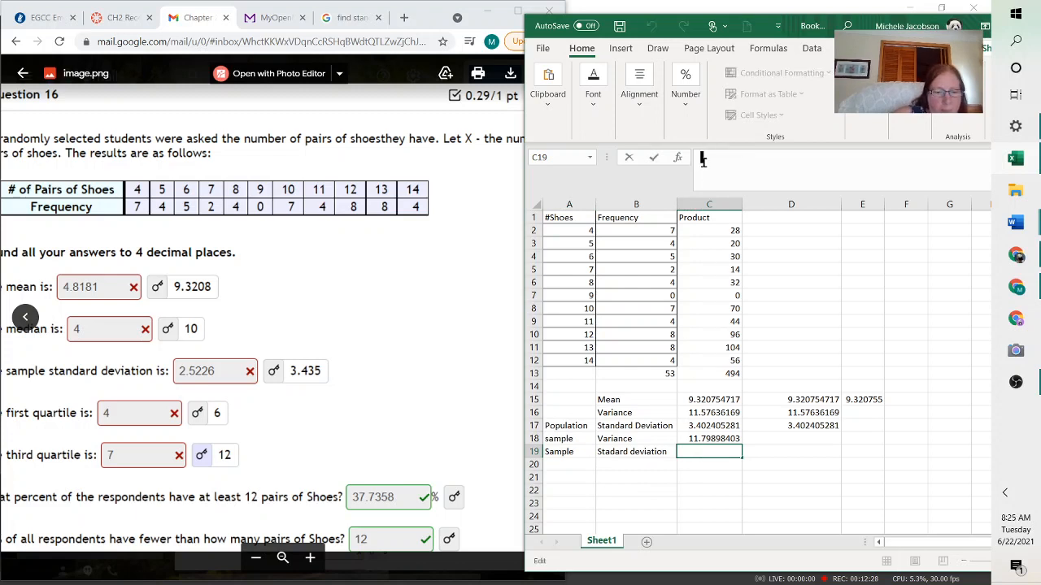
pyautogui.write('sq')
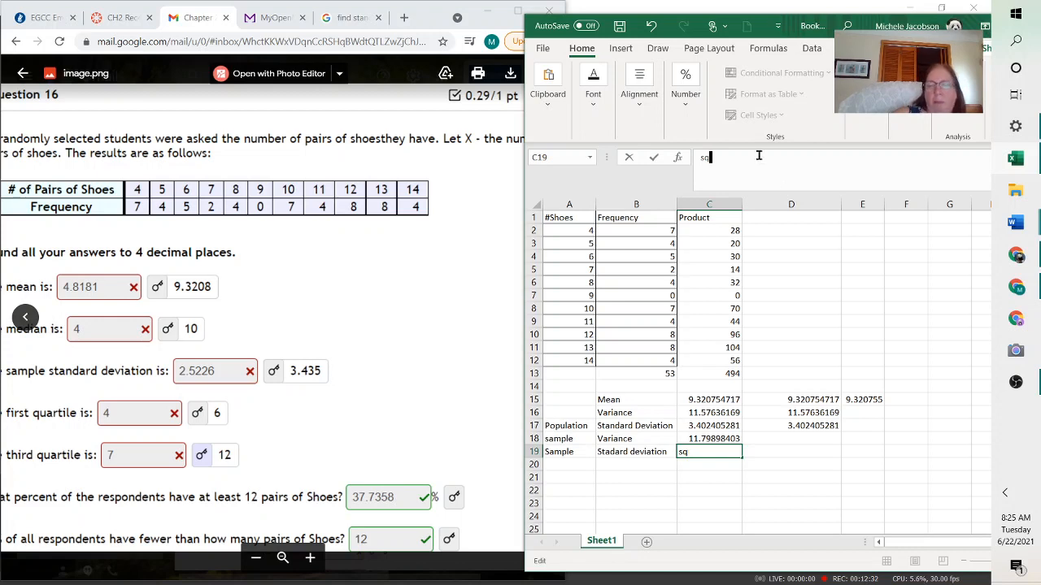
pyautogui.press('BackSpace')
pyautogui.press('BackSpace')
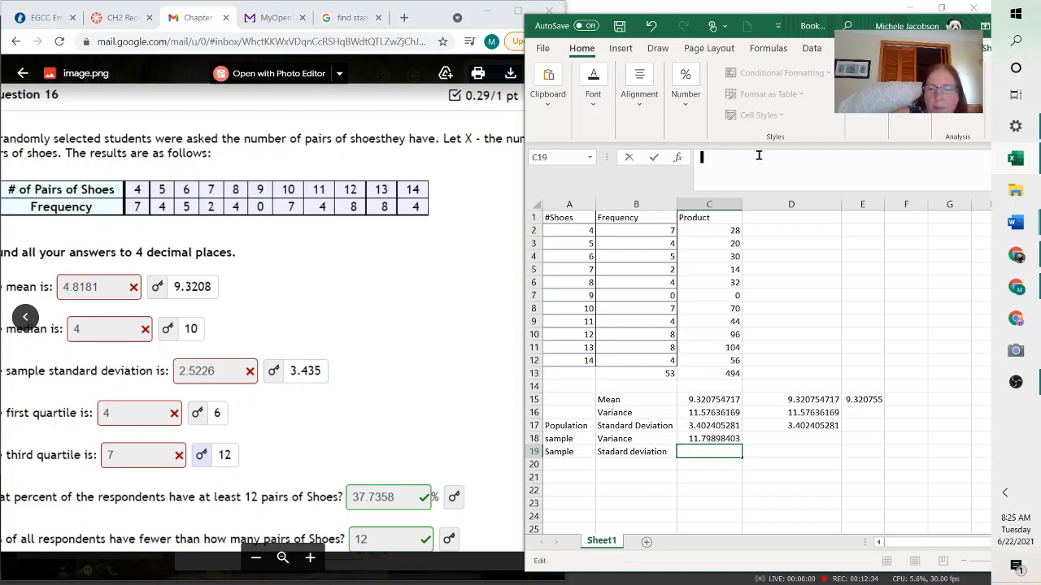
pyautogui.write('=sqrt')
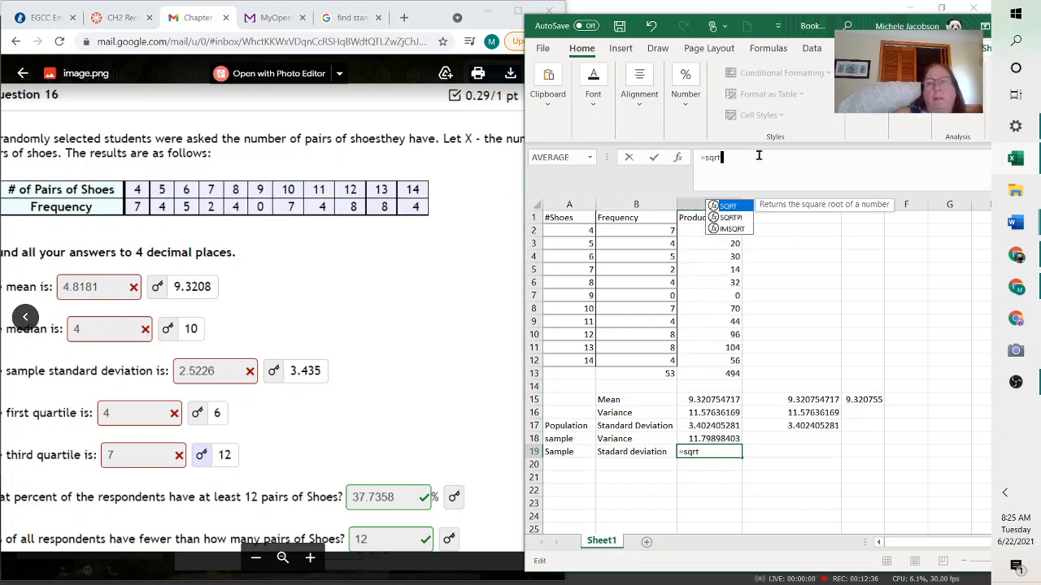
pyautogui.doubleClick(732, 207)
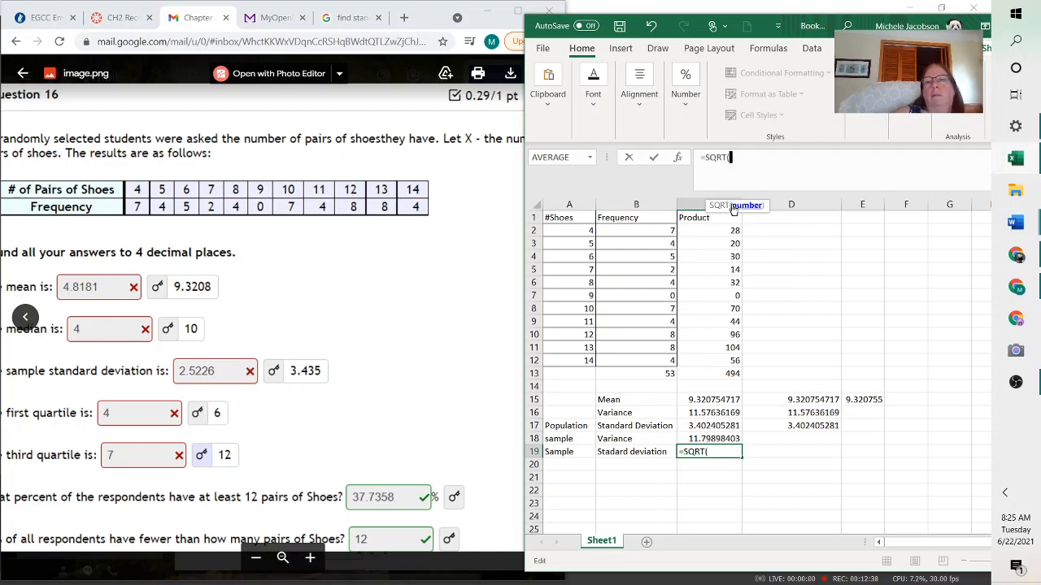
pyautogui.click(713, 439)
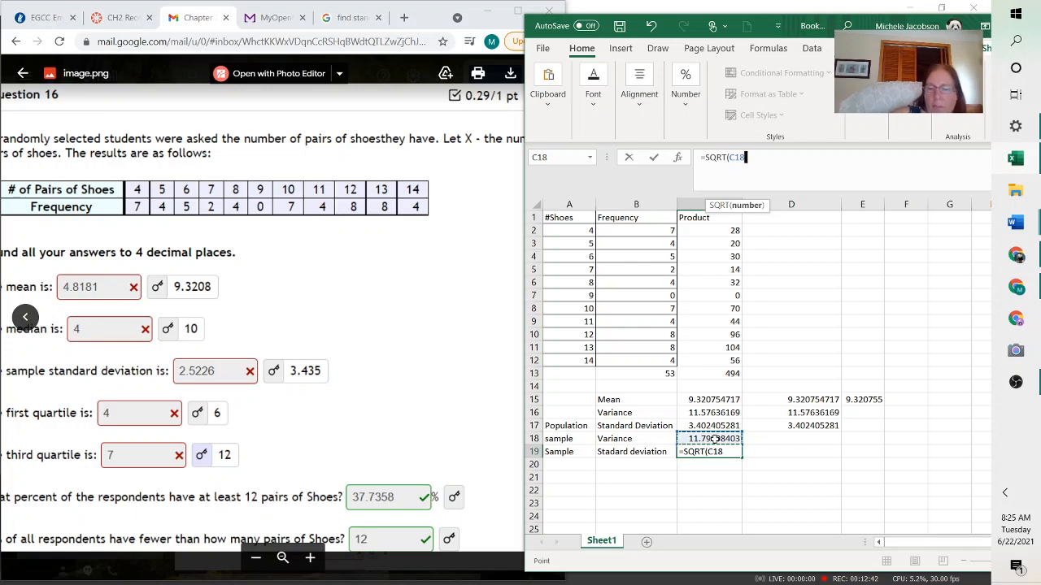
pyautogui.write(')')
pyautogui.press('Return')
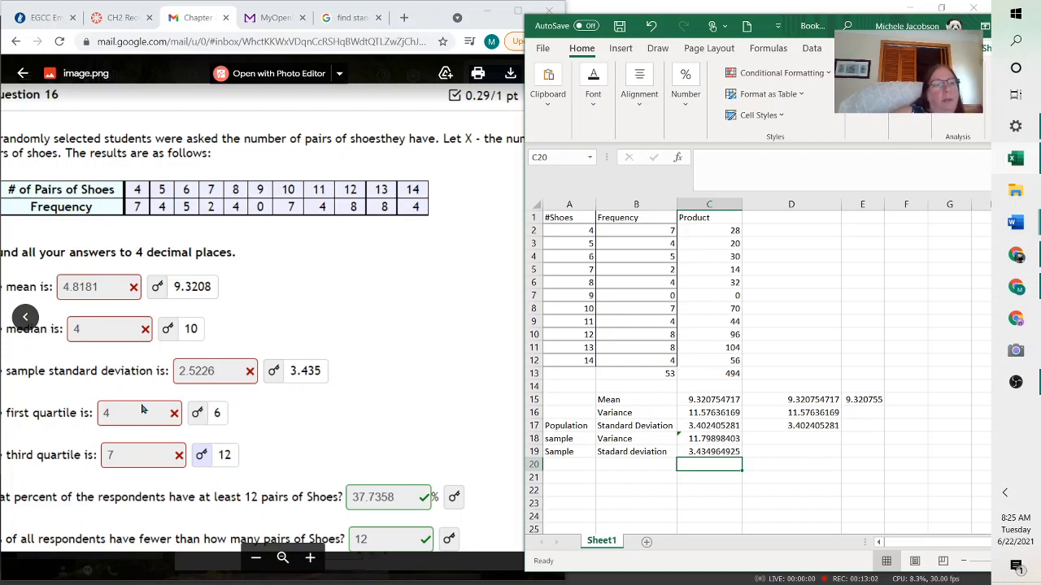
# Compare with the question and note 53-1 in B21
pyautogui.click(140, 447)
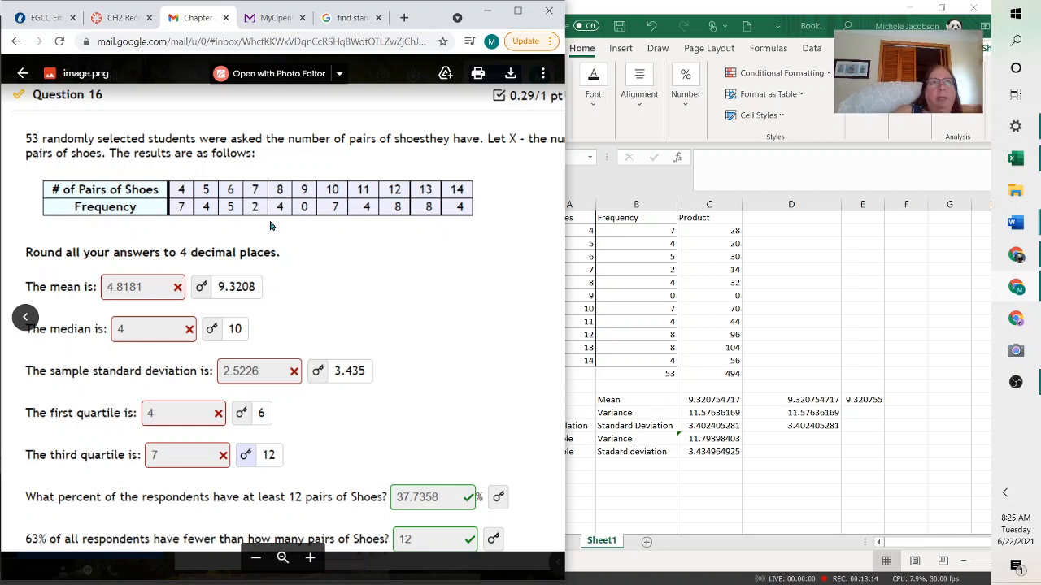
pyautogui.click(624, 459)
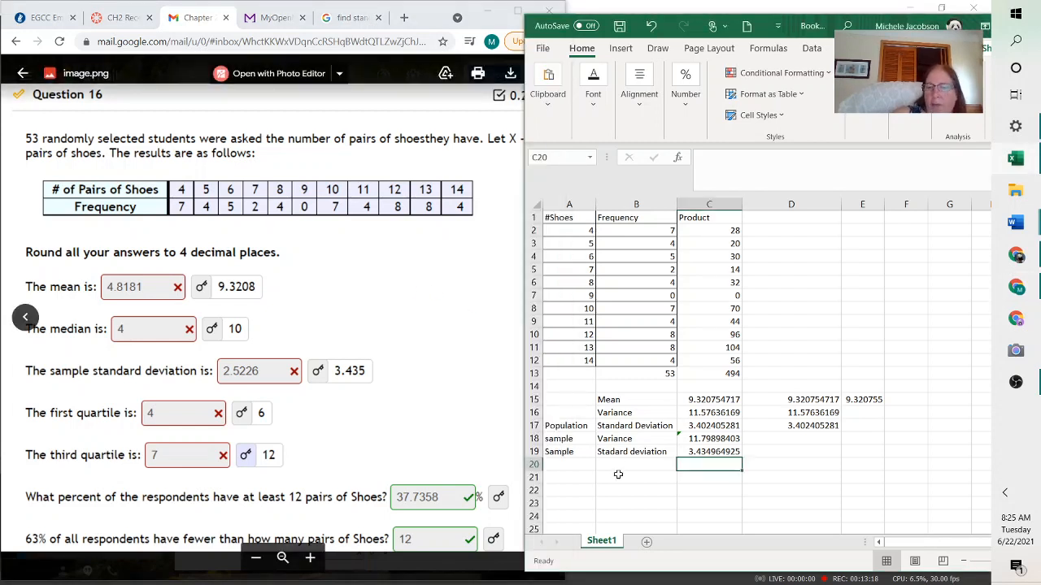
pyautogui.click(619, 480)
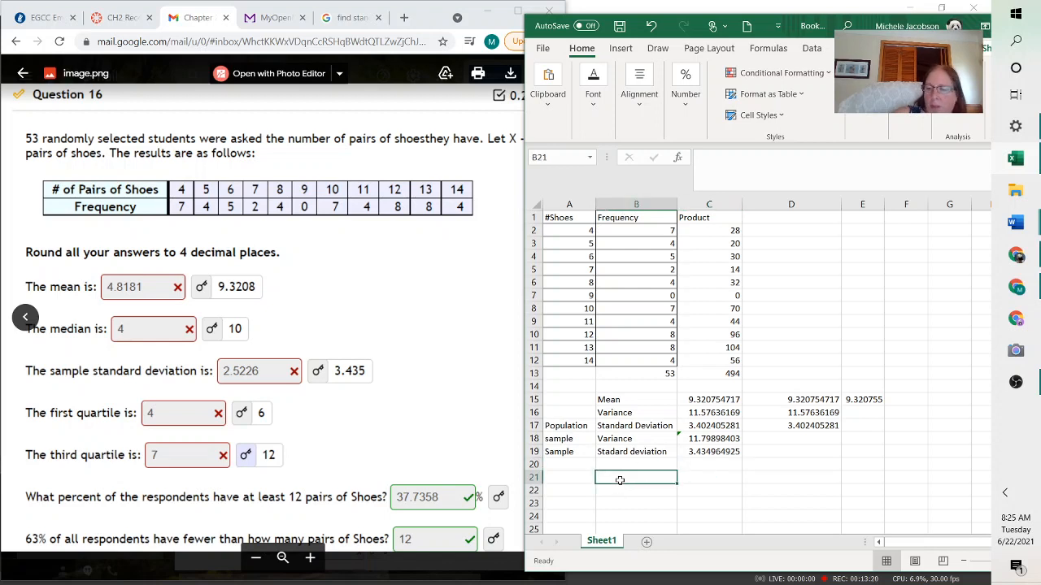
pyautogui.write('53-1')
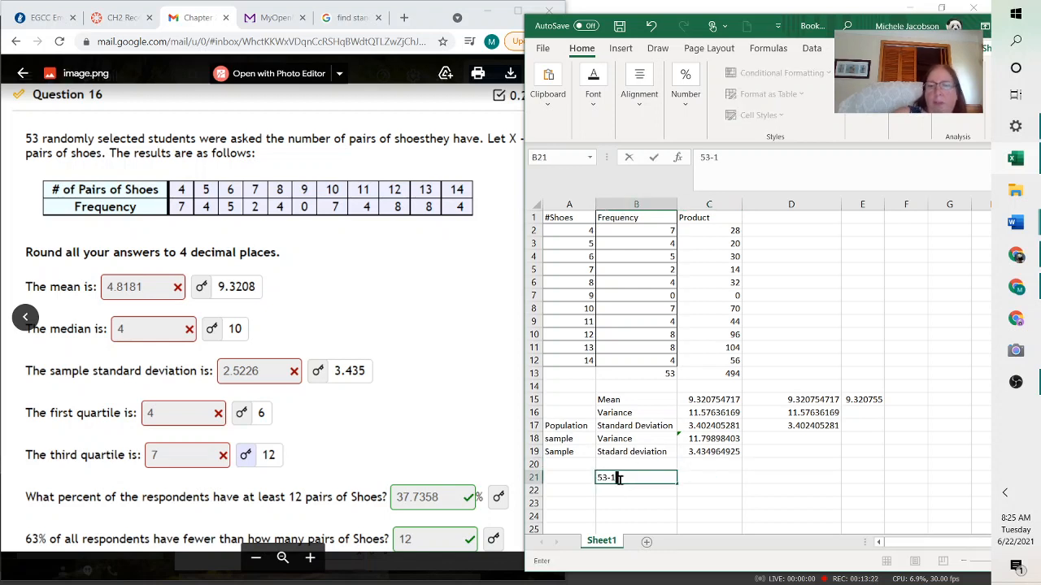
pyautogui.press('Return')
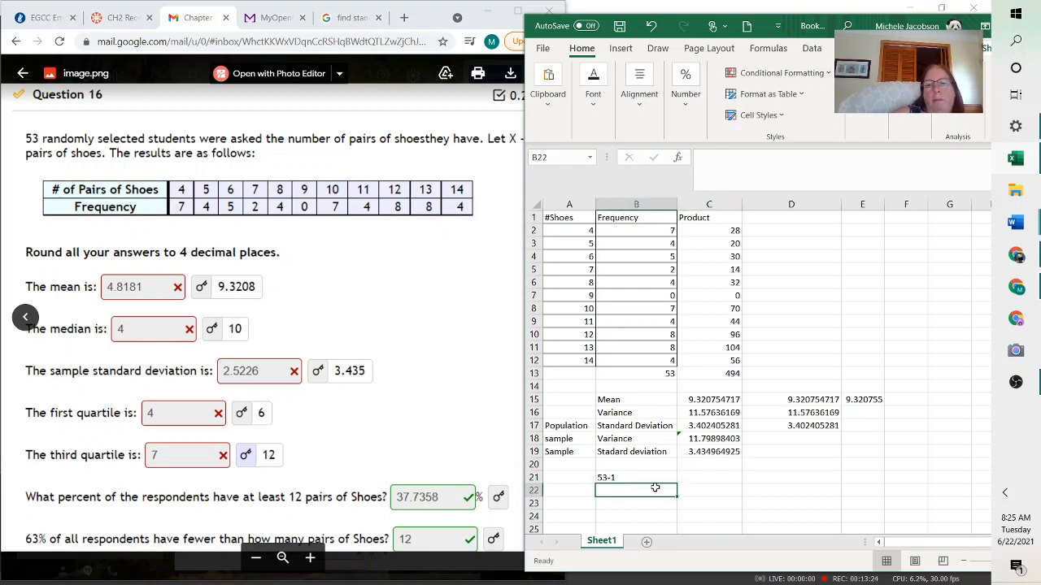
# Write 52/2 in C21 and 26 in D21 as scratch notes
pyautogui.press('Up')
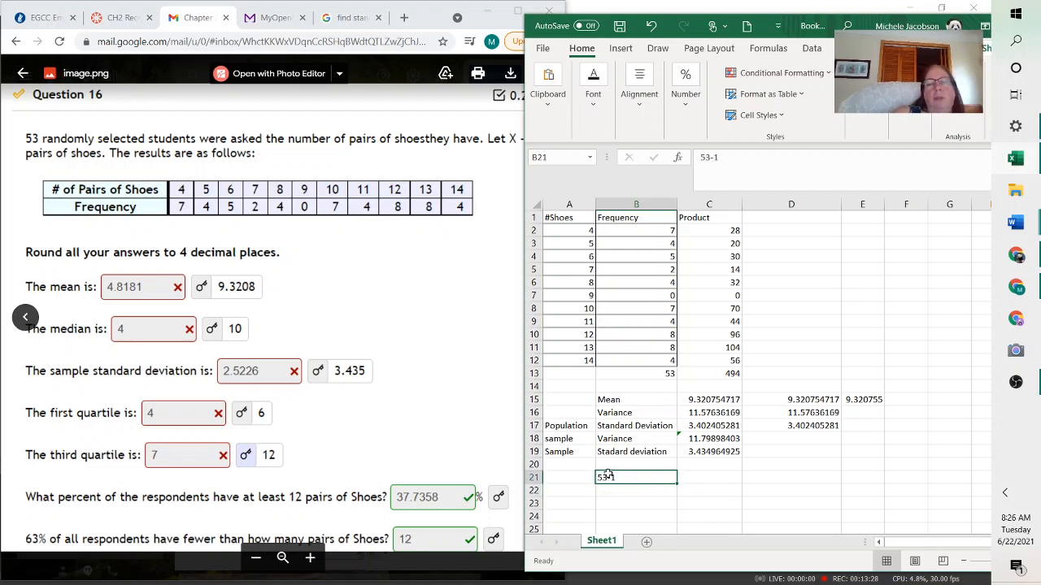
pyautogui.click(702, 476)
pyautogui.write('52')
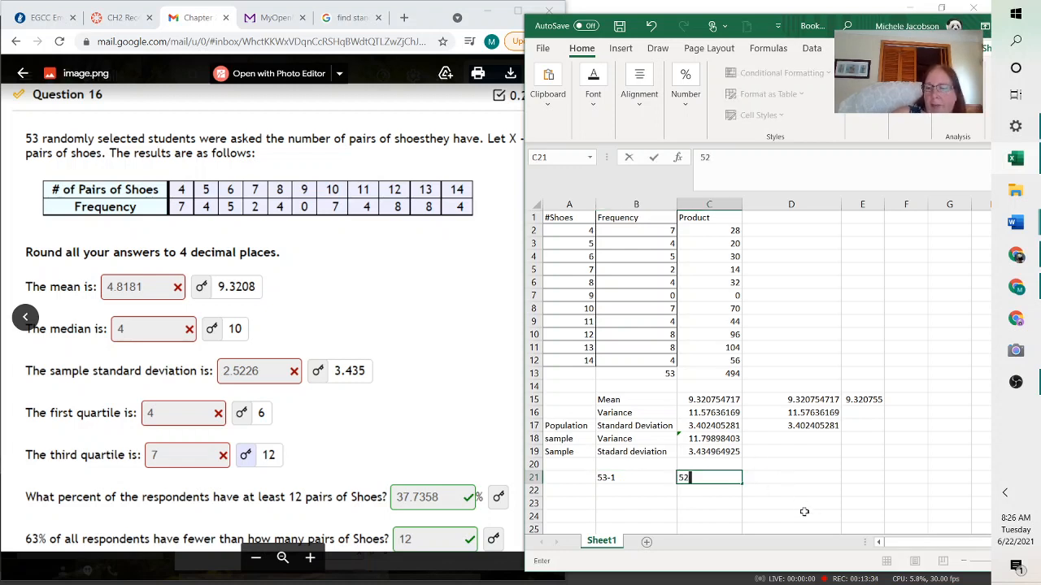
pyautogui.write('/')
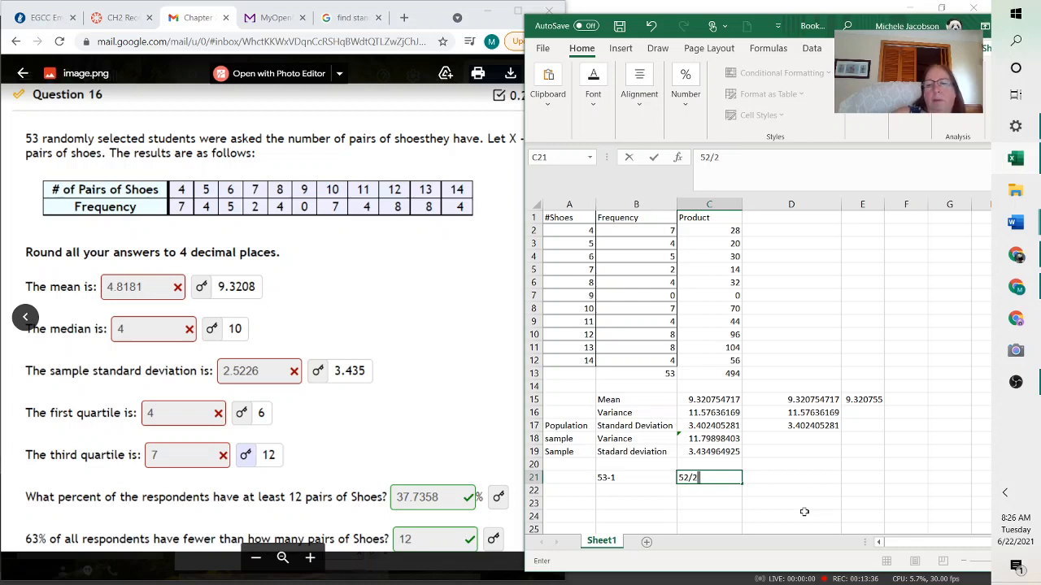
pyautogui.write('2')
pyautogui.click(793, 478)
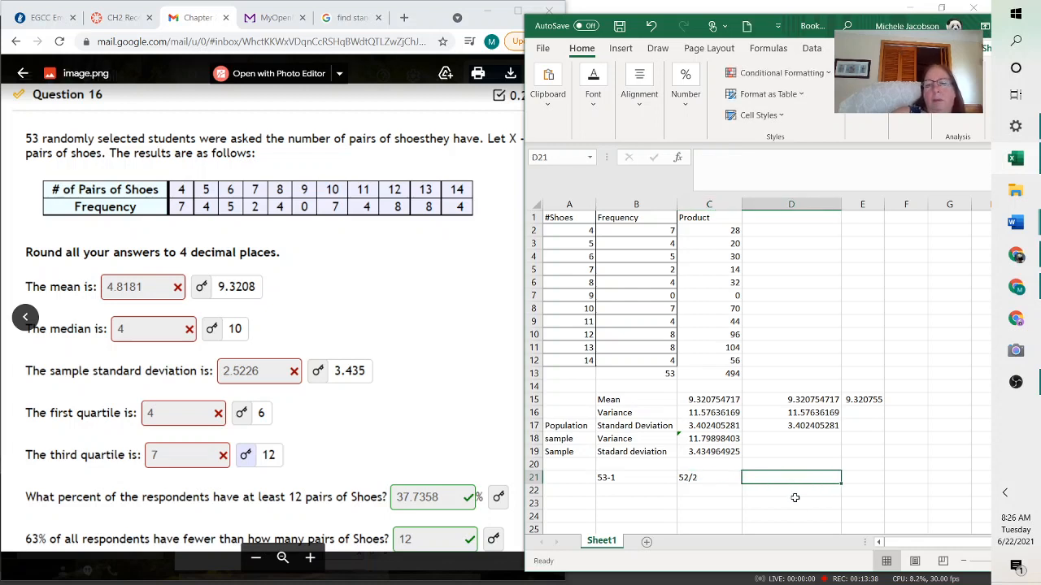
pyautogui.write('26')
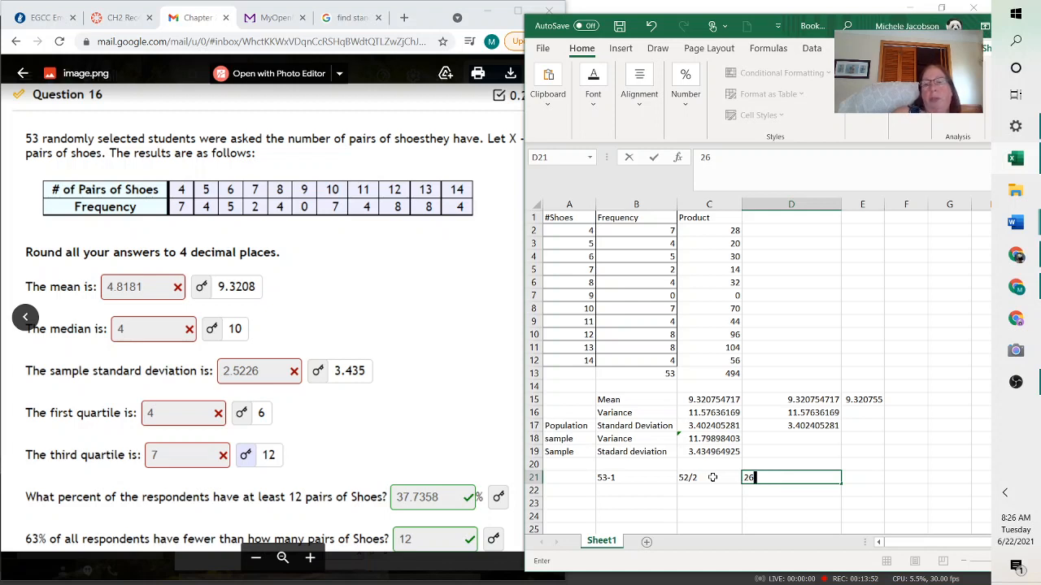
pyautogui.click(688, 491)
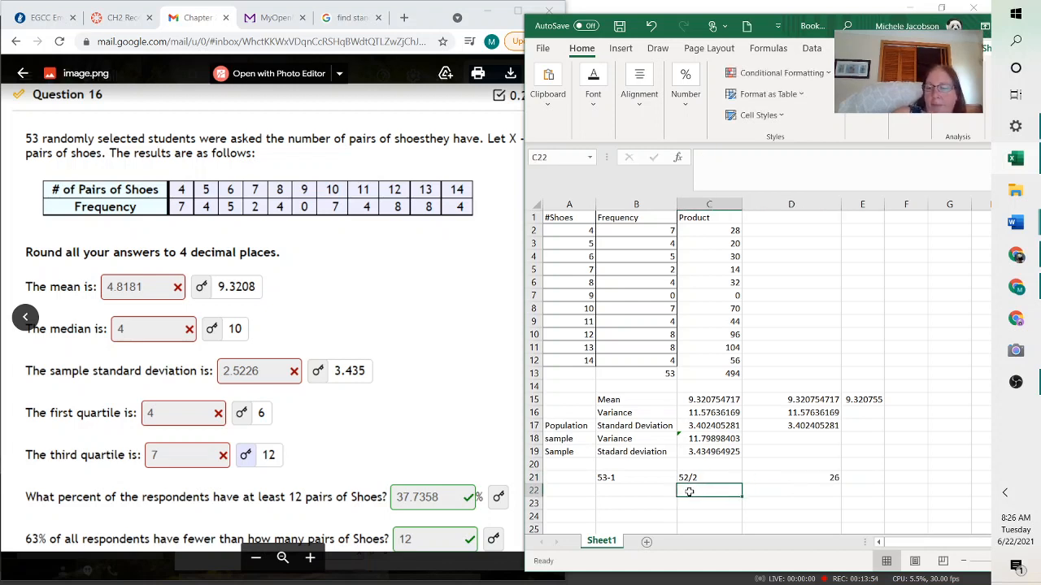
# Write 52/4 in C22 as a scratch note for the quartile position
pyautogui.write('52/')
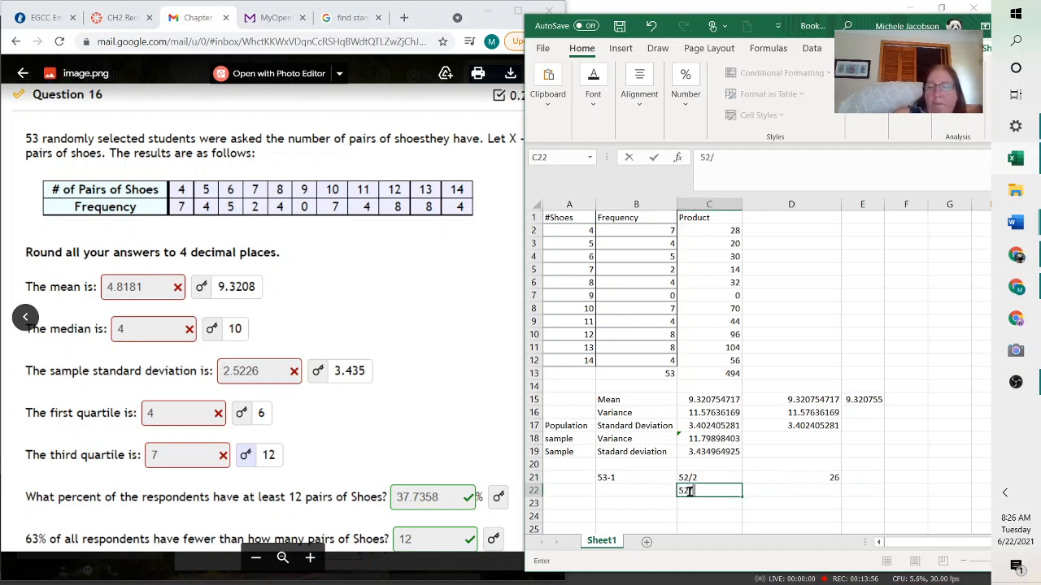
pyautogui.write('4')
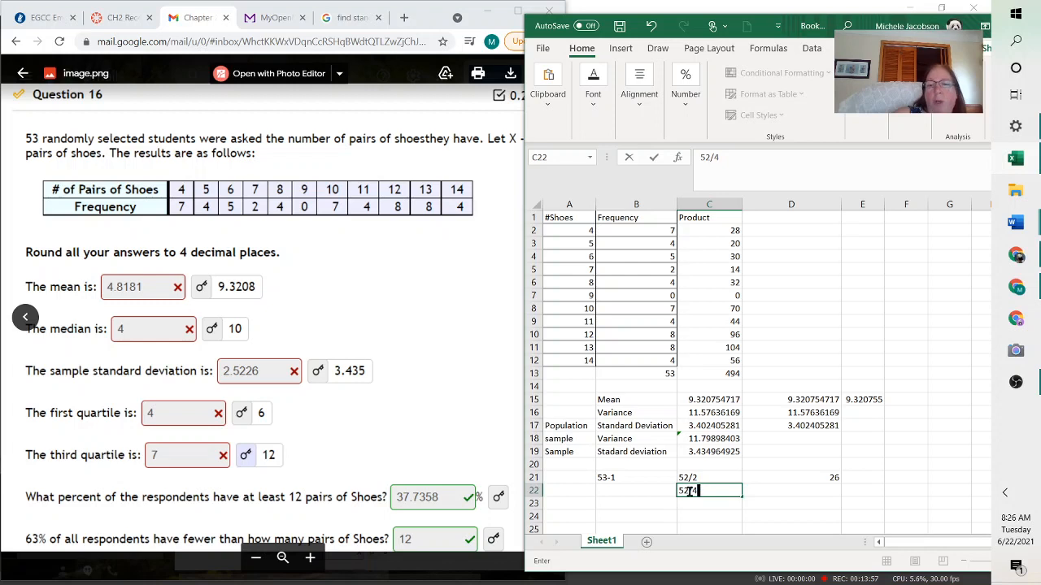
pyautogui.click(792, 491)
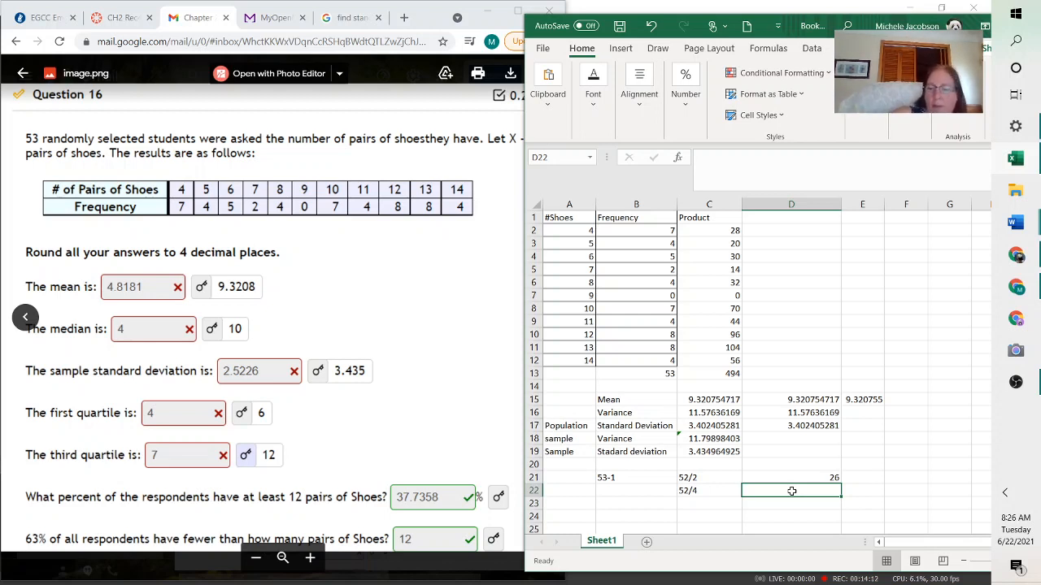
# Note 13|13Median|13 in D22 to sketch how the data splits into quarters around the median
pyautogui.write('13')
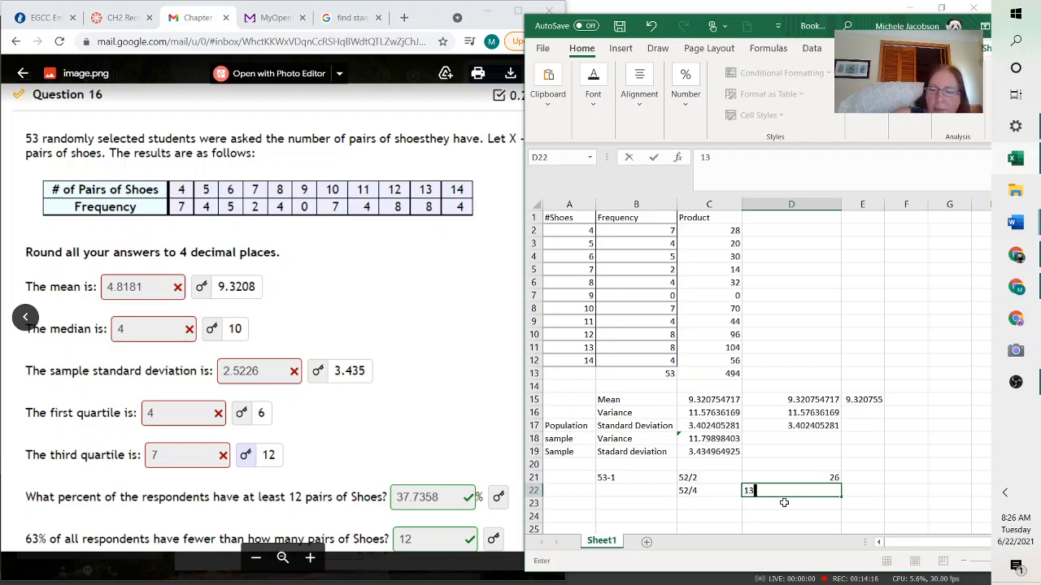
pyautogui.write('}')
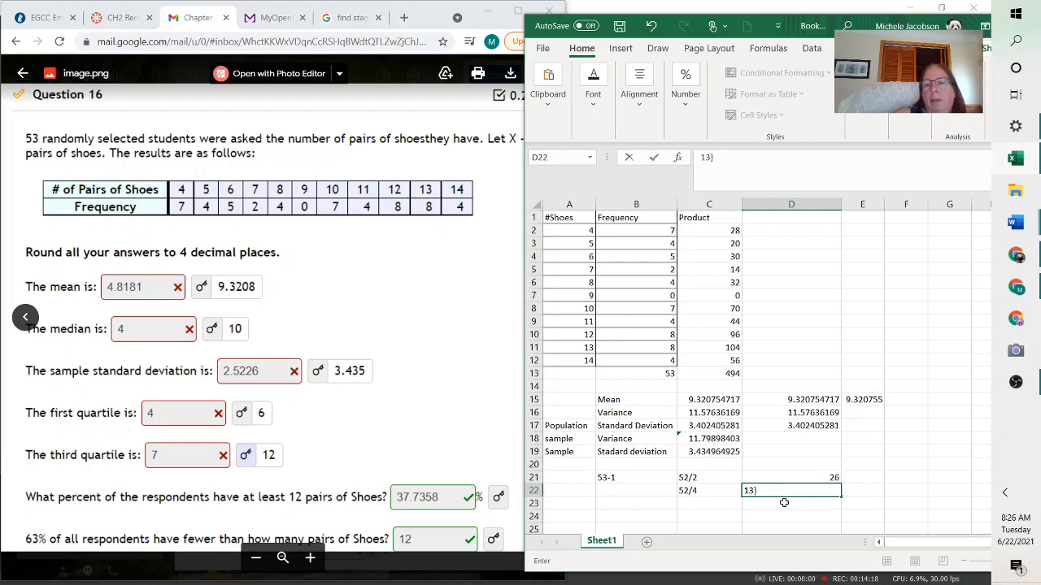
pyautogui.press('BackSpace')
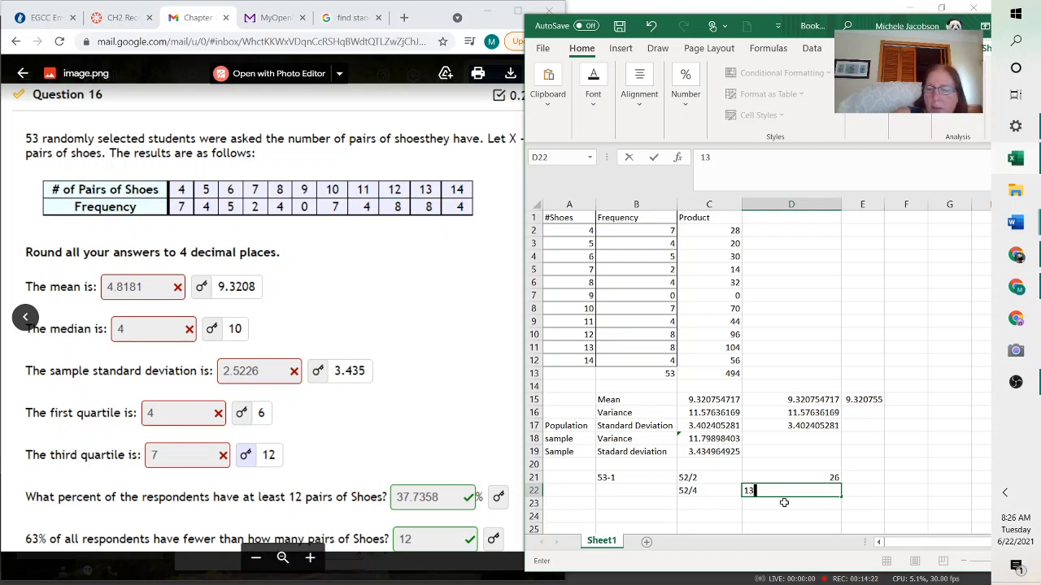
pyautogui.write('|')
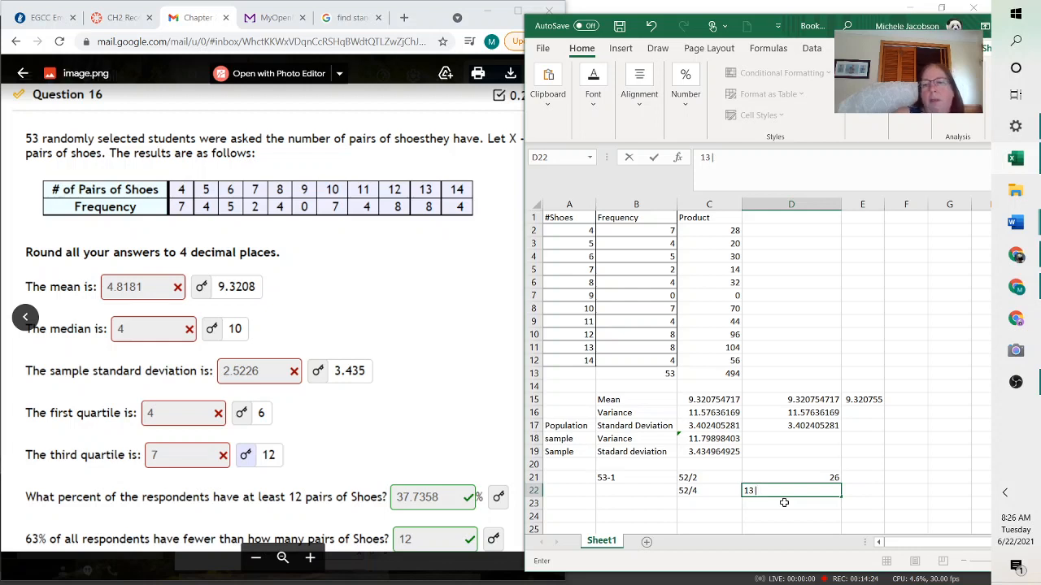
pyautogui.write('13')
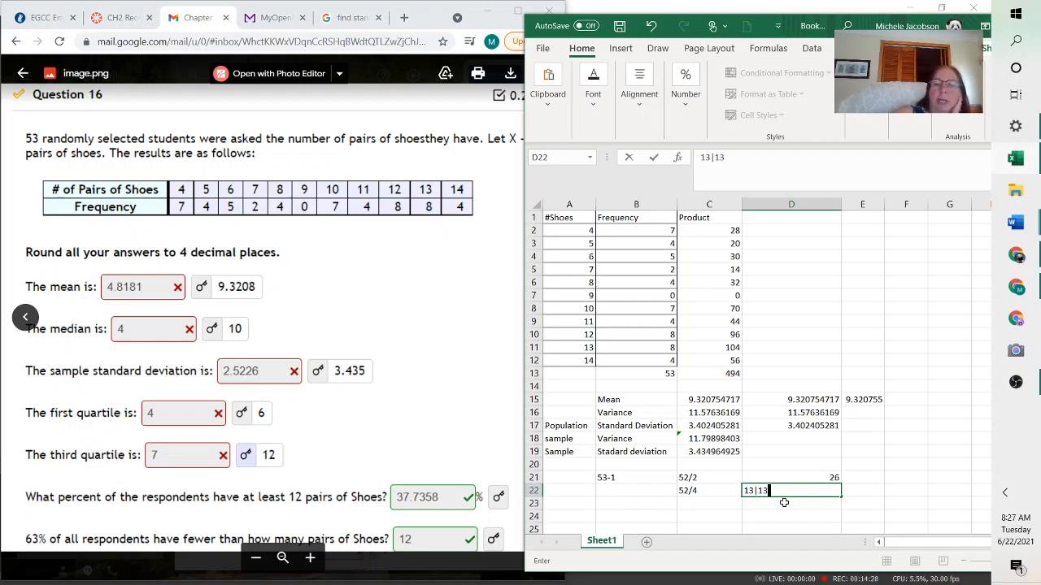
pyautogui.write('Median')
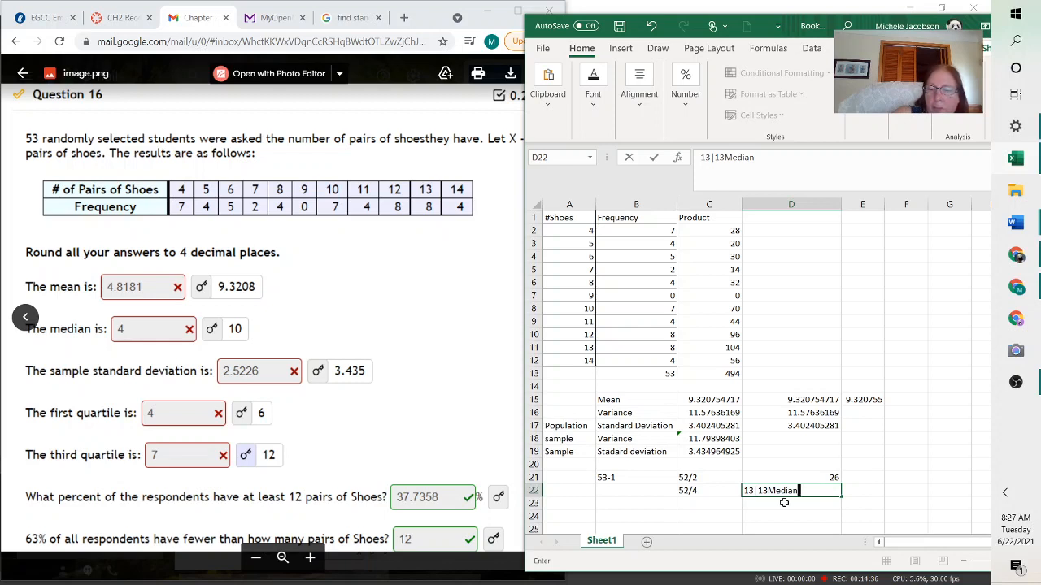
pyautogui.write('|')
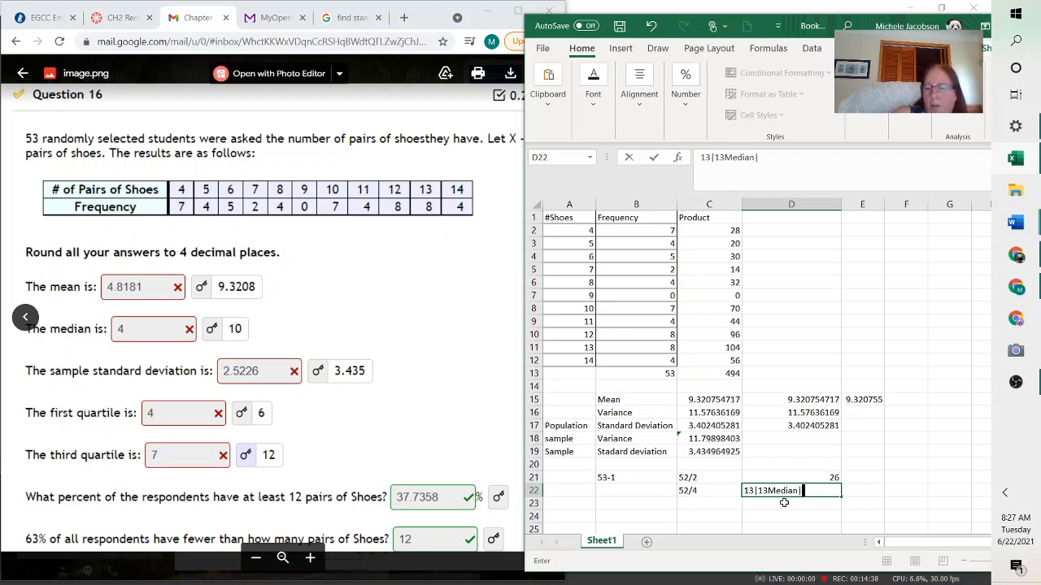
pyautogui.write('13')
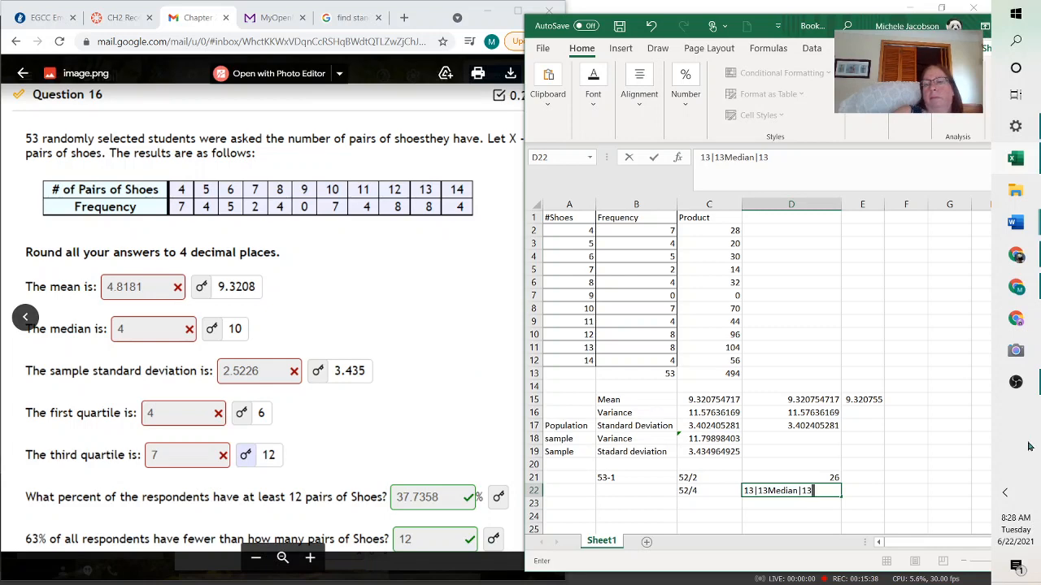
pyautogui.click(1016, 383)
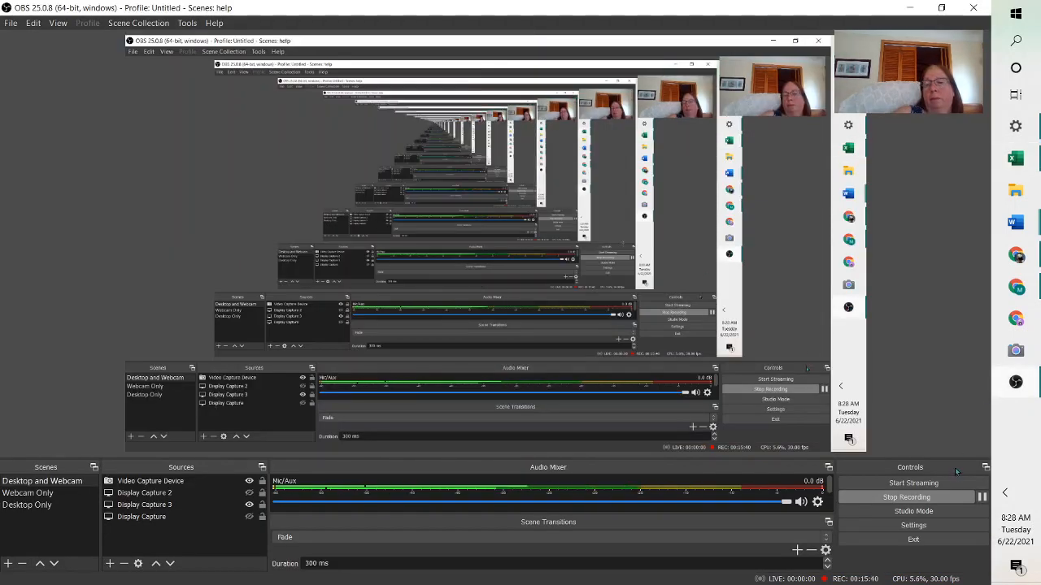